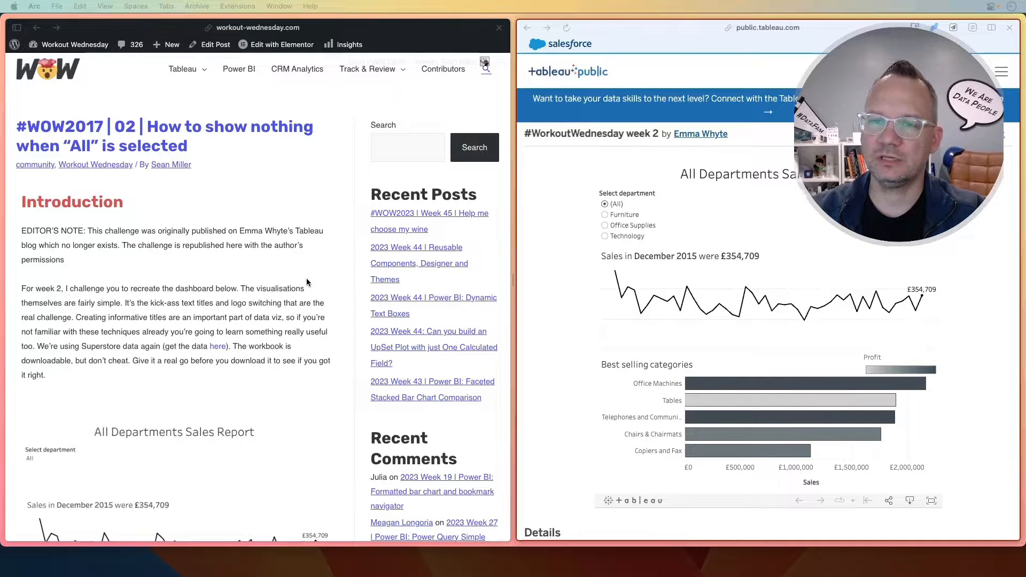
# Review the challenge page and view the example sales dashboard for Furniture, Office Supplies, Technology and all departments
pyautogui.scroll(-5, 231, 336)
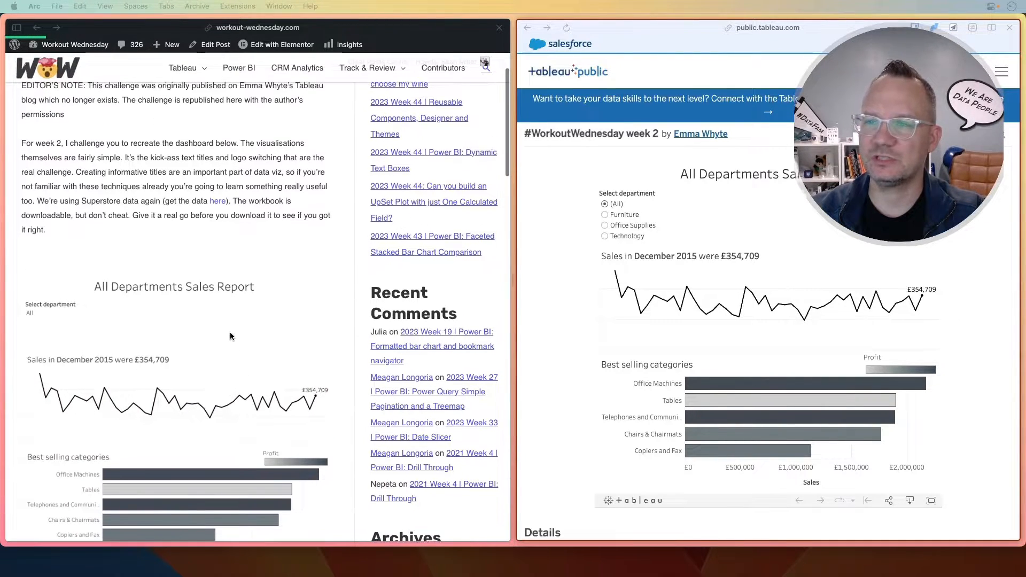
pyautogui.scroll(5, 230, 336)
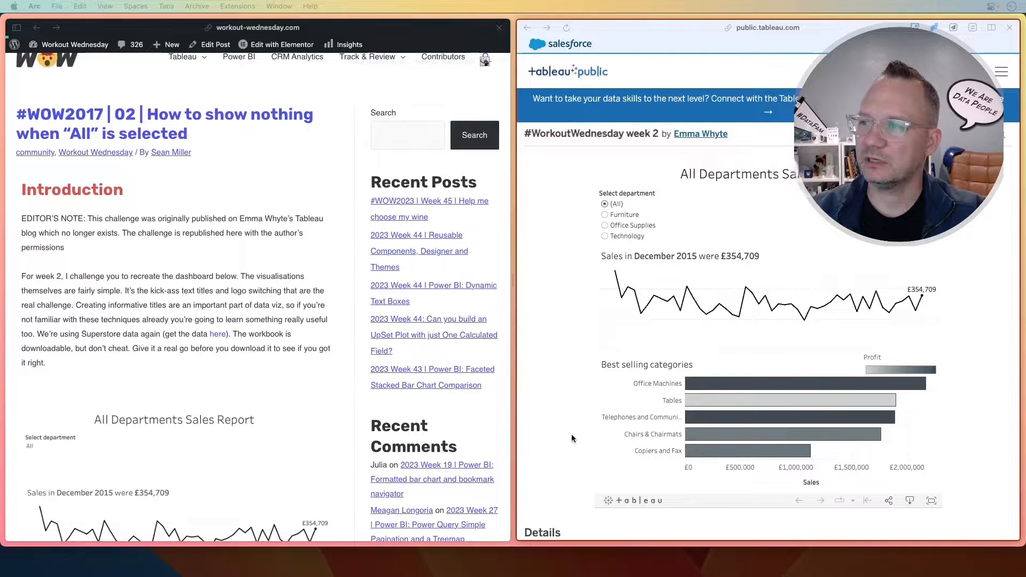
pyautogui.scroll(-1, 572, 436)
pyautogui.scroll(1, 572, 434)
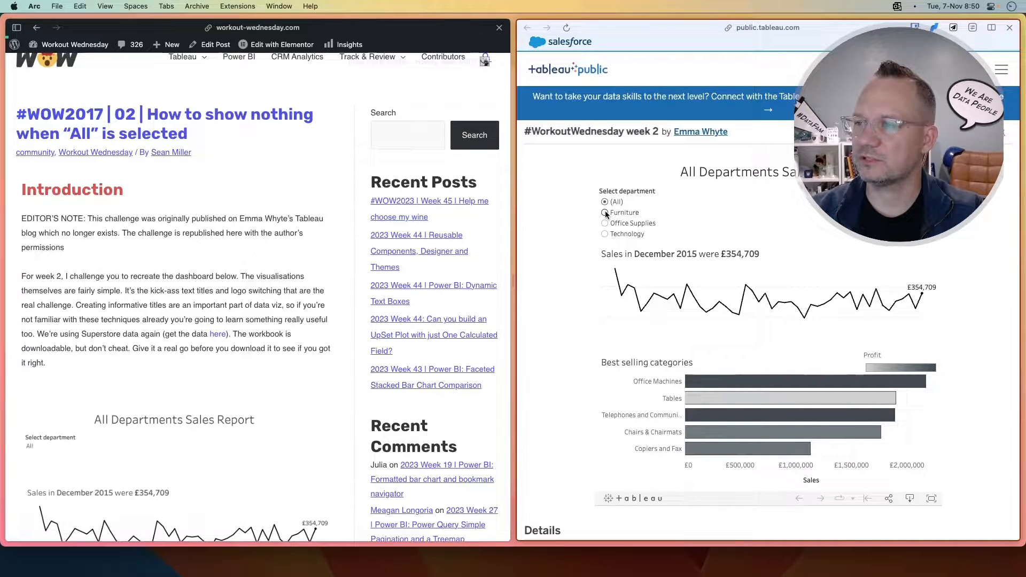
pyautogui.click(605, 213)
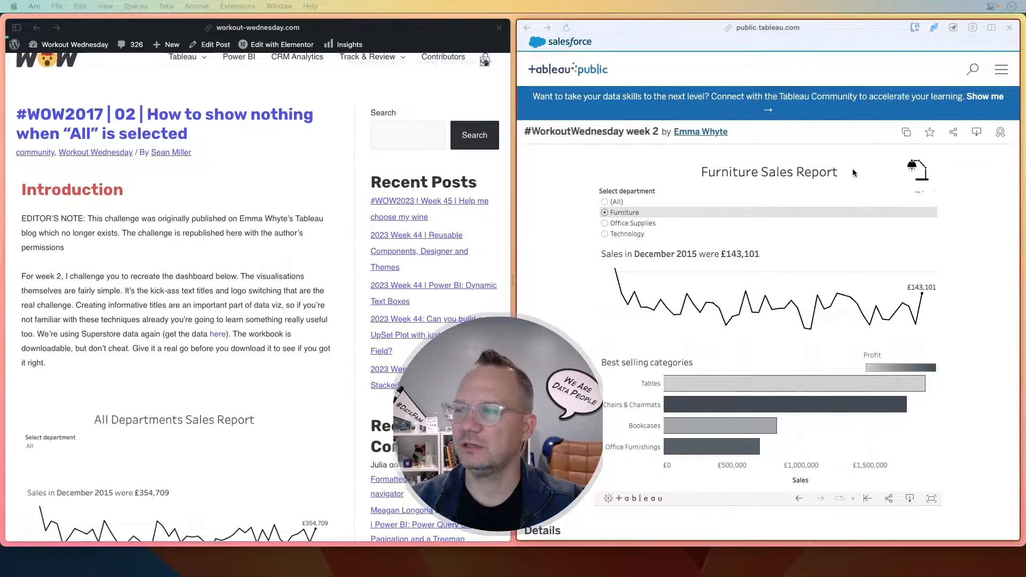
pyautogui.click(604, 223)
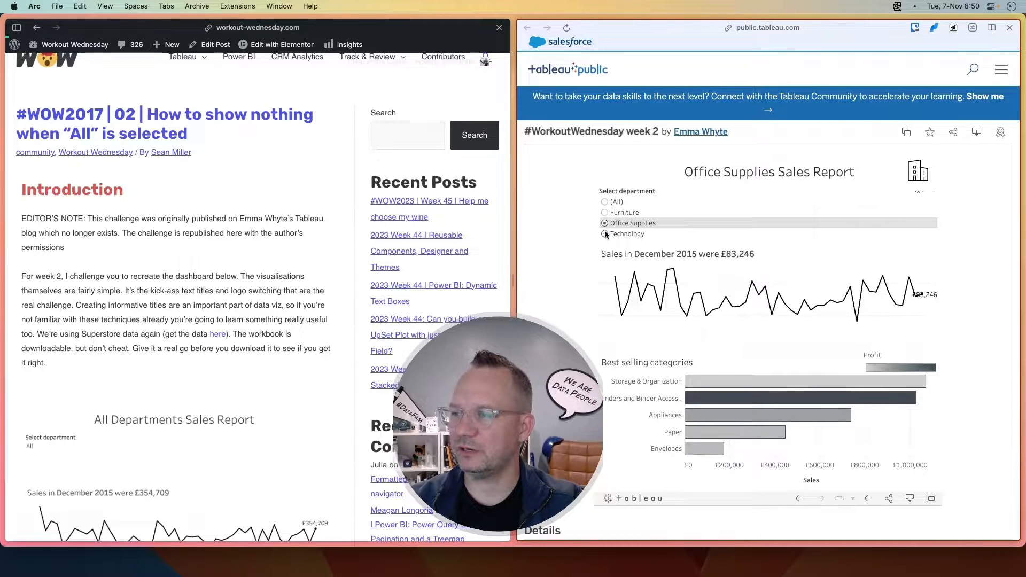
pyautogui.moveTo(741, 412)
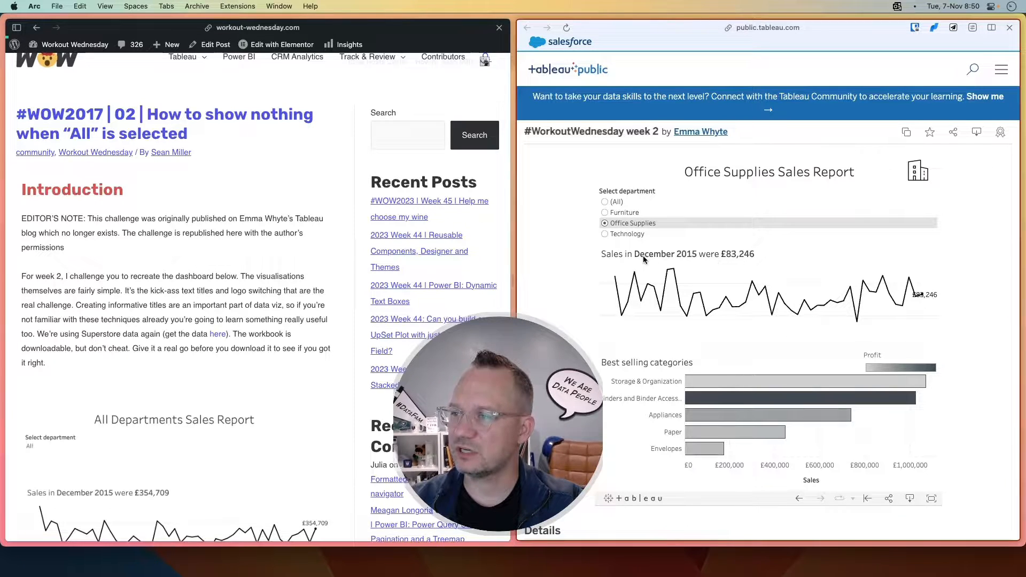
pyautogui.click(605, 235)
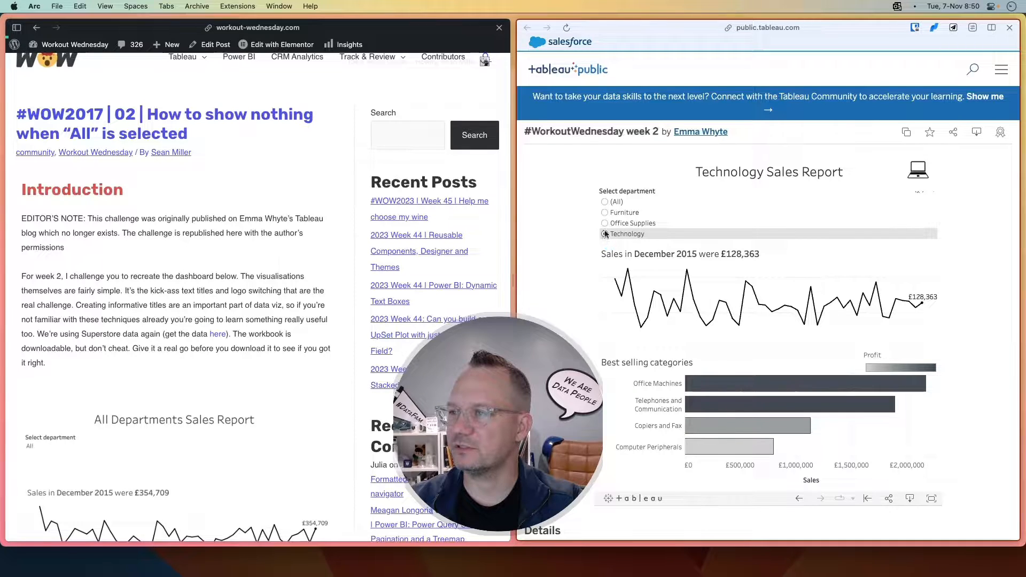
pyautogui.click(604, 203)
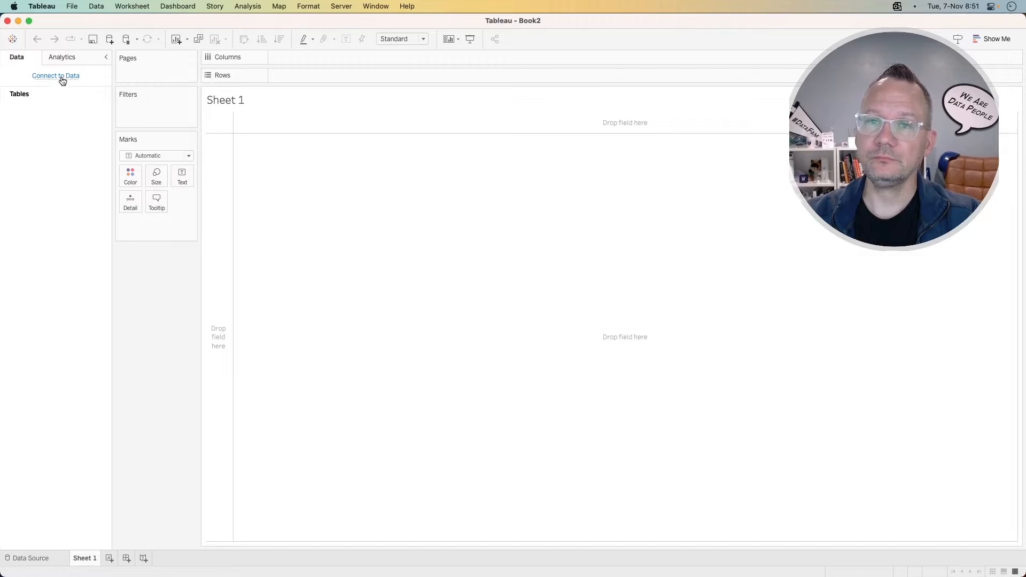
# In Tableau, connect the new workbook to the saved Sample - Superstore data source
pyautogui.click(58, 77)
pyautogui.click(148, 330)
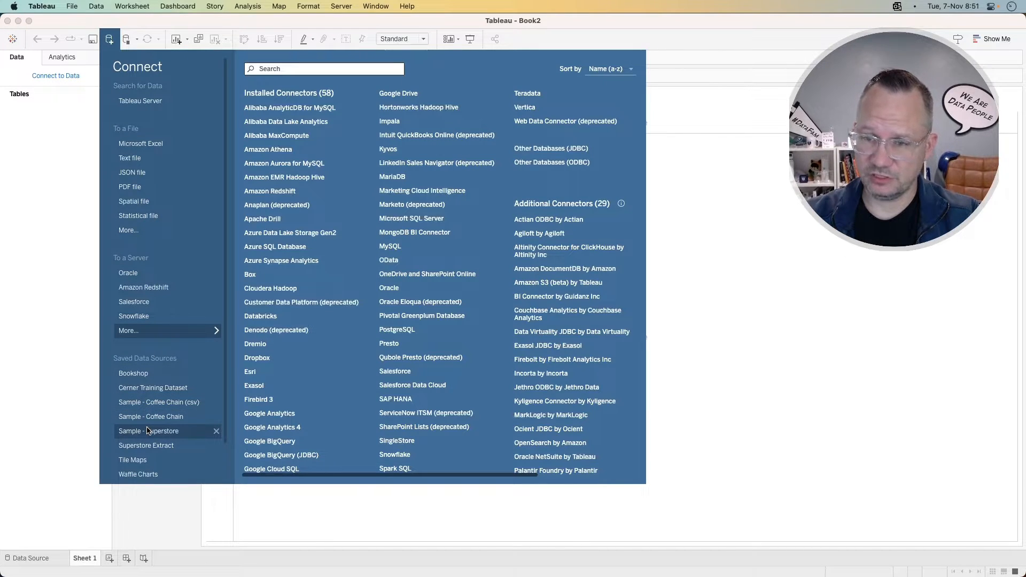
pyautogui.click(149, 430)
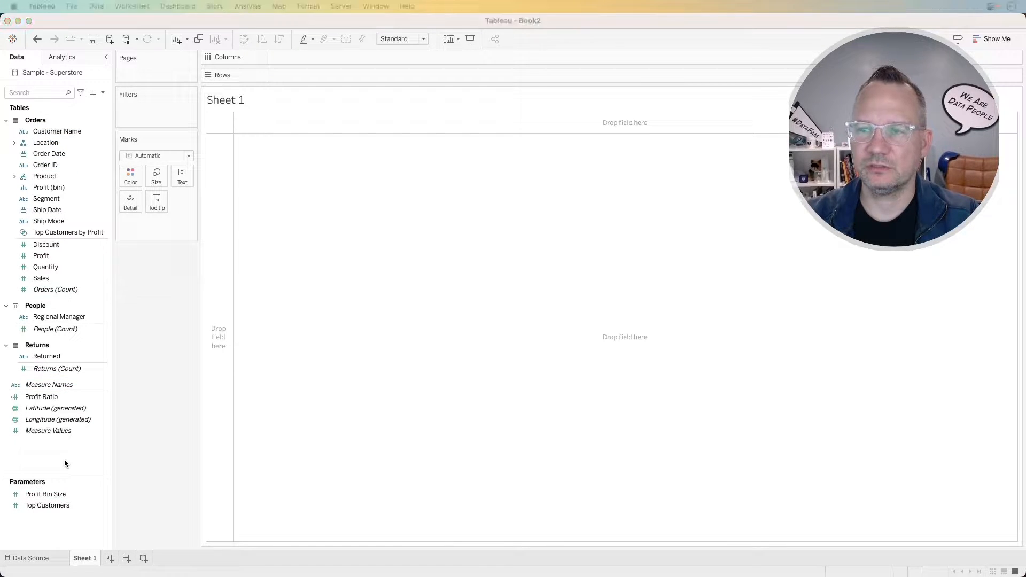
pyautogui.press('super+Tab')
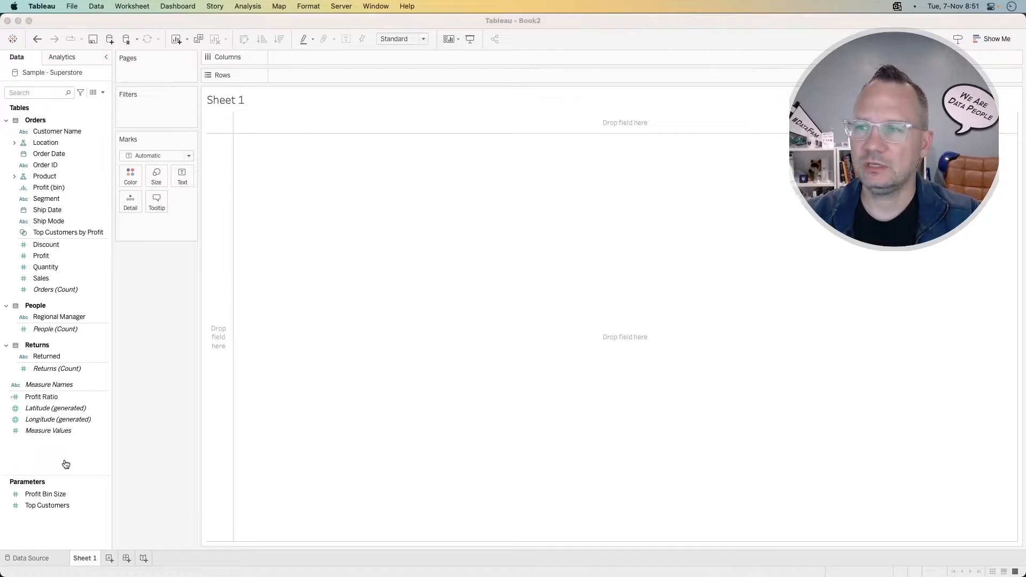
pyautogui.press('super+Tab')
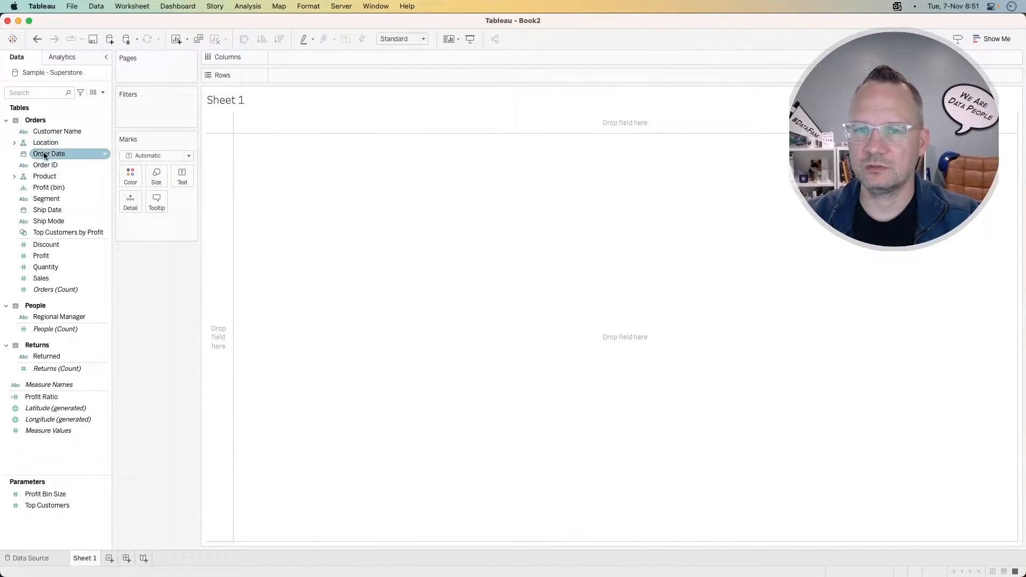
# Build a line chart with continuous MONTH(Order Date) on Columns and SUM(Sales) on Rows
pyautogui.moveTo(44, 155); pyautogui.dragTo(291, 63)
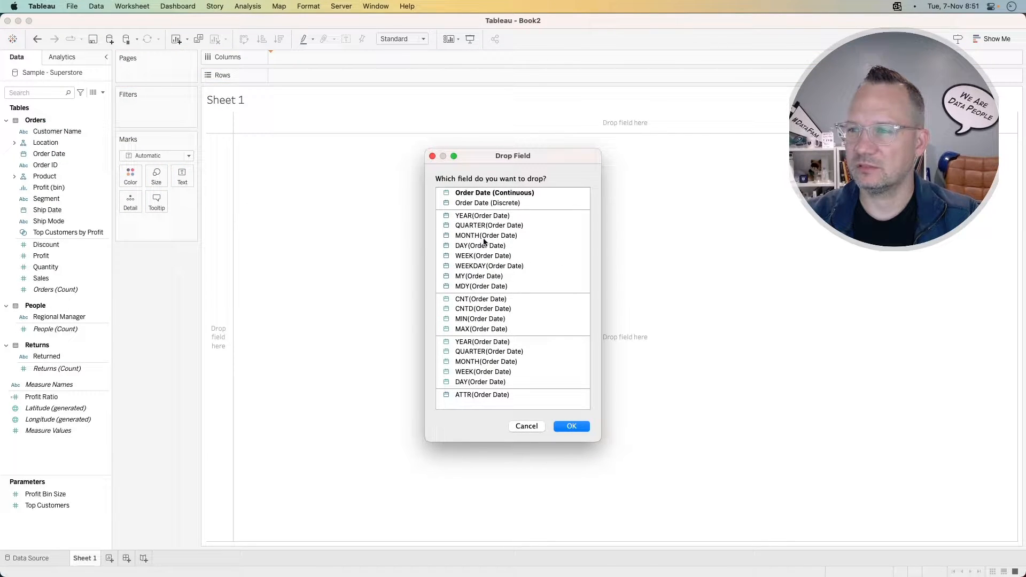
pyautogui.click(490, 364)
pyautogui.click(565, 428)
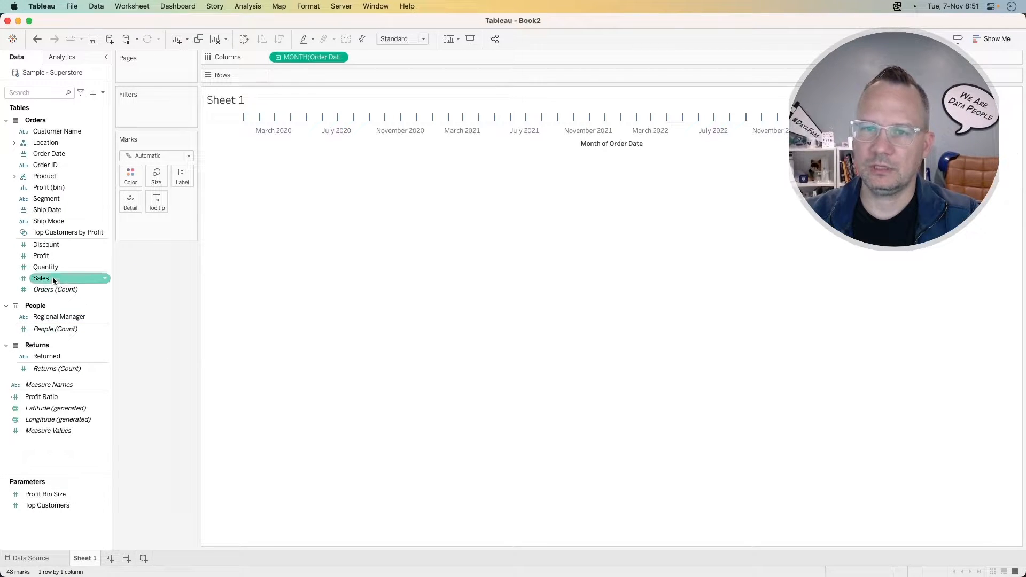
pyautogui.moveTo(52, 278); pyautogui.dragTo(315, 76)
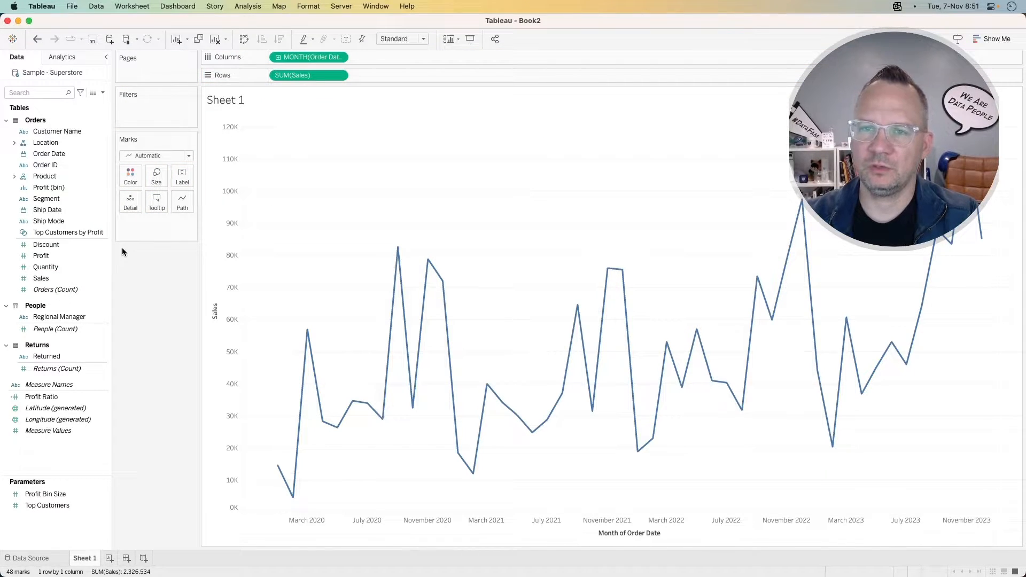
pyautogui.click(131, 176)
pyautogui.click(131, 180)
pyautogui.click(131, 177)
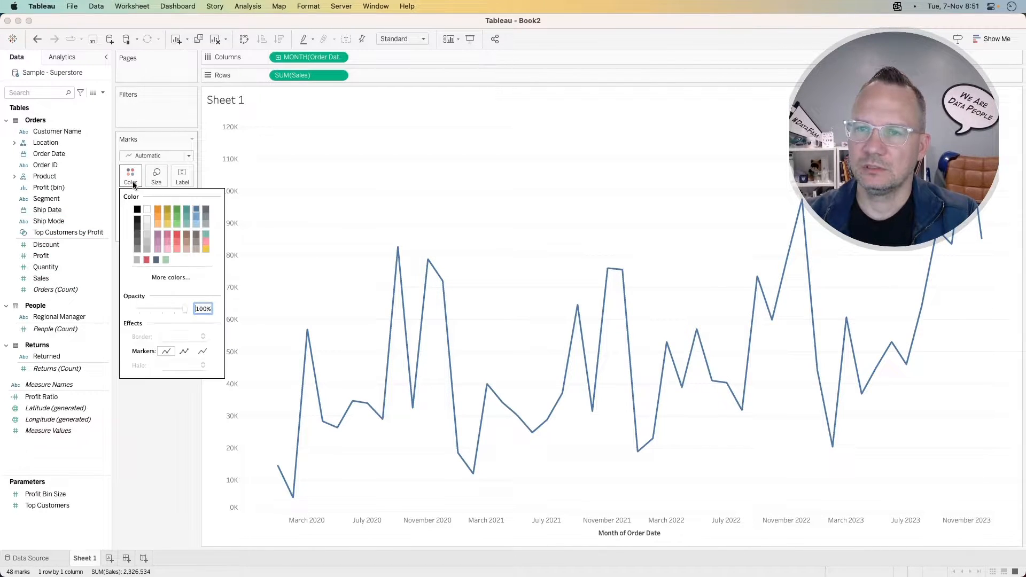
pyautogui.click(131, 178)
pyautogui.click(183, 207)
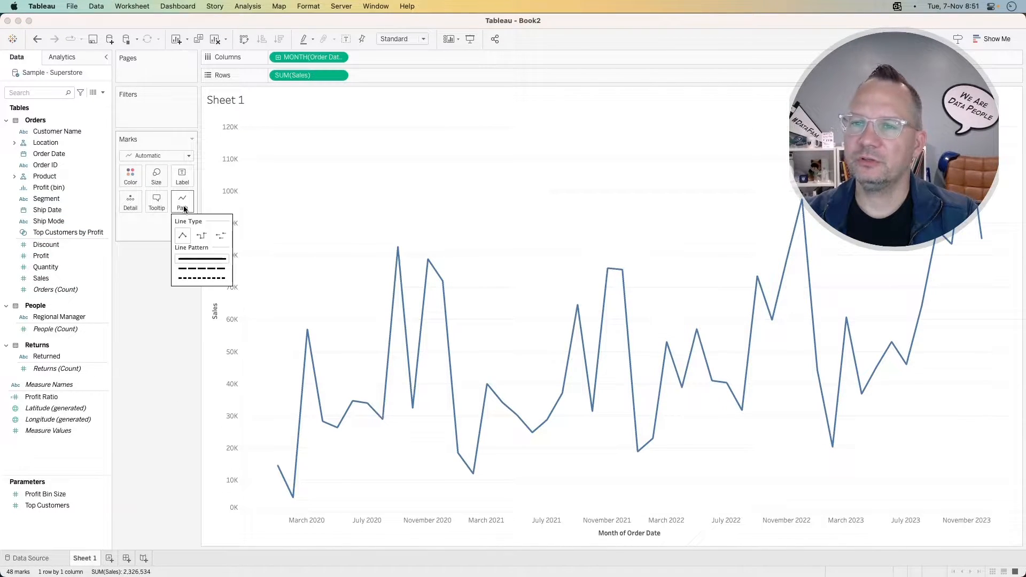
pyautogui.click(184, 207)
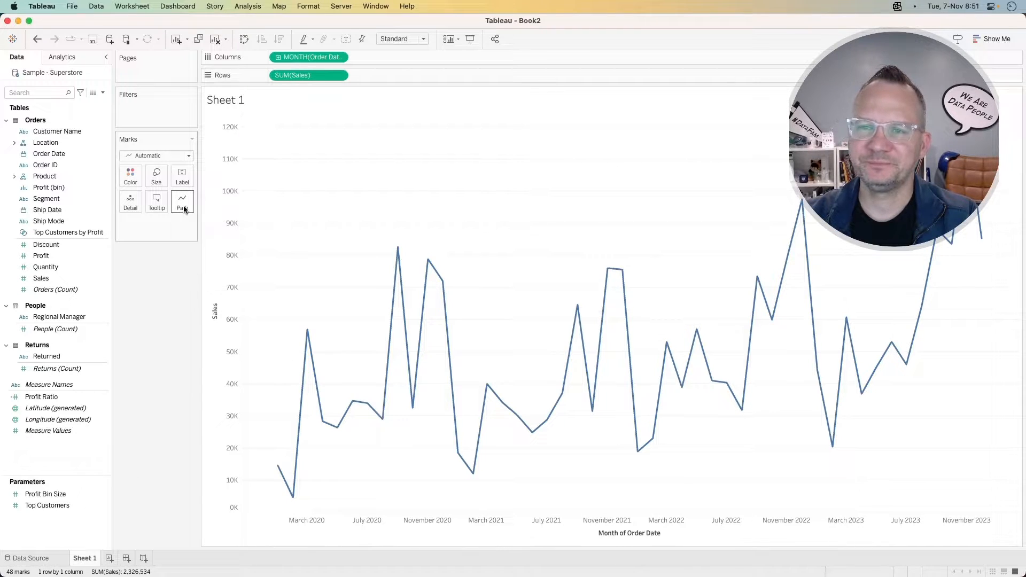
# Show mark labels for line ends only, labelling the end of the line but not the start
pyautogui.click(183, 176)
pyautogui.click(208, 202)
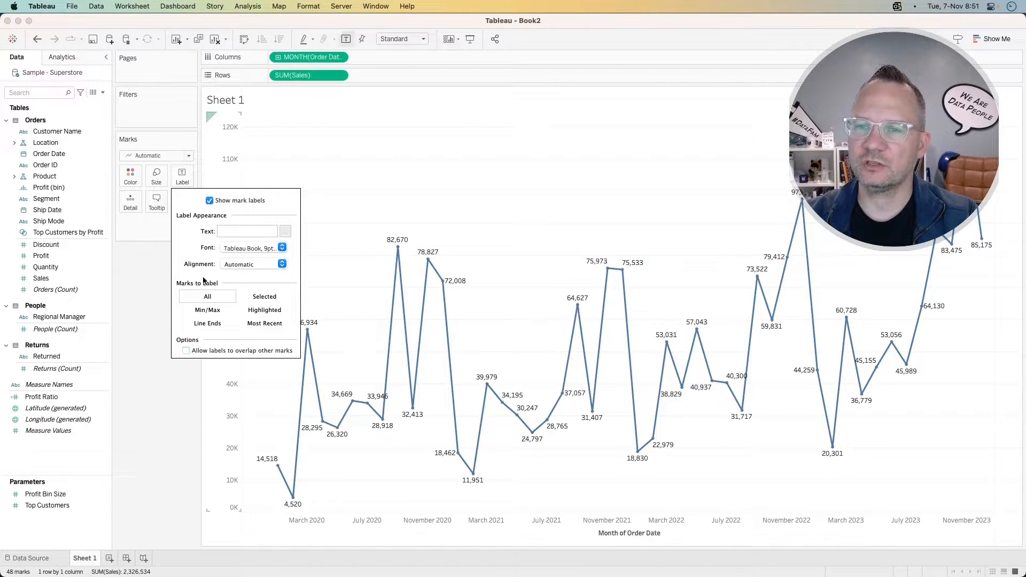
pyautogui.click(205, 323)
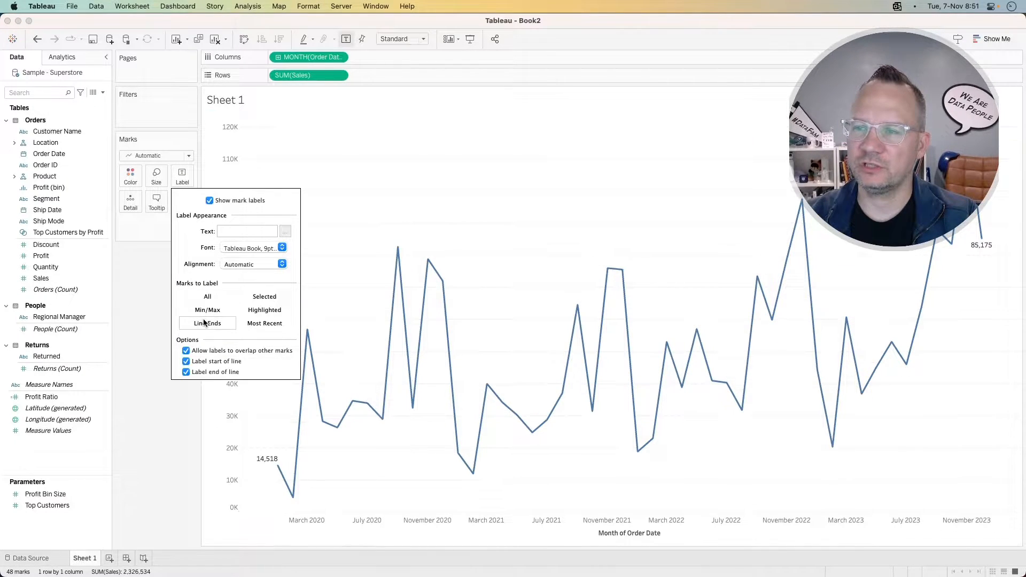
pyautogui.click(187, 362)
pyautogui.click(147, 325)
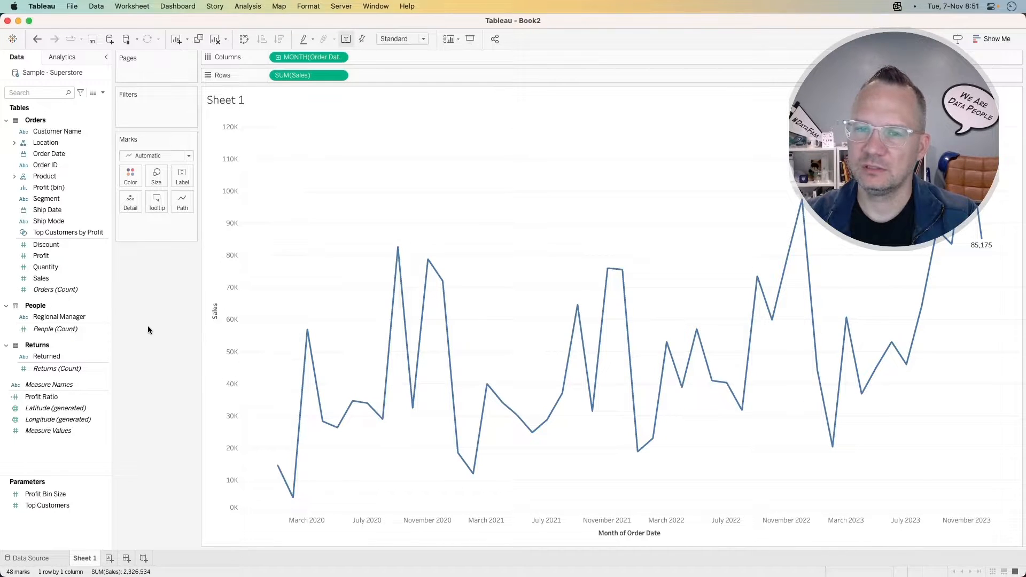
# Set the default number format of Sales to Currency (Custom) with 0 decimal places and display units of Thousands (K)
pyautogui.rightClick(71, 275)
pyautogui.moveTo(115, 398)
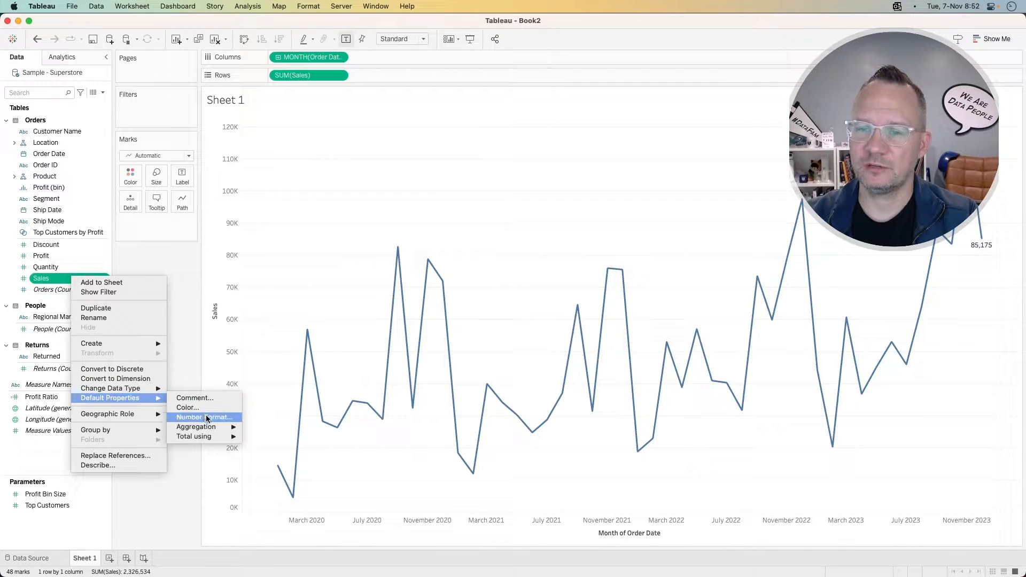
pyautogui.click(206, 415)
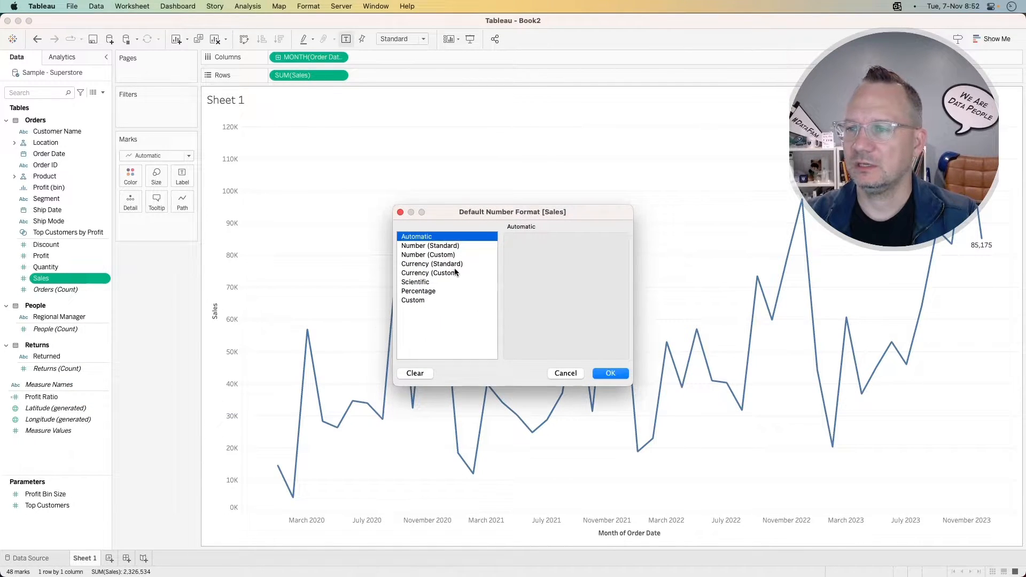
pyautogui.click(432, 273)
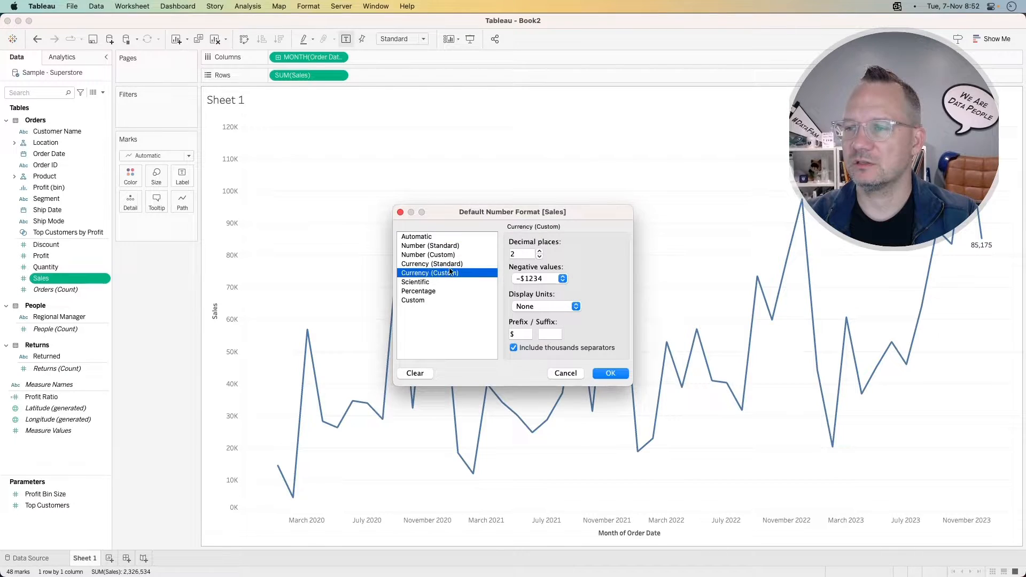
pyautogui.click(539, 256)
pyautogui.click(539, 257)
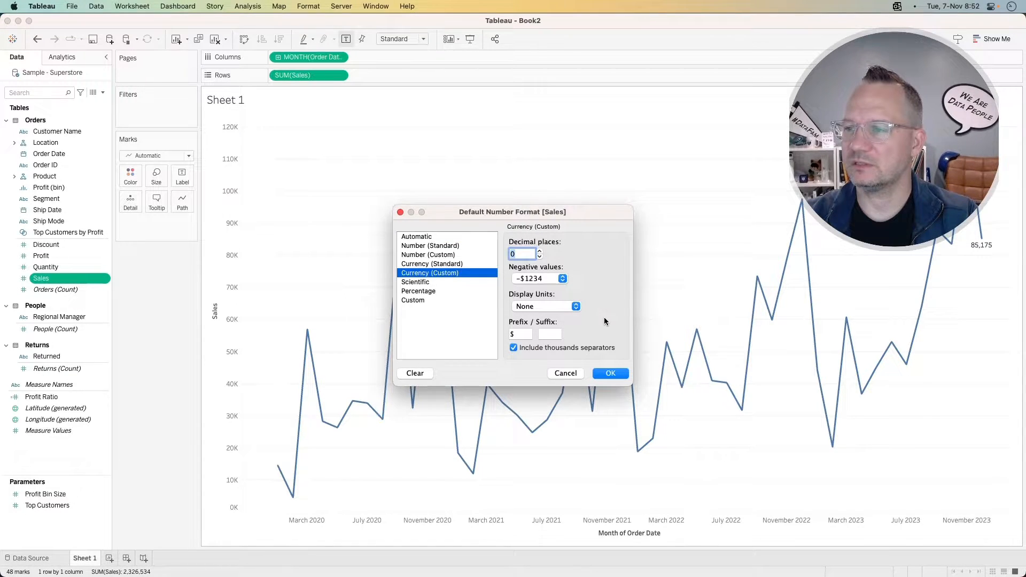
pyautogui.click(576, 309)
pyautogui.click(559, 316)
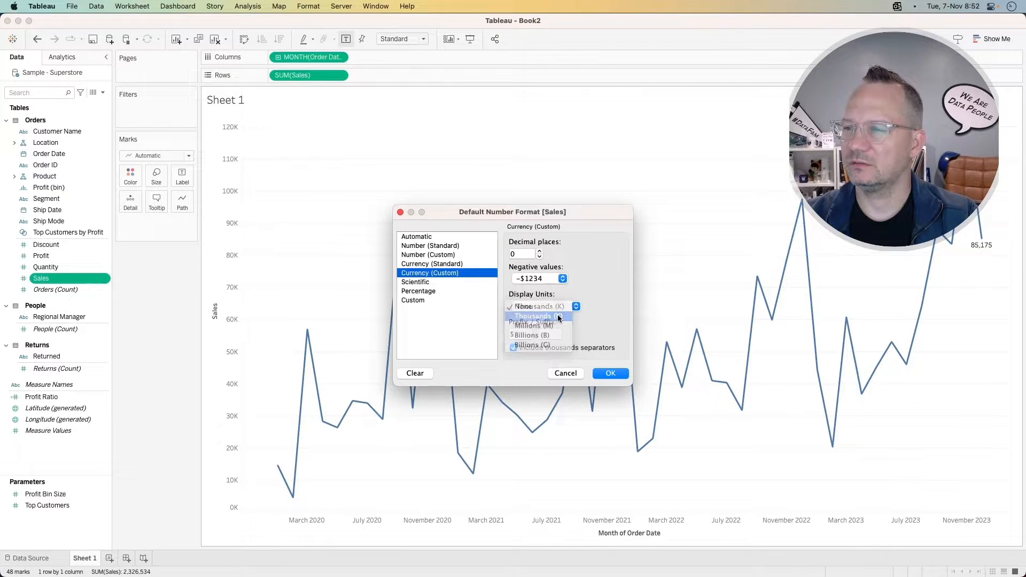
pyautogui.click(606, 374)
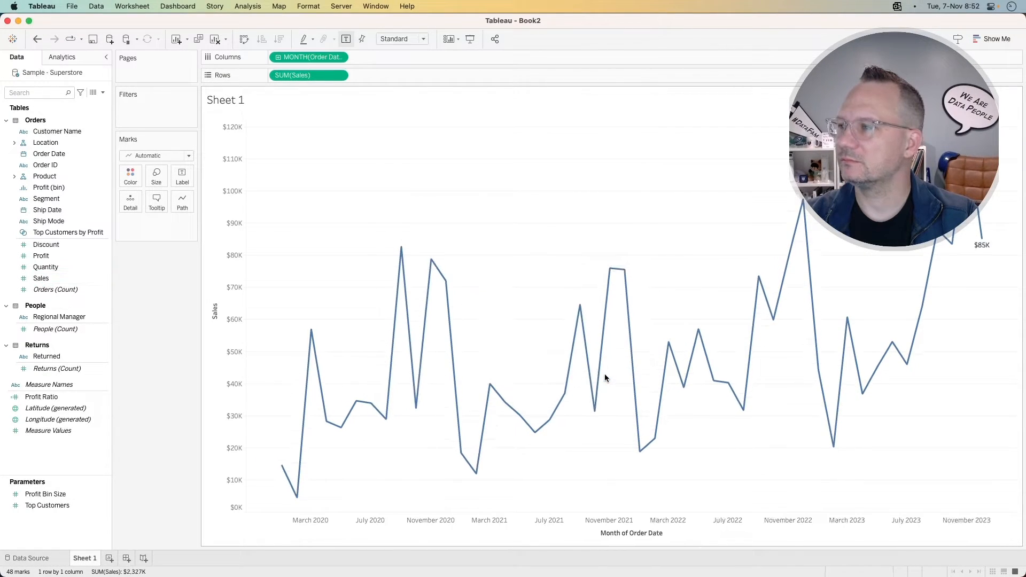
# Change the default currency format of Sales to 1 decimal place
pyautogui.rightClick(59, 277)
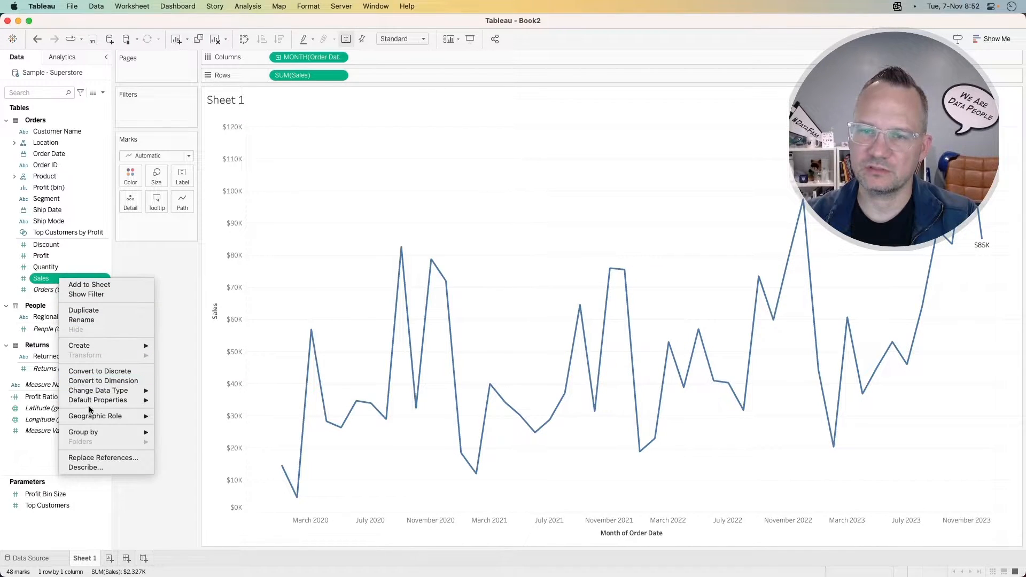
pyautogui.moveTo(107, 400)
pyautogui.click(189, 420)
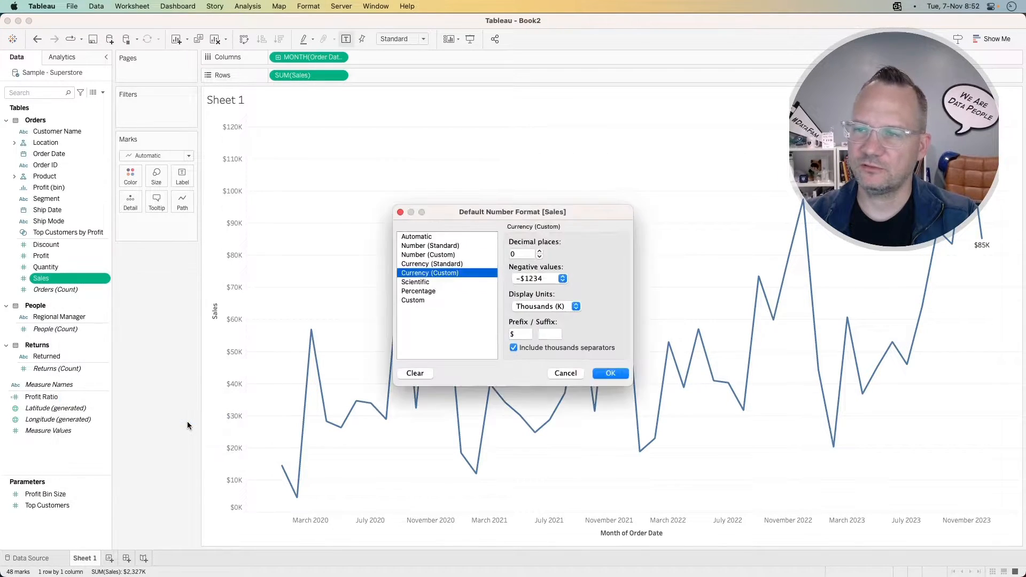
pyautogui.click(540, 253)
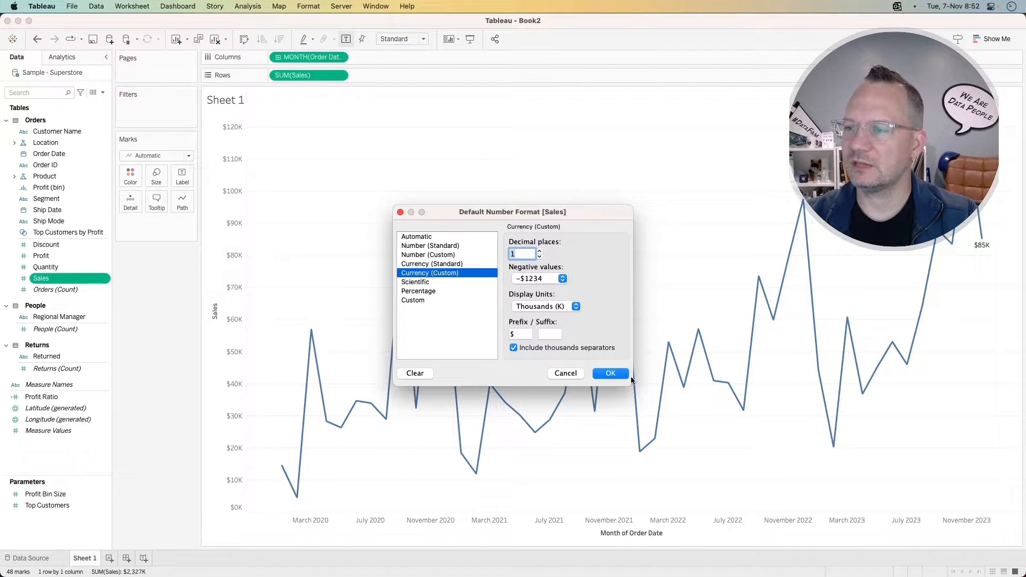
pyautogui.click(607, 374)
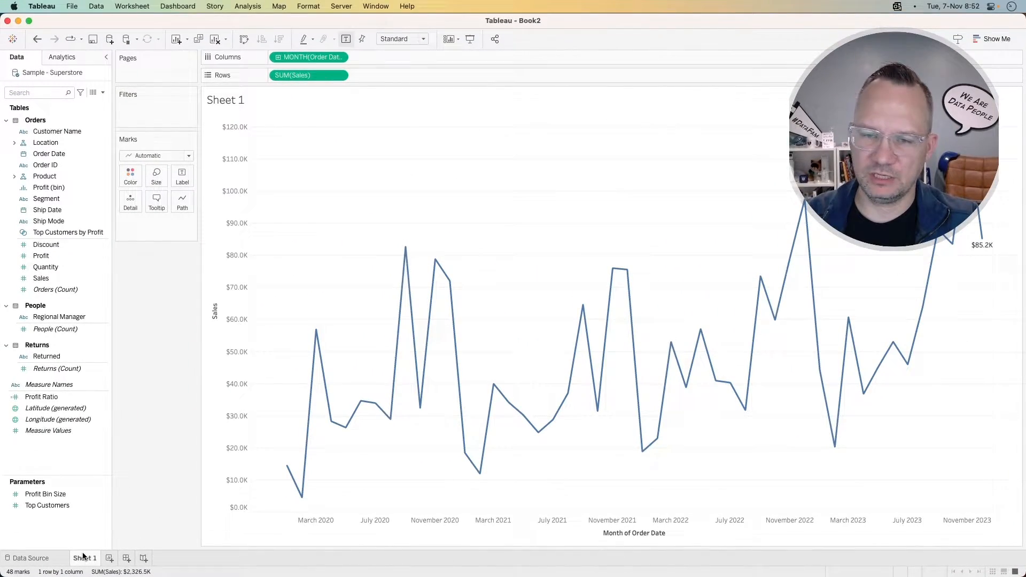
# Rename the line chart's worksheet as Trend Line and add a new blank worksheet
pyautogui.doubleClick(83, 557)
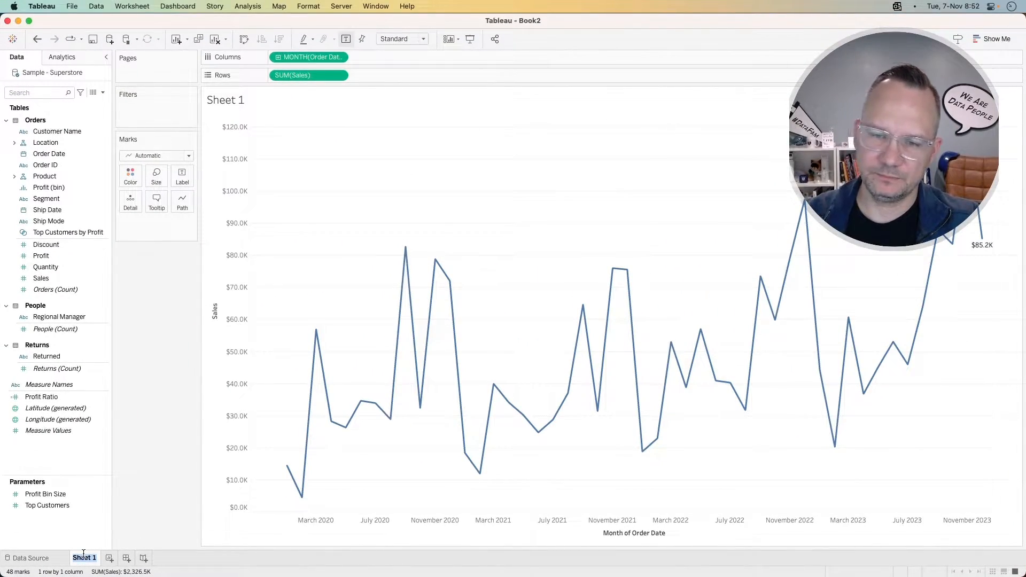
pyautogui.write('Trend Line')
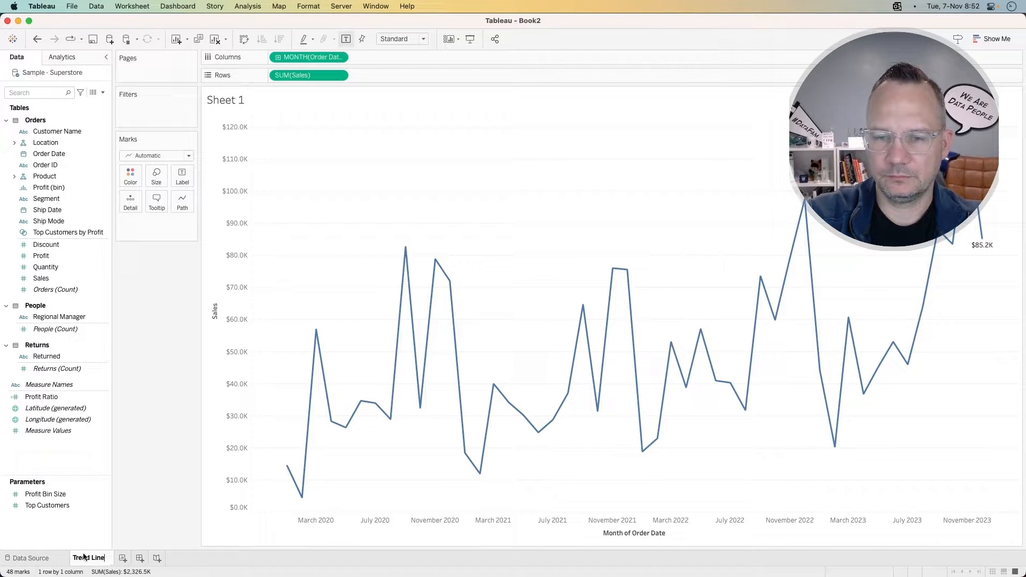
pyautogui.press('Return')
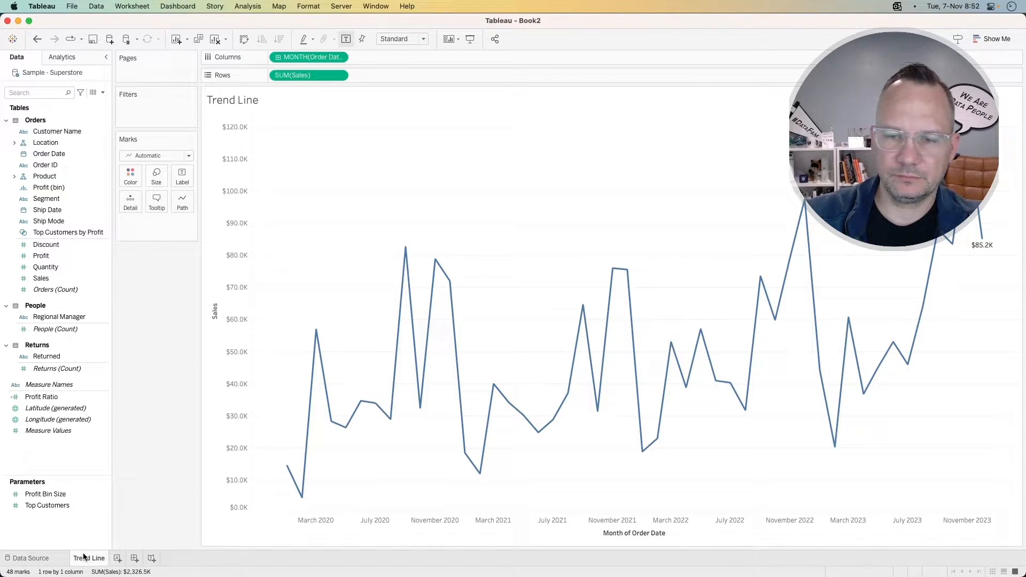
pyautogui.click(117, 558)
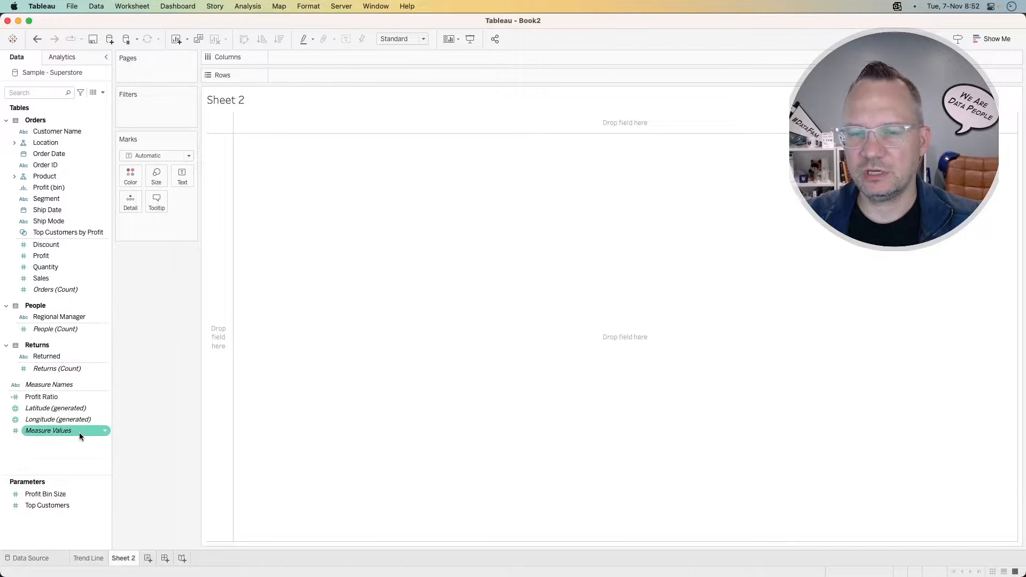
# Build a horizontal bar chart of total Sales by Sub-Category from the Product hierarchy
pyautogui.click(14, 178)
pyautogui.moveTo(56, 199); pyautogui.dragTo(298, 75)
pyautogui.moveTo(41, 323)
pyautogui.mouseDown()
pyautogui.moveTo(299, 110)
pyautogui.moveTo(304, 59)
pyautogui.mouseUp()
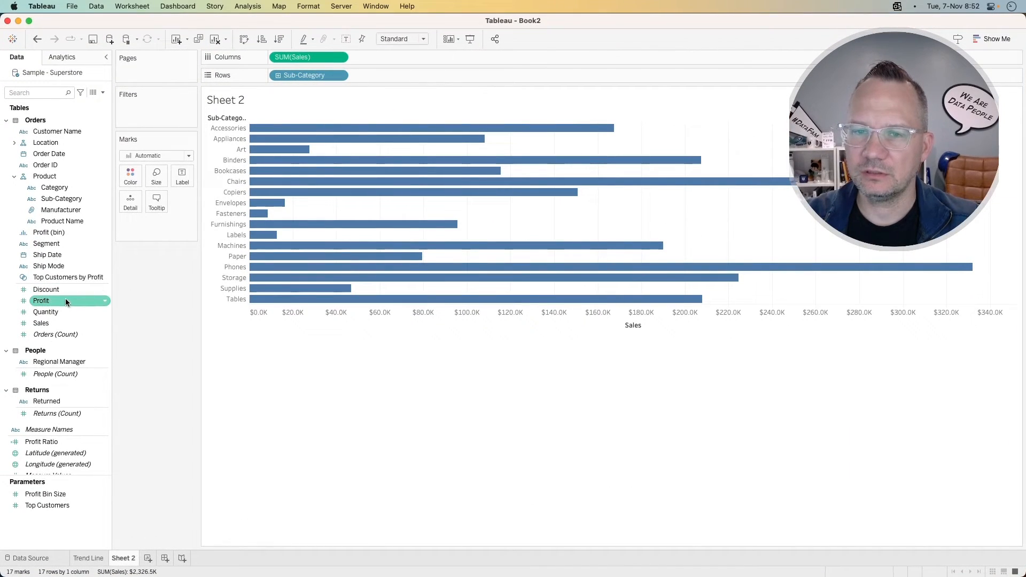
# Color the sub-category bars by Profit and sort them in descending order of Sales
pyautogui.moveTo(66, 297); pyautogui.dragTo(129, 184)
pyautogui.moveTo(130, 178); pyautogui.dragTo(131, 179)
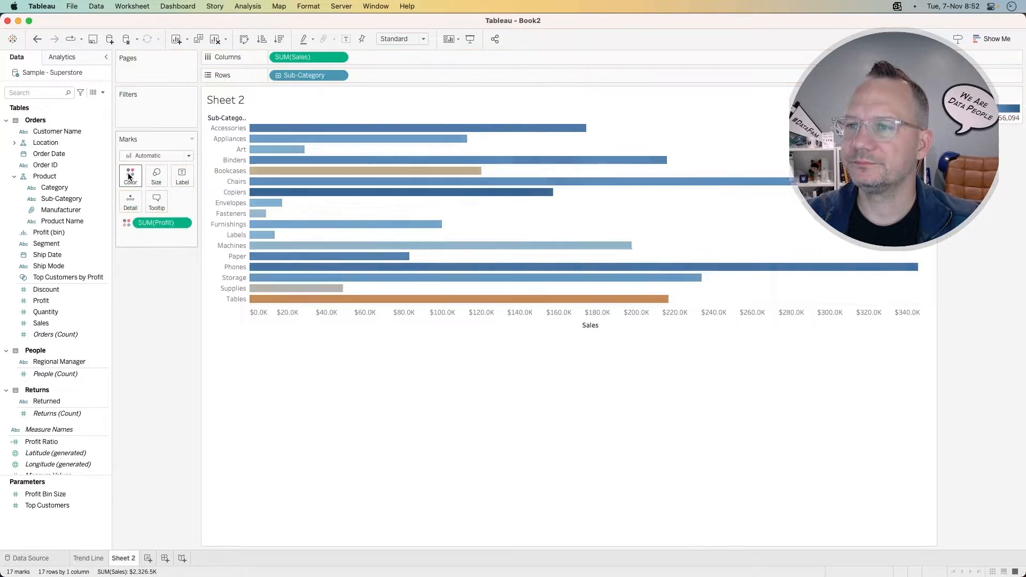
pyautogui.click(279, 41)
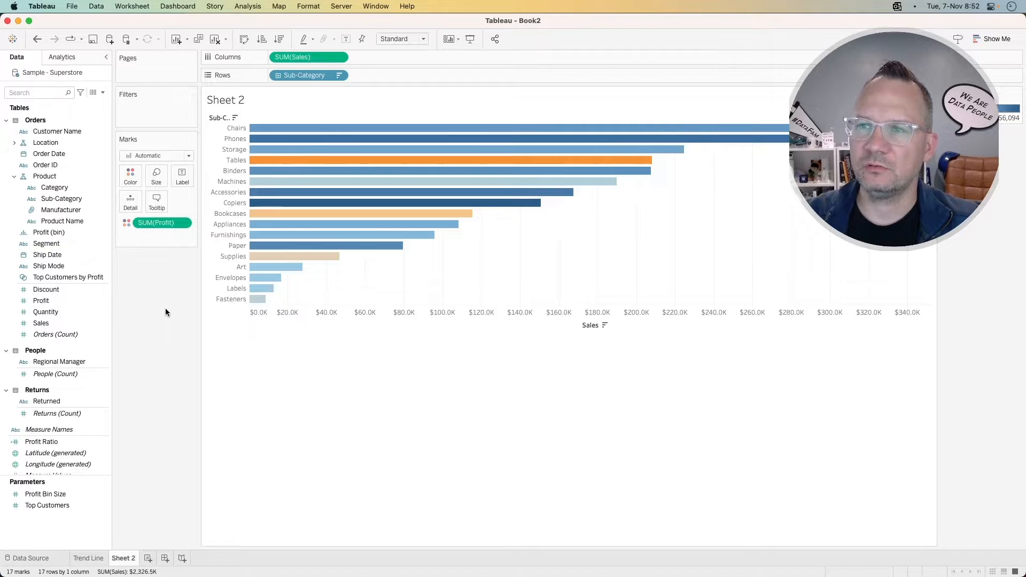
# Filter Sub-Category to the top 5 by the sum of Sales
pyautogui.moveTo(316, 73); pyautogui.dragTo(168, 104)
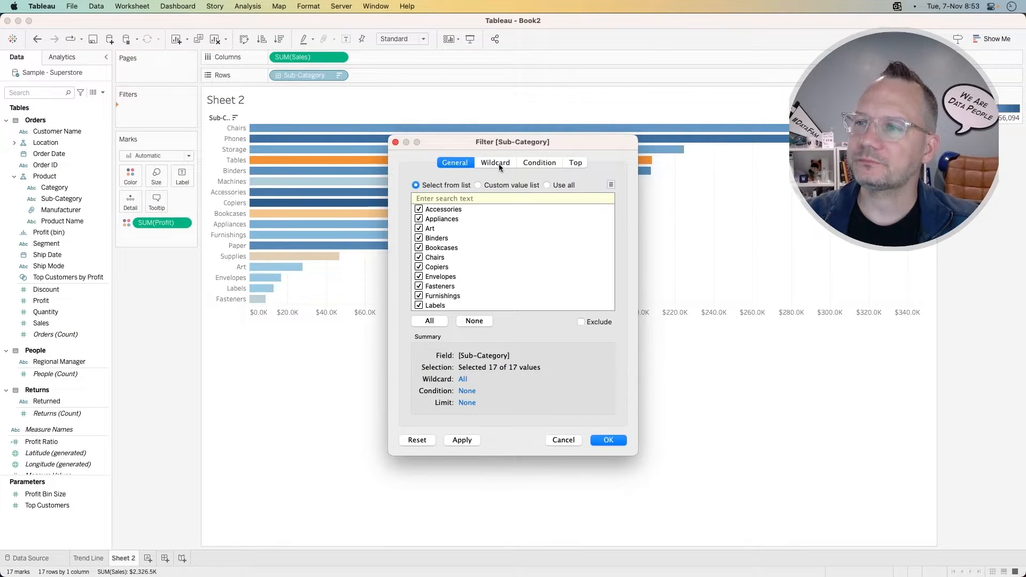
pyautogui.click(579, 165)
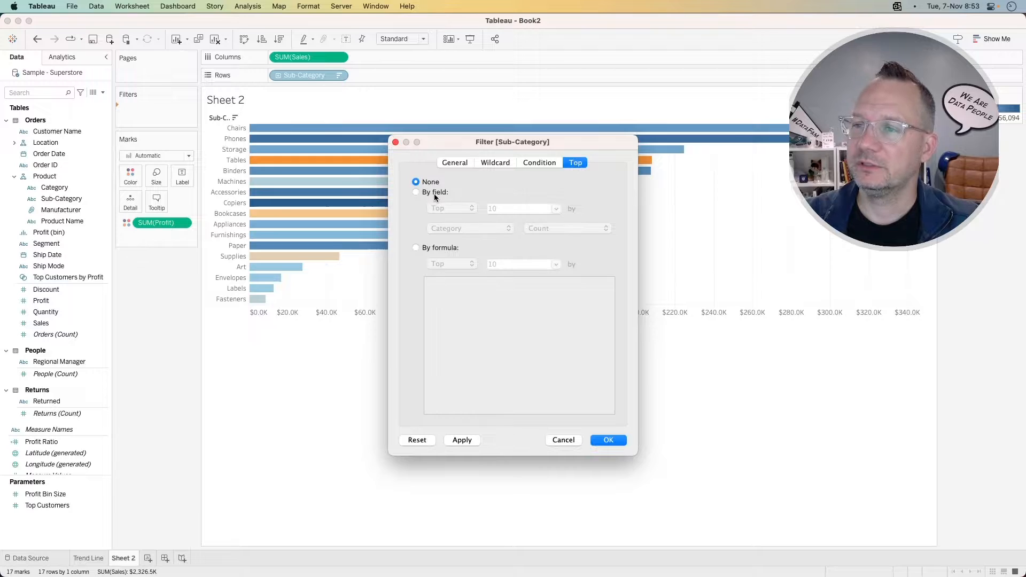
pyautogui.click(434, 194)
pyautogui.doubleClick(497, 208)
pyautogui.write('5')
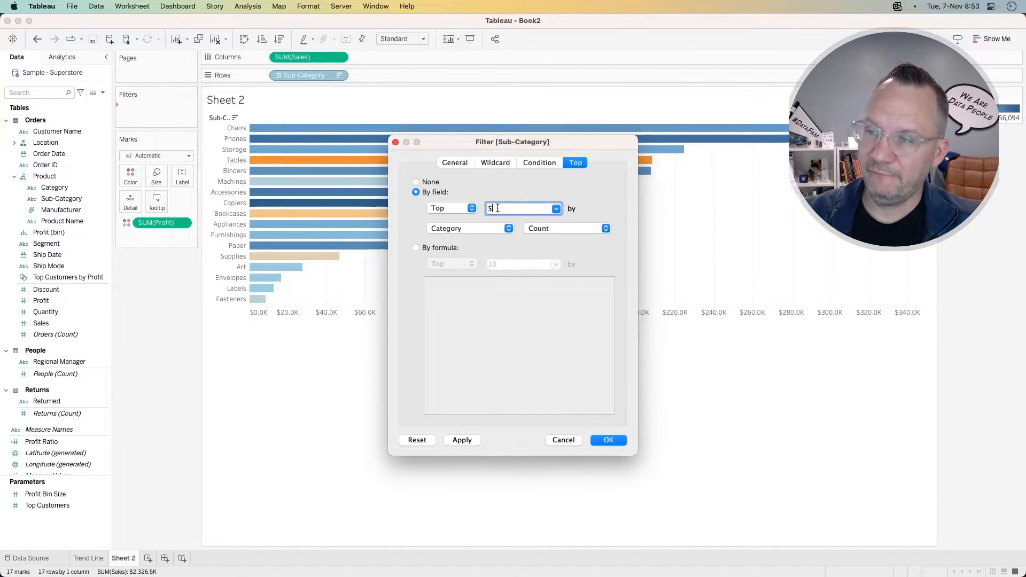
pyautogui.click(497, 227)
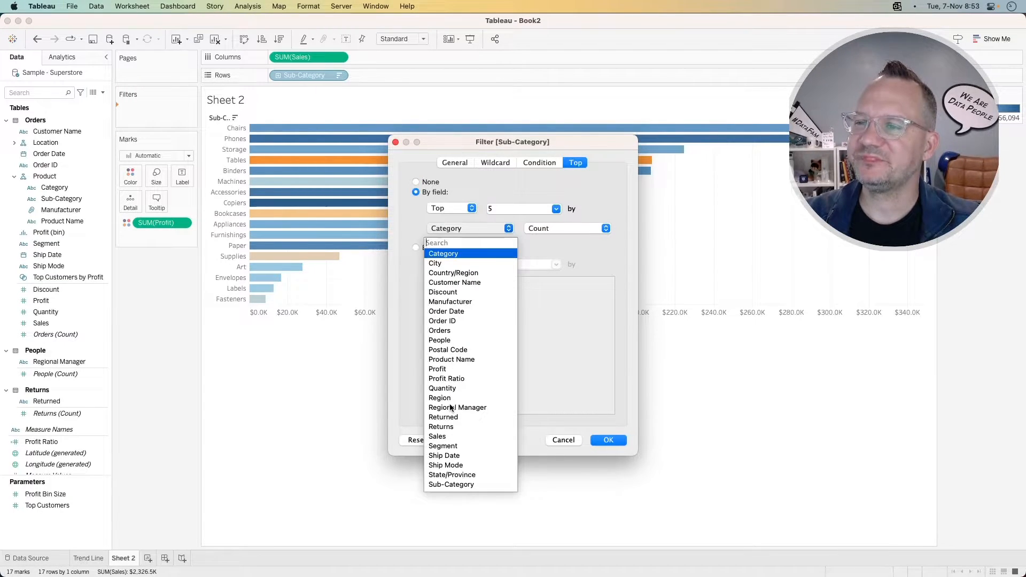
pyautogui.click(446, 436)
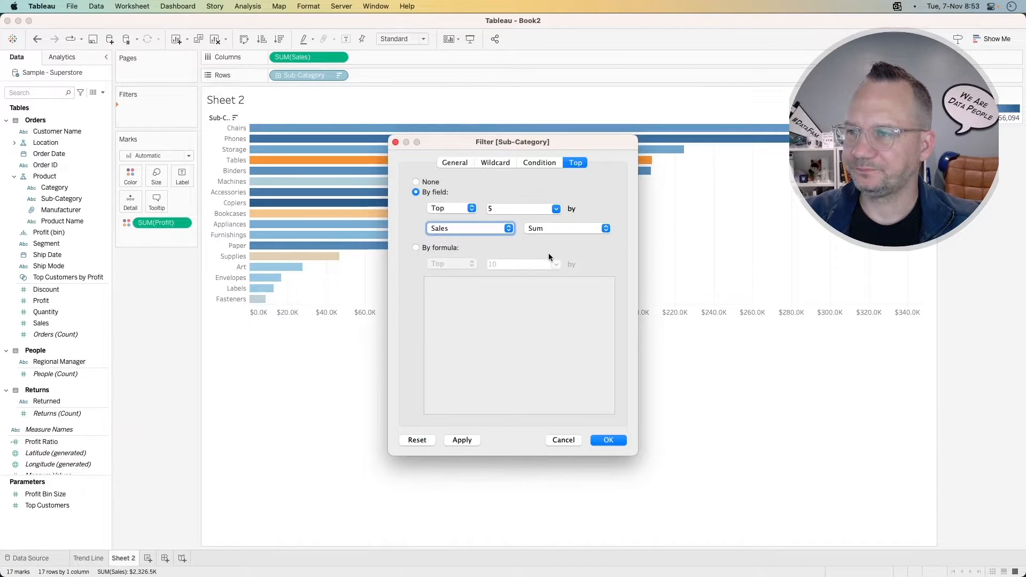
pyautogui.click(471, 440)
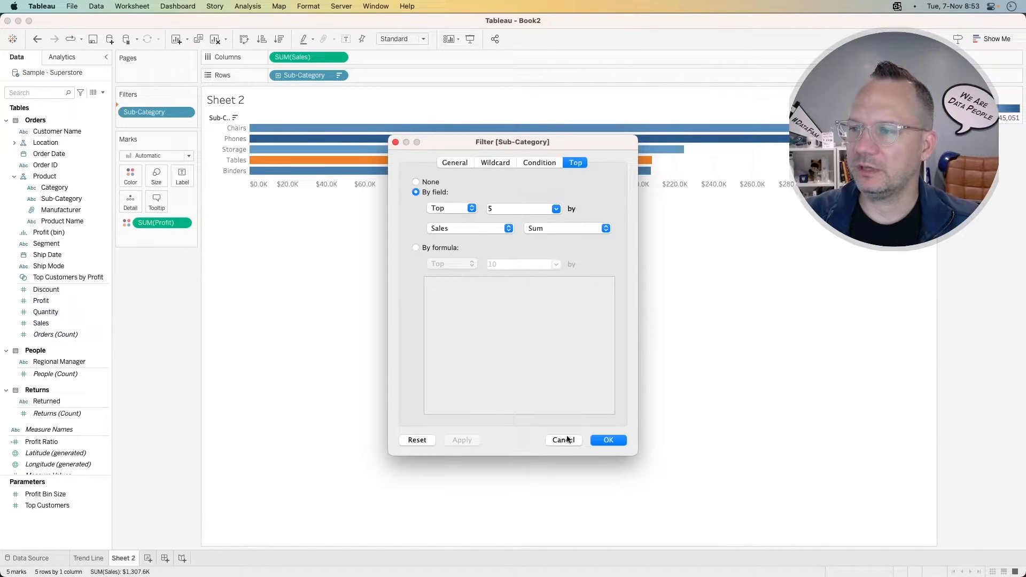
pyautogui.click(600, 440)
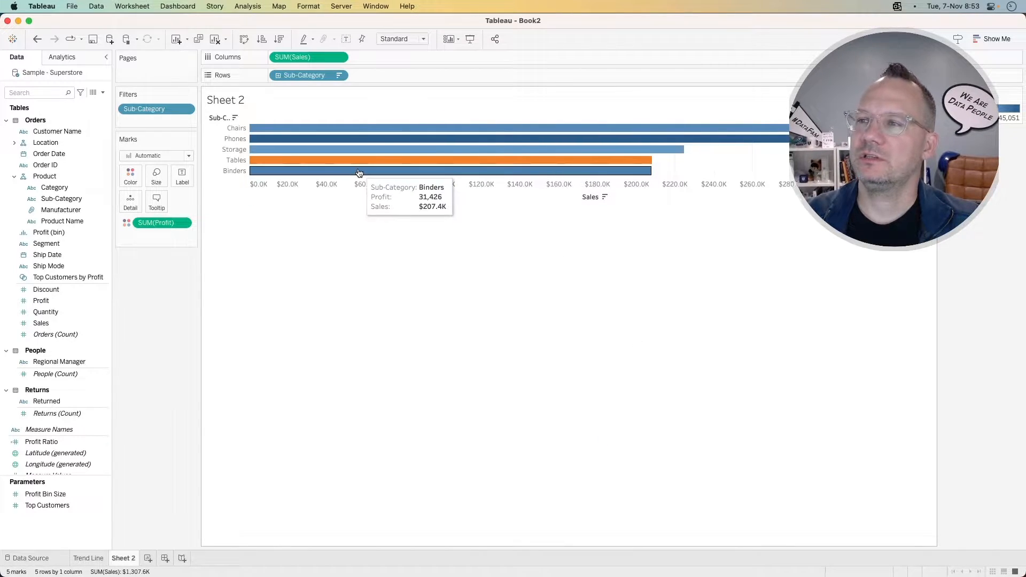
# Set the default number format of Profit to Currency (Custom) with 1 decimal place and display units of Thousands (K)
pyautogui.moveTo(362, 166)
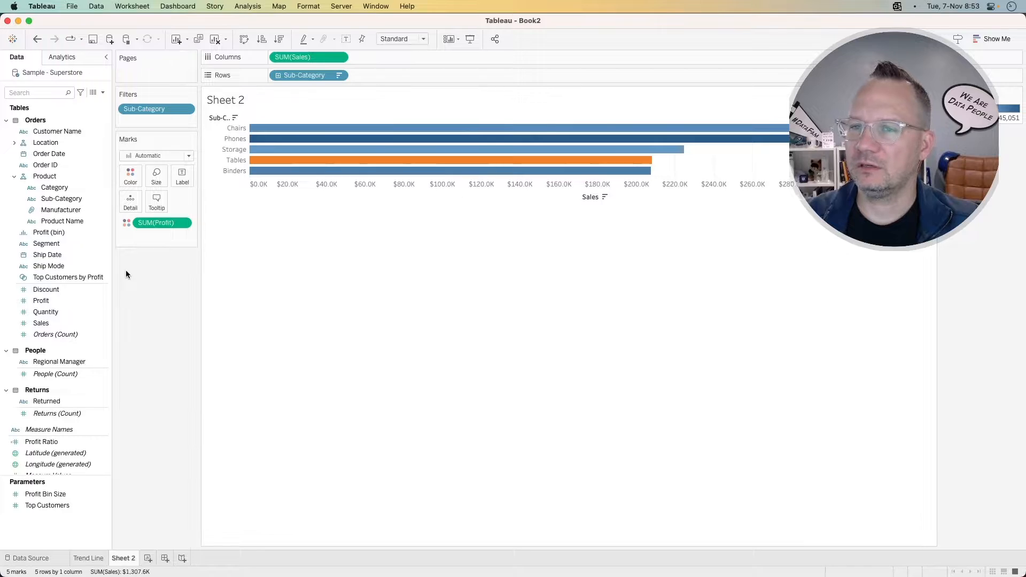
pyautogui.rightClick(59, 300)
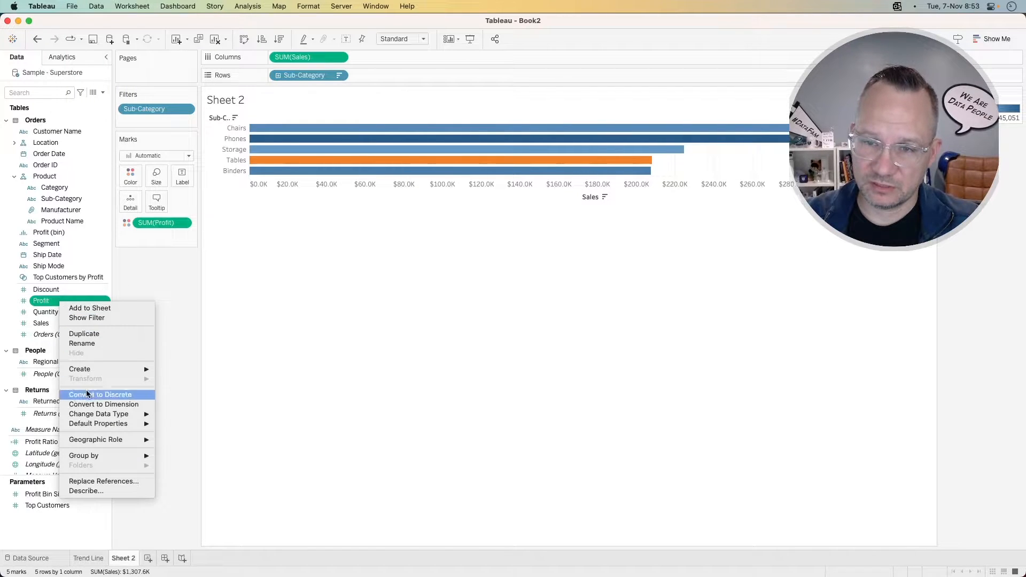
pyautogui.moveTo(94, 417)
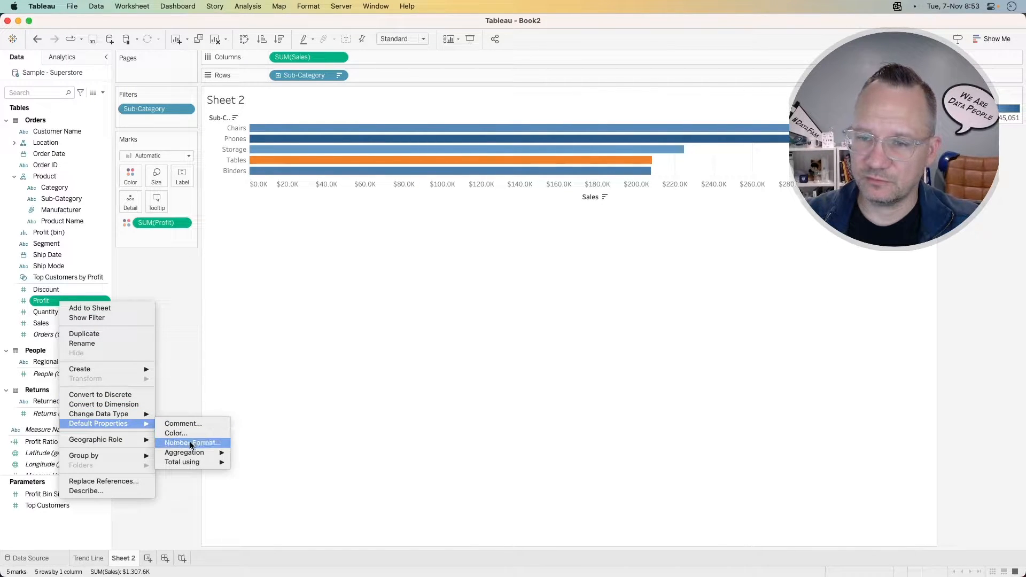
pyautogui.click(190, 442)
pyautogui.click(460, 273)
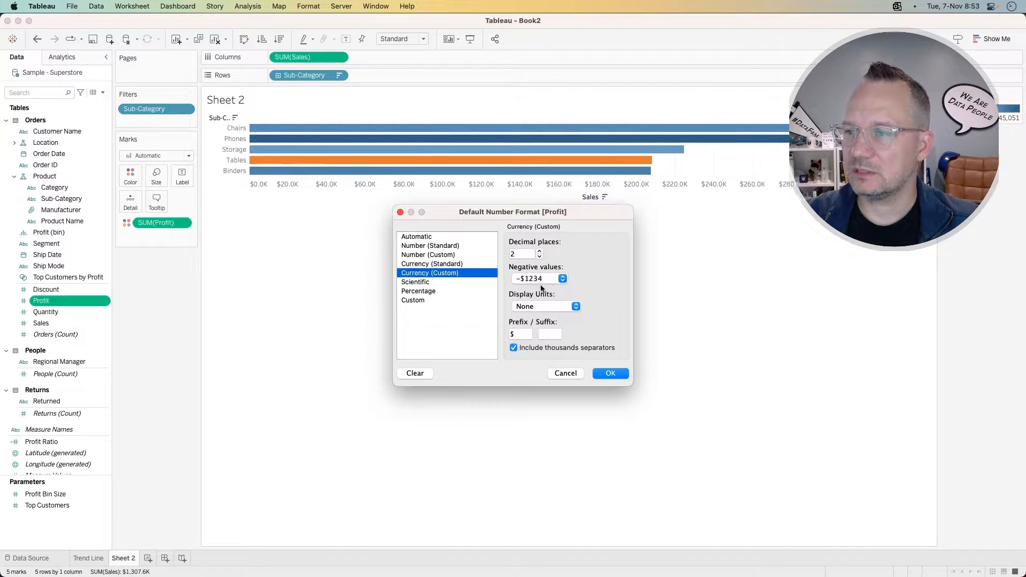
pyautogui.click(554, 307)
pyautogui.click(540, 257)
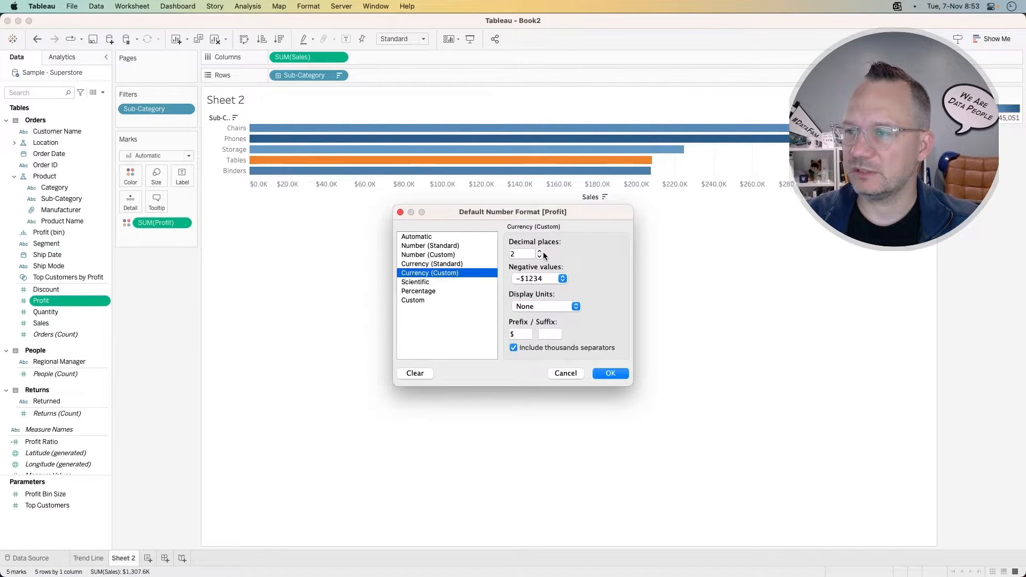
pyautogui.click(539, 257)
pyautogui.click(546, 304)
pyautogui.click(539, 316)
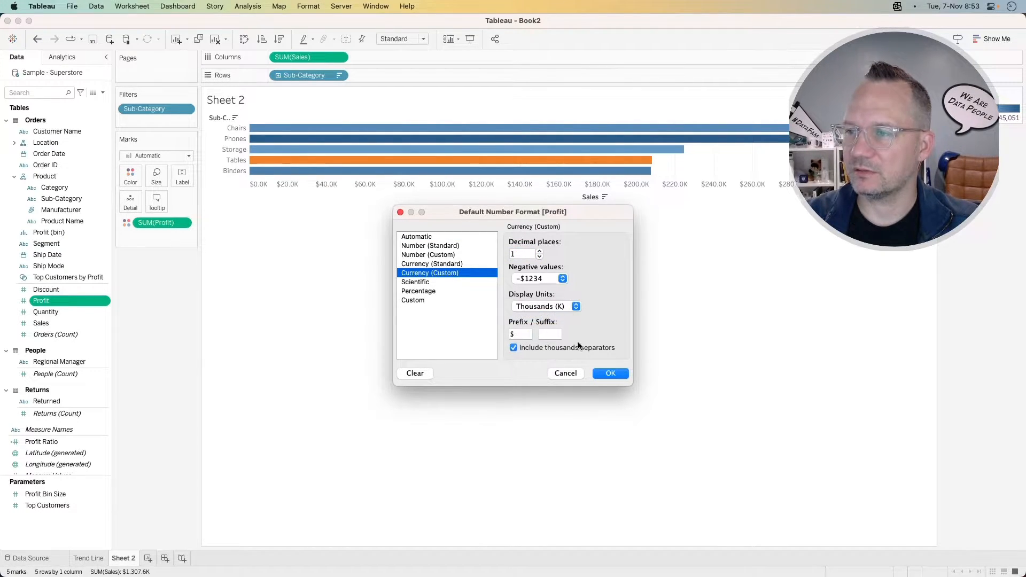
pyautogui.click(612, 374)
# Rename the sub-category bar chart's worksheet as T5 Subcat
pyautogui.moveTo(544, 159)
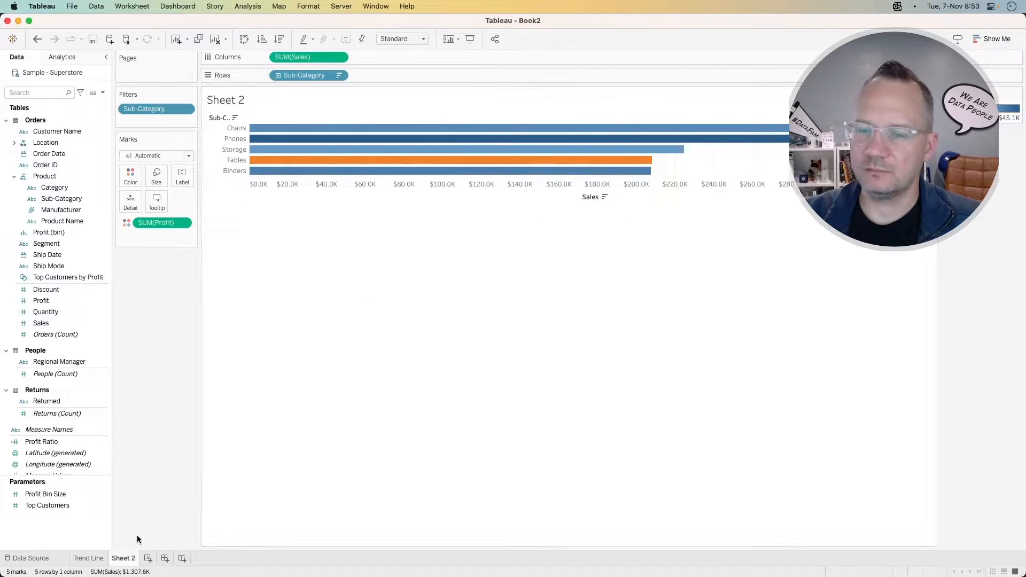
pyautogui.doubleClick(124, 558)
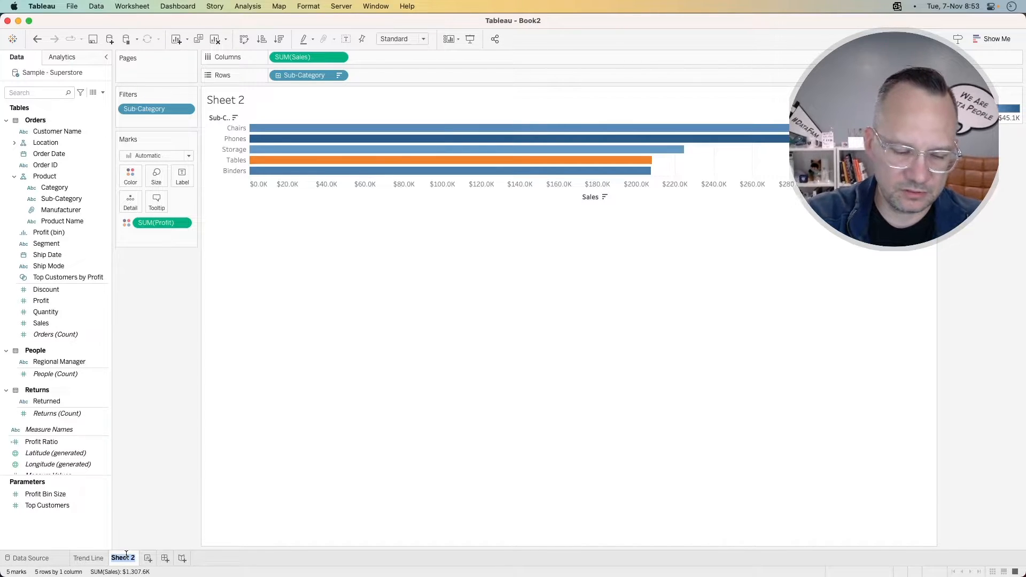
pyautogui.write('Sub')
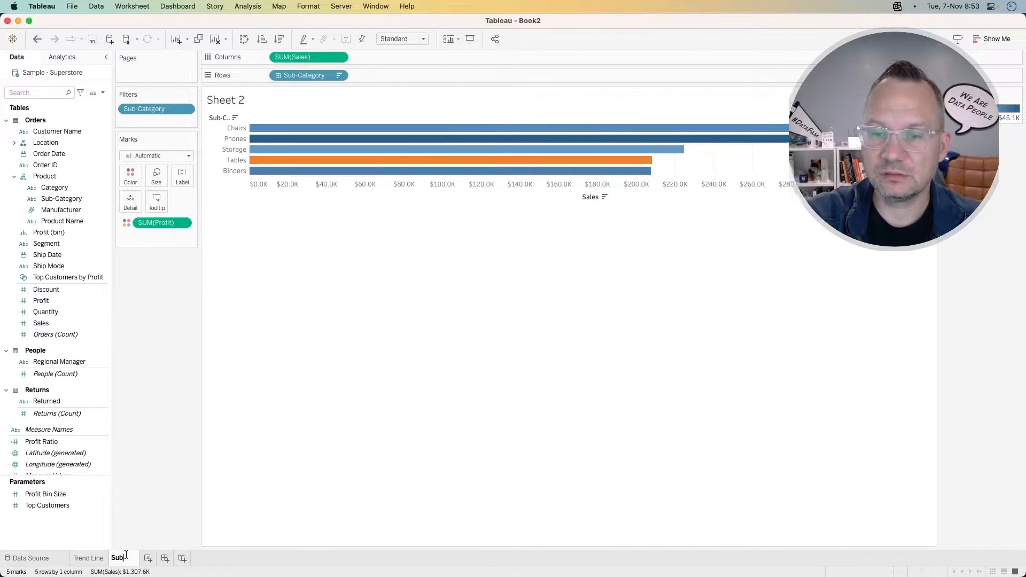
pyautogui.press('BackSpace')
pyautogui.press('BackSpace')
pyautogui.press('BackSpace')
pyautogui.write('T')
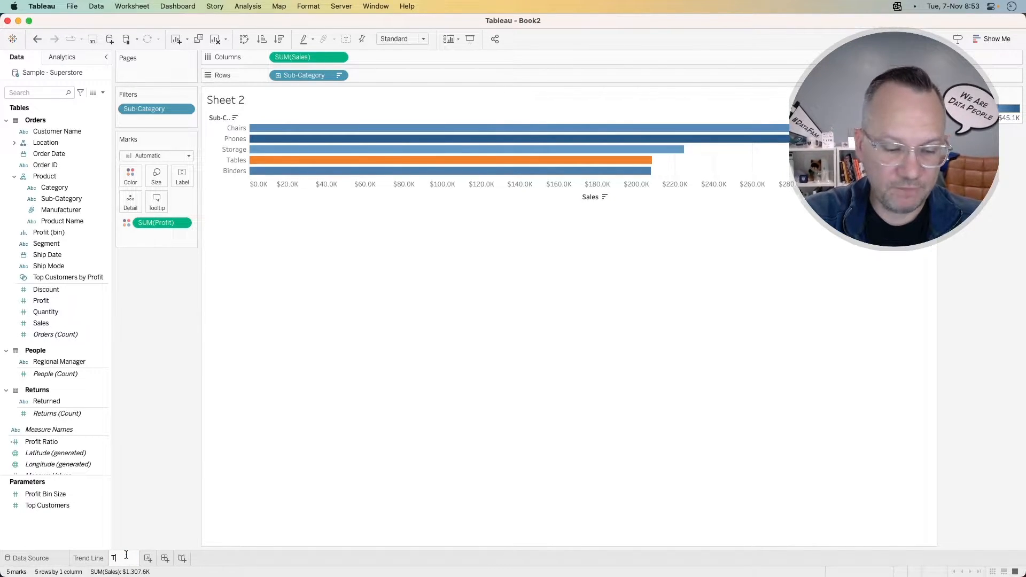
pyautogui.write('5 Subcat')
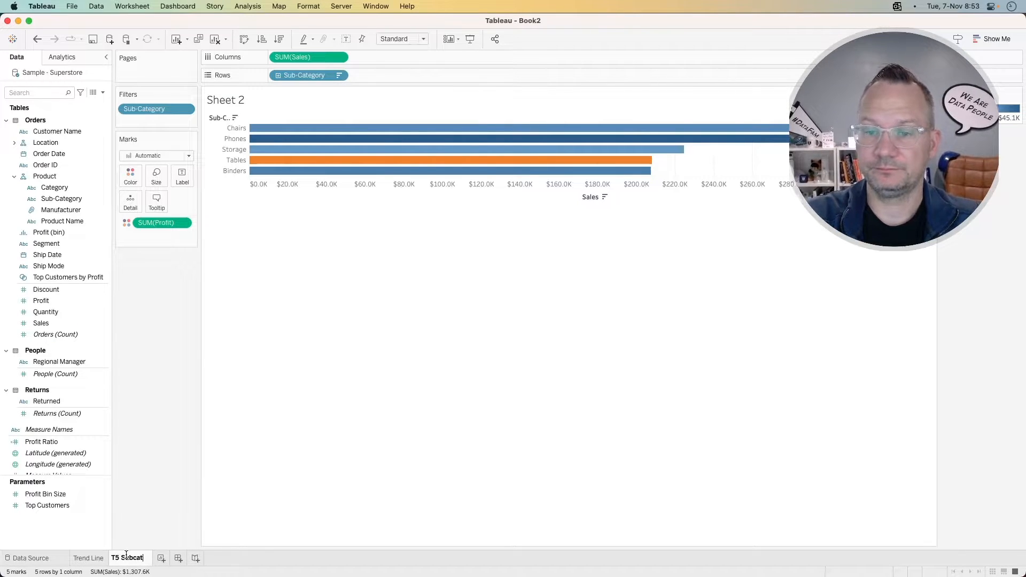
pyautogui.press('Return')
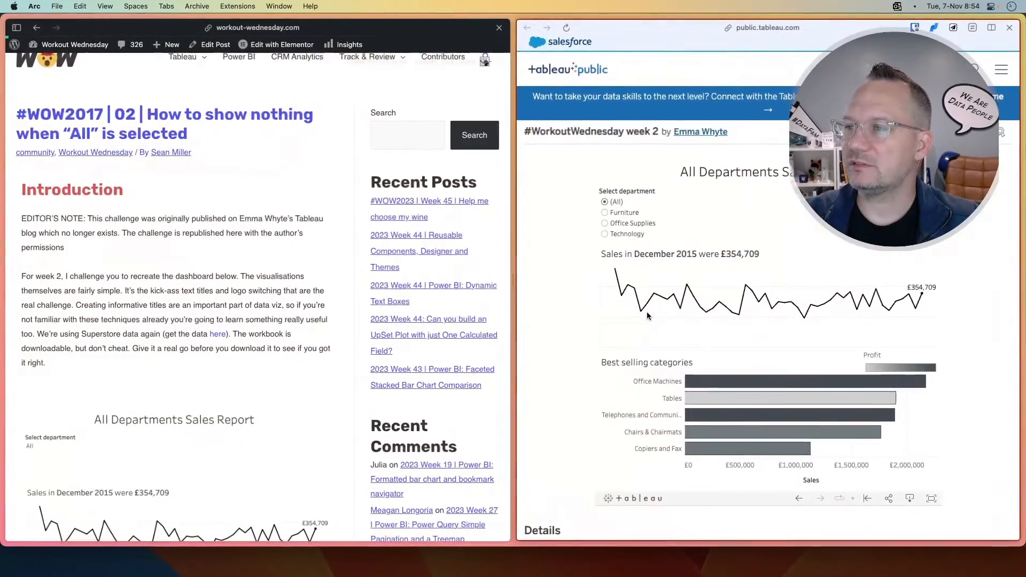
# In the Tableau Public reference dashboard, view the Furniture, Office Supplies and Technology departments, and return the selection to (All)
pyautogui.click(605, 213)
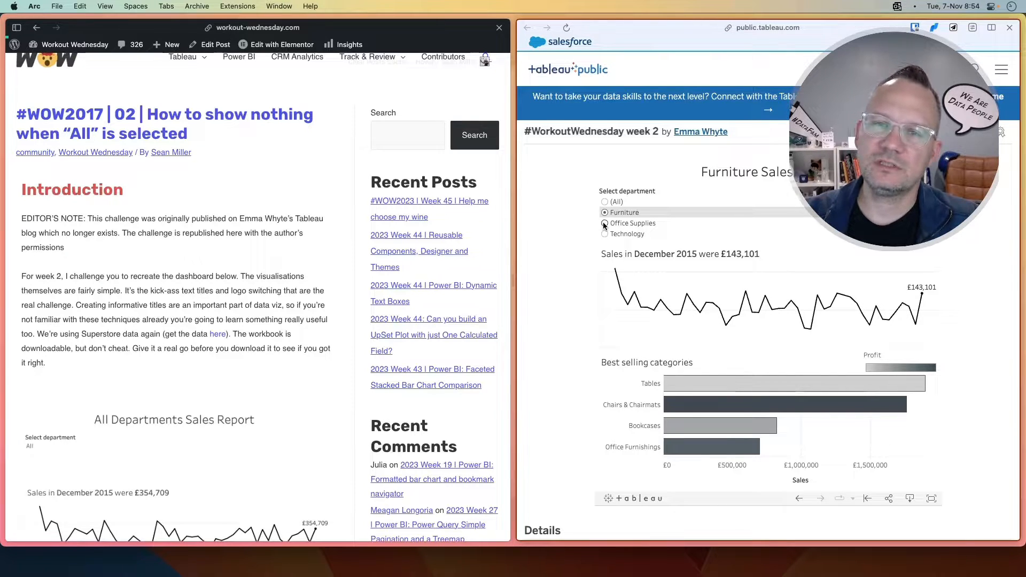
pyautogui.click(604, 223)
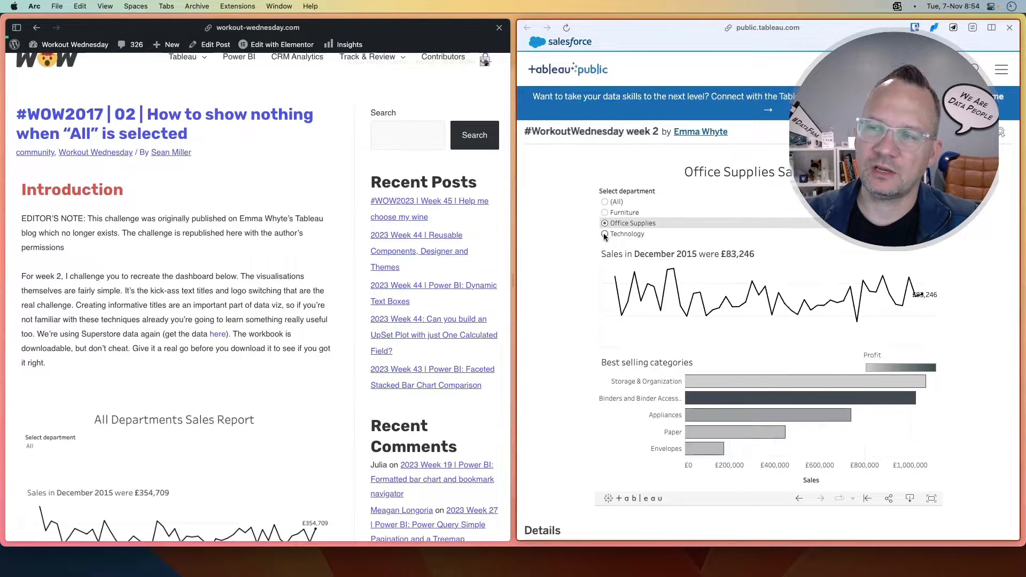
pyautogui.click(605, 234)
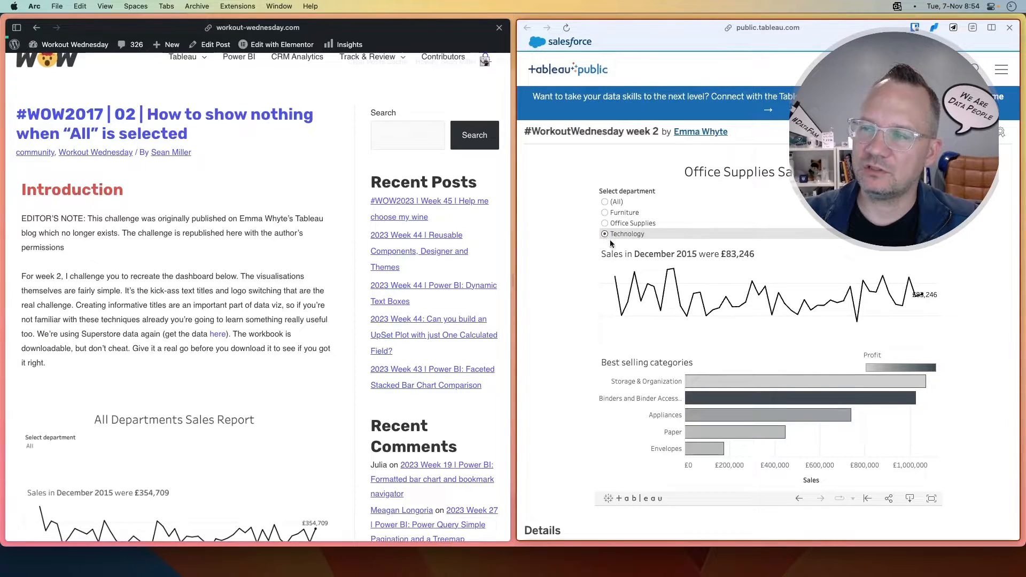
pyautogui.click(605, 202)
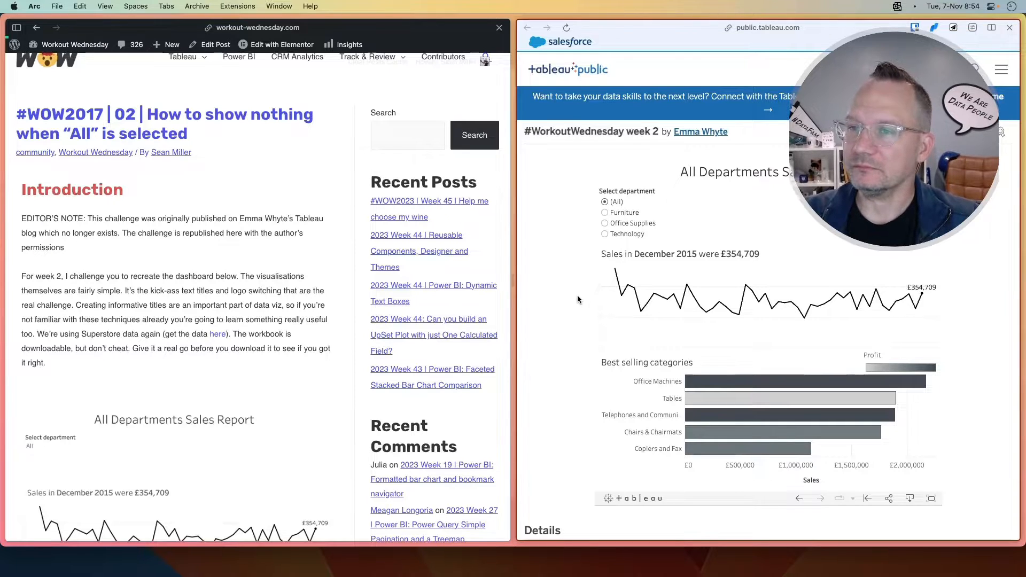
# Switch back to Tableau and try replacing the Trend Line sheet's title with the SUM(Sales) field
pyautogui.press('super+Tab')
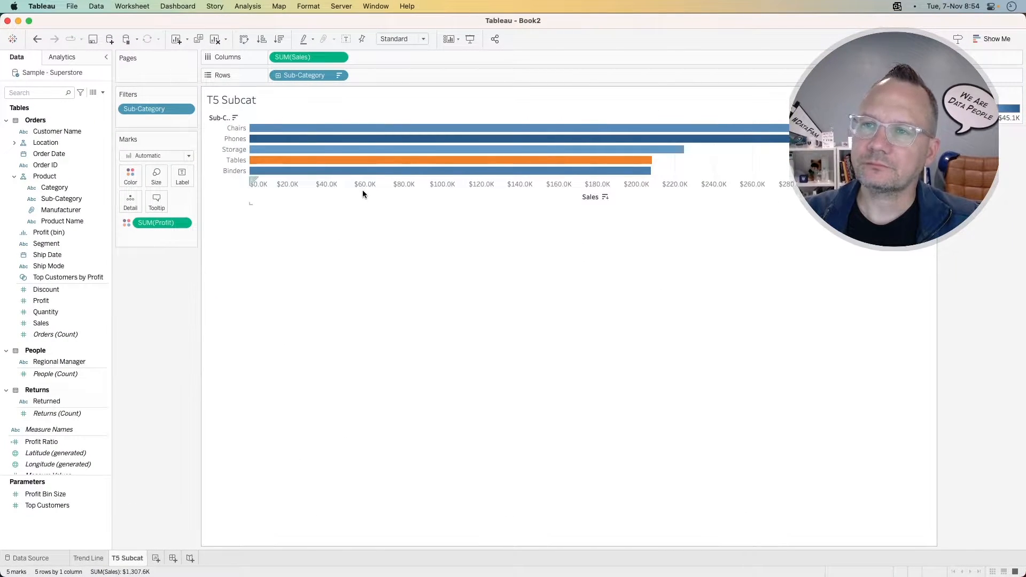
pyautogui.click(95, 558)
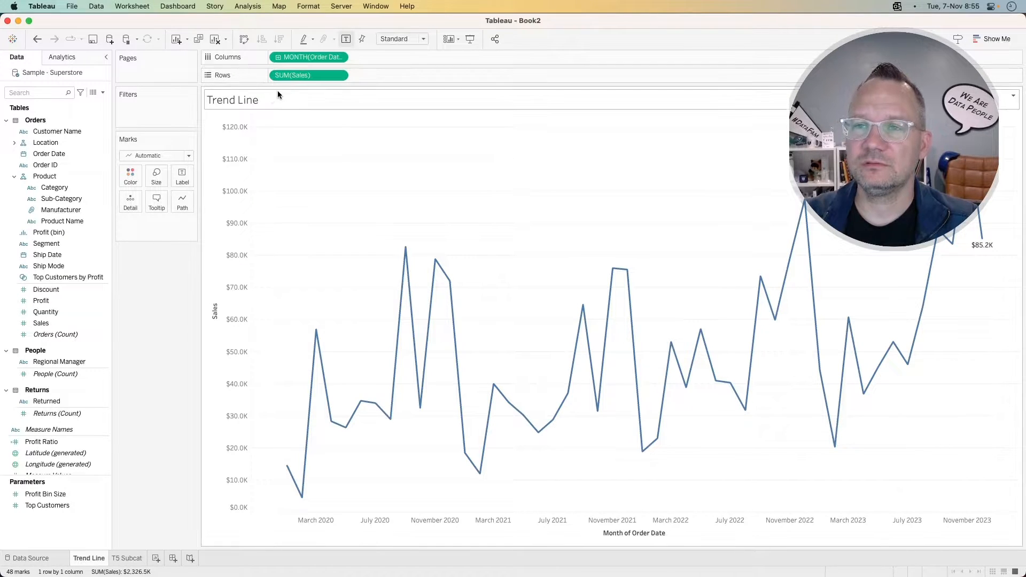
pyautogui.doubleClick(263, 100)
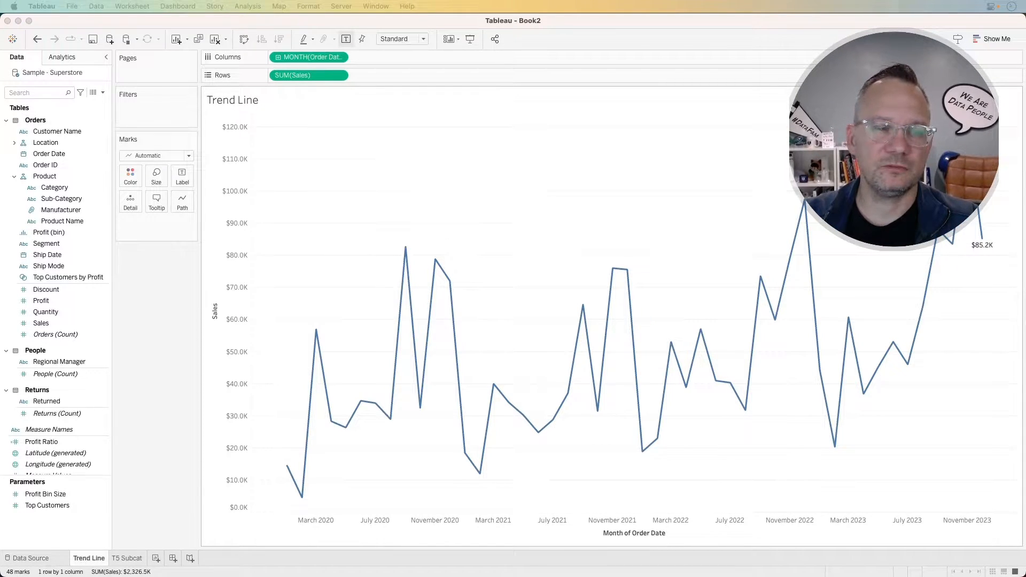
pyautogui.moveTo(424, 168); pyautogui.dragTo(342, 168)
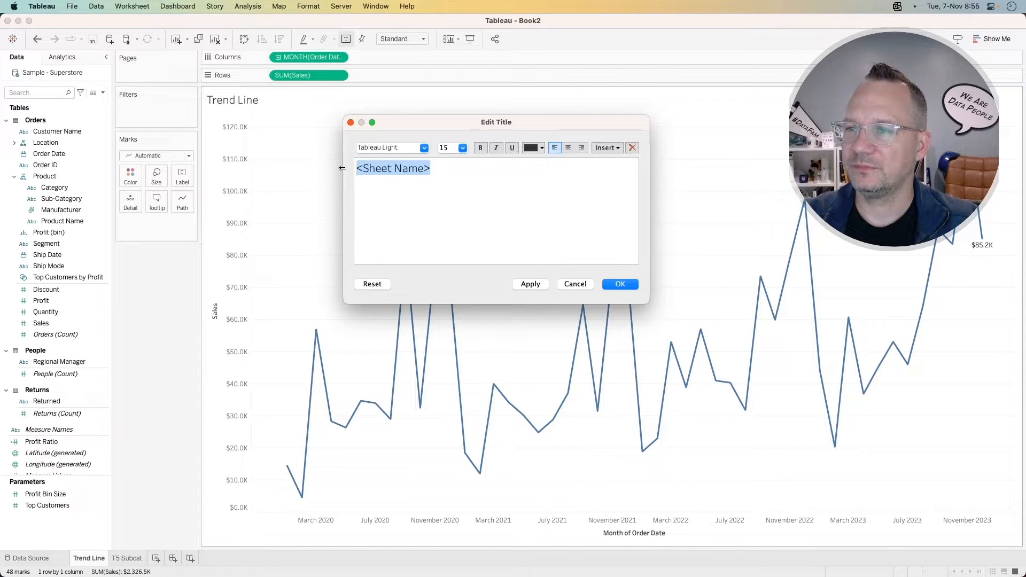
pyautogui.click(607, 148)
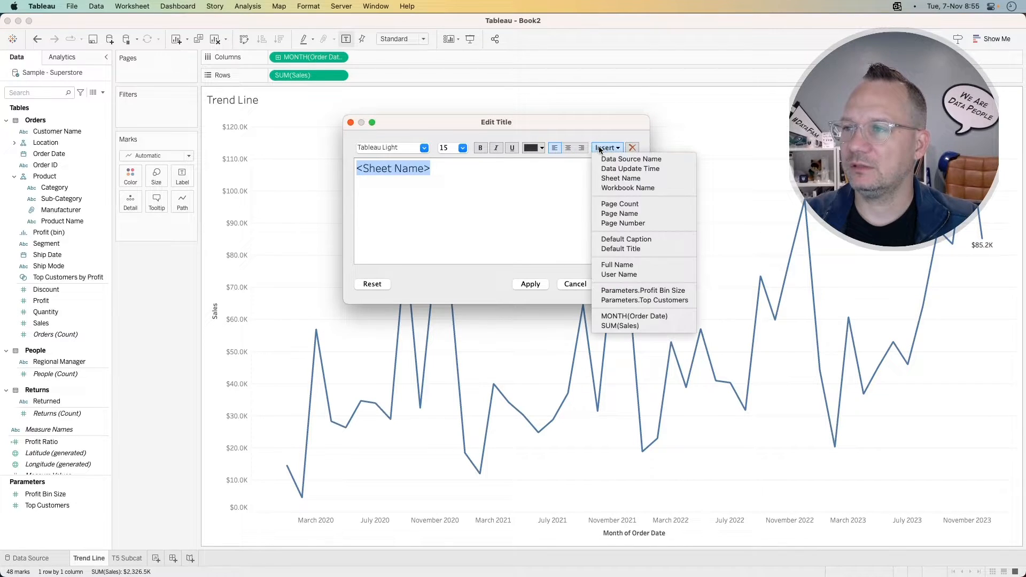
pyautogui.click(628, 325)
pyautogui.click(535, 284)
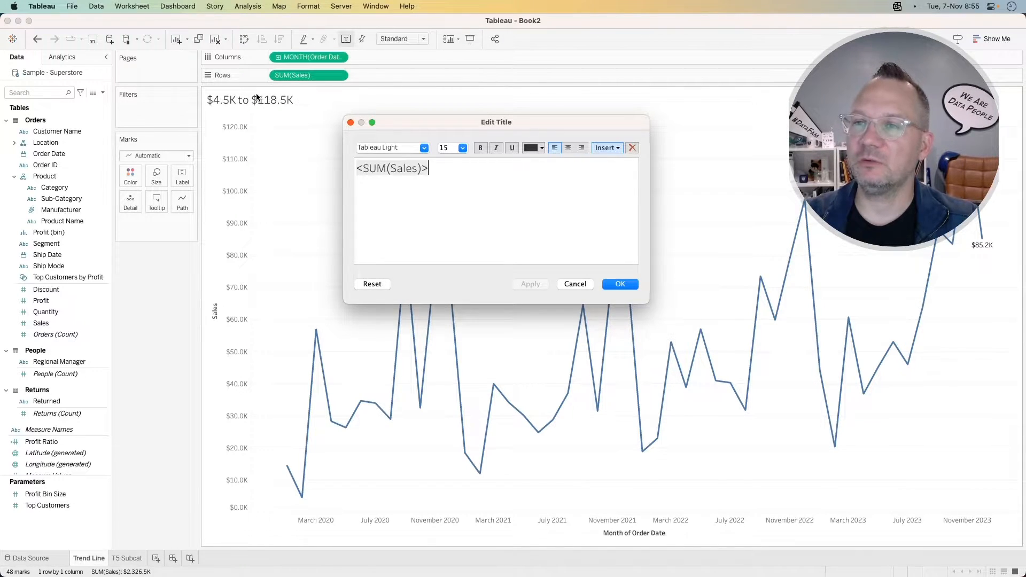
pyautogui.click(569, 283)
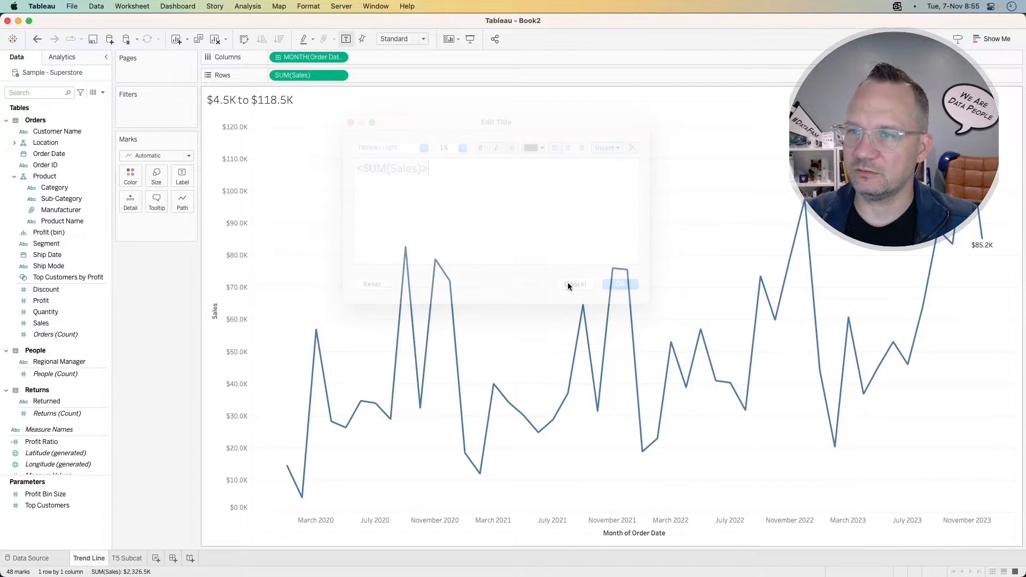
# Reset the Trend Line worksheet's title to the default sheet name
pyautogui.doubleClick(301, 102)
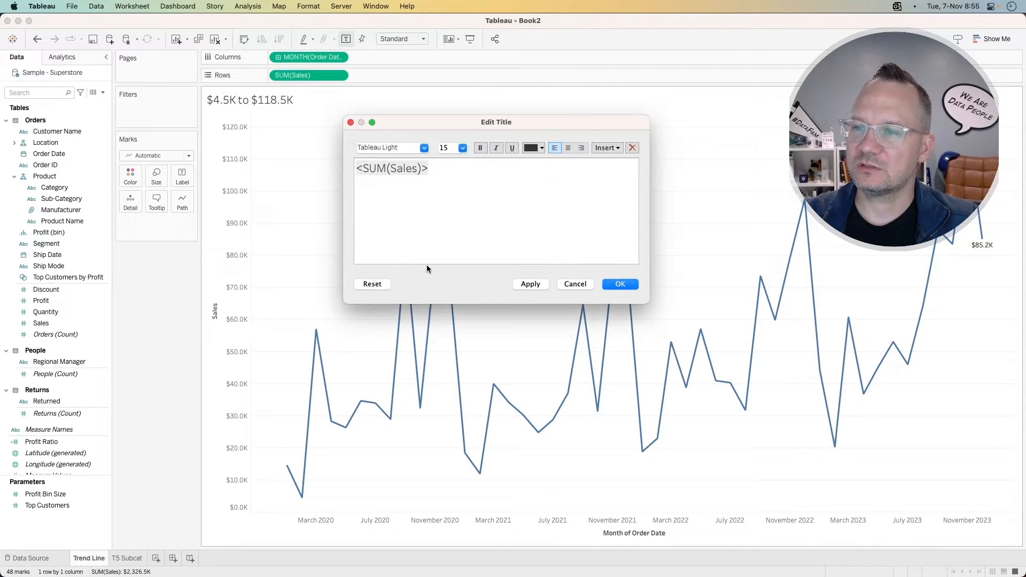
pyautogui.click(372, 284)
pyautogui.click(620, 284)
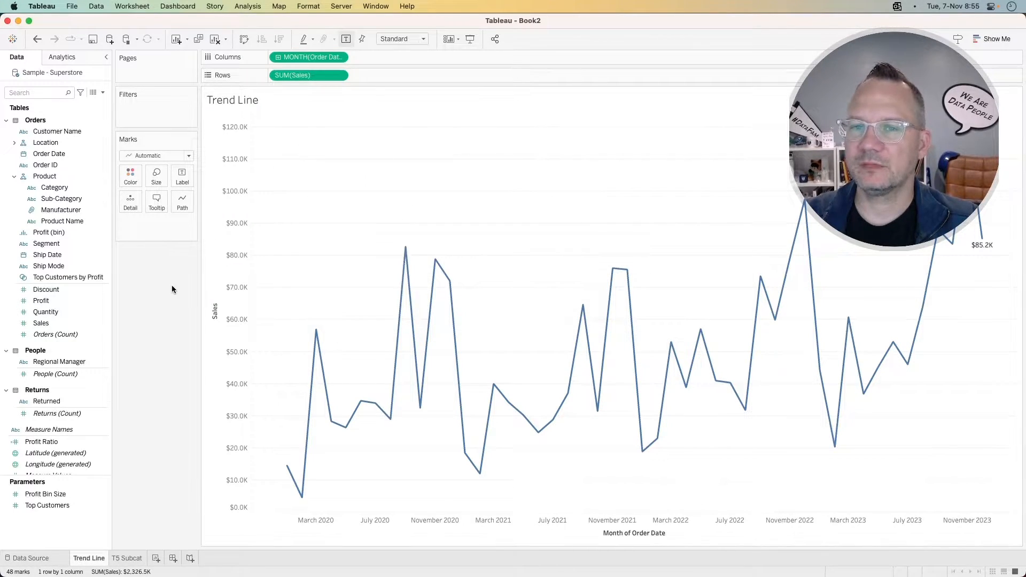
# Create a calculated field named Recent Month Sales
pyautogui.click(103, 93)
pyautogui.click(83, 103)
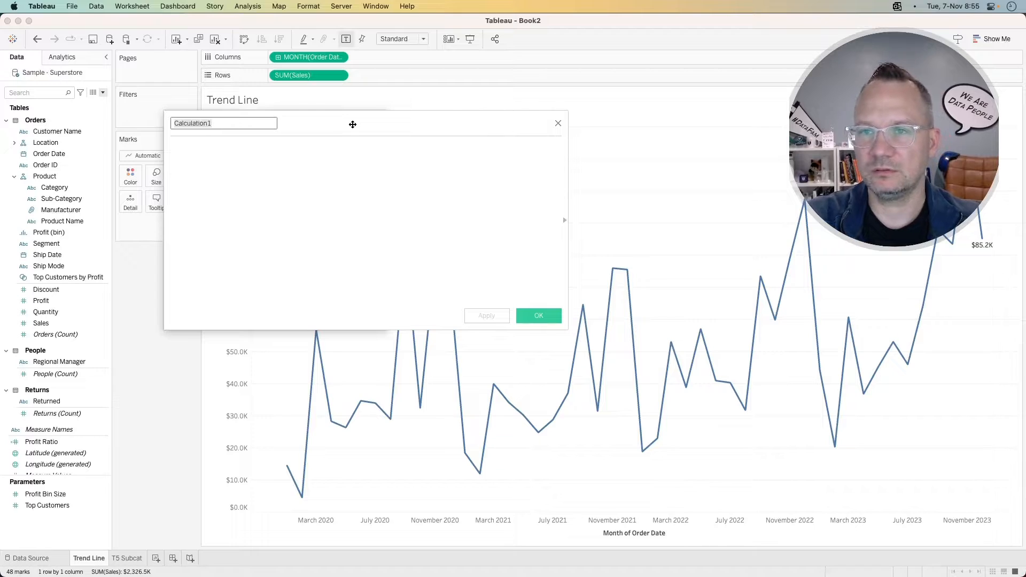
pyautogui.write('Recent Month Saes')
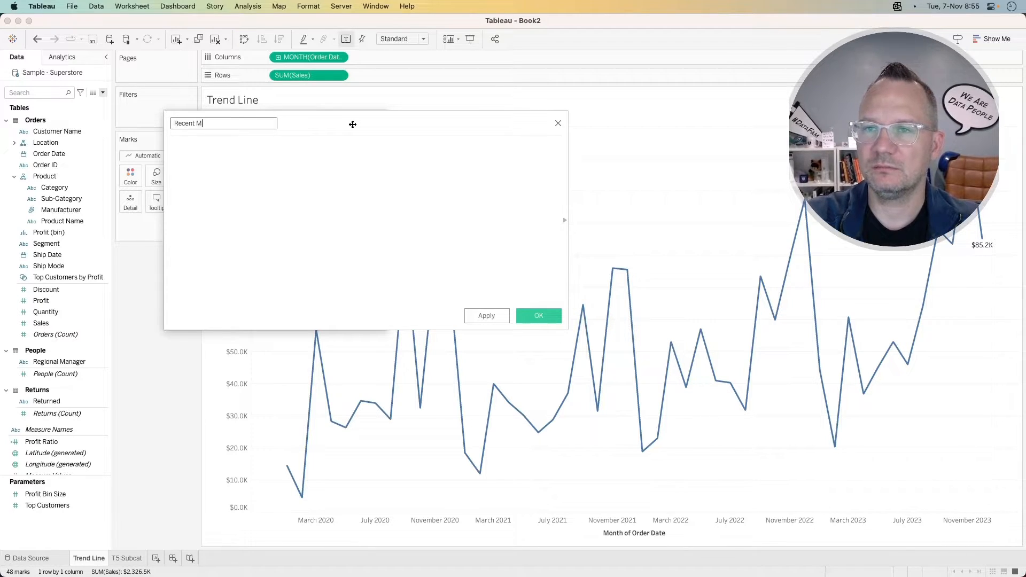
pyautogui.press('BackSpace')
pyautogui.press('BackSpace')
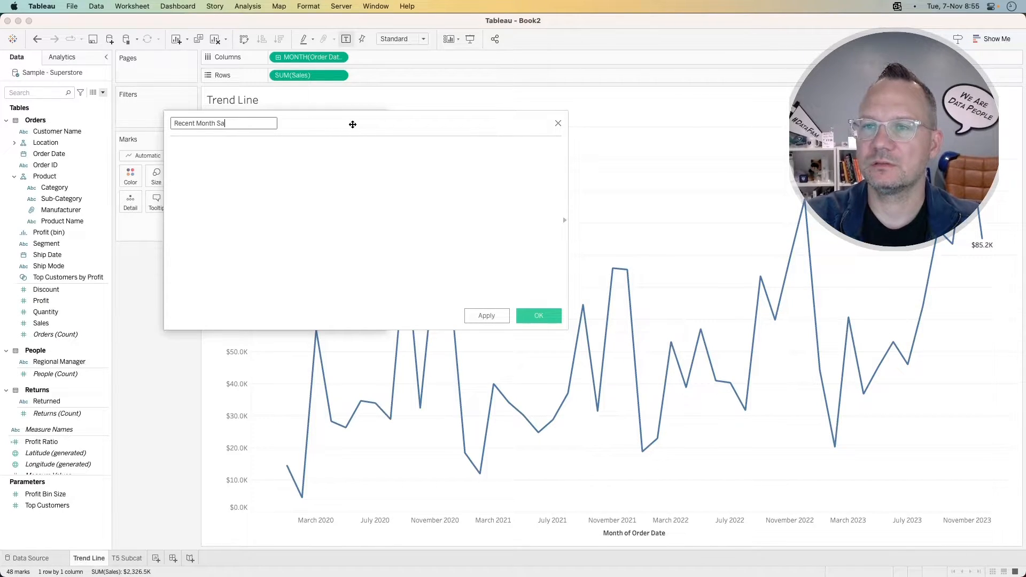
pyautogui.write('les')
pyautogui.press('Tab')
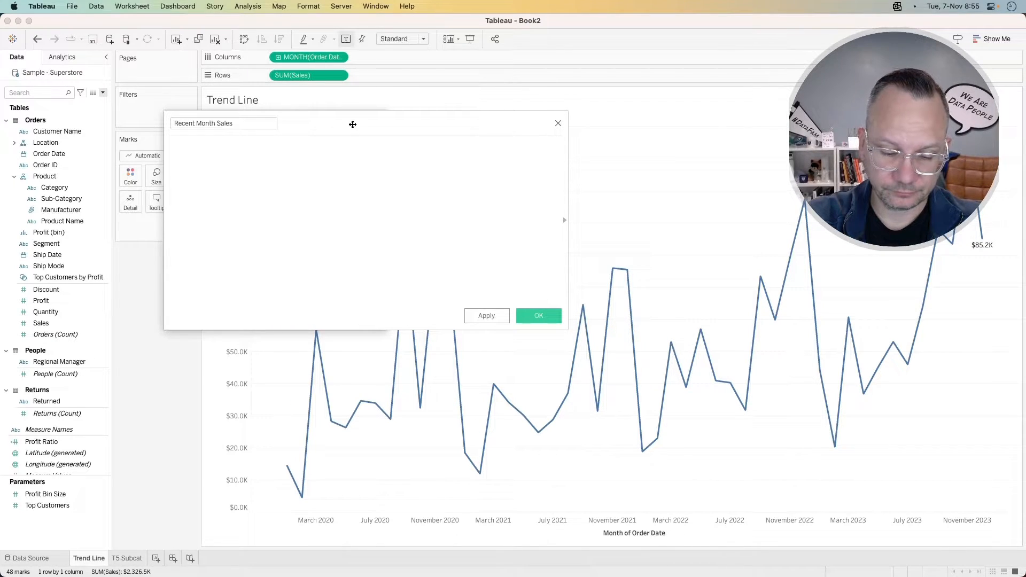
# Start the formula with the condition if DATETRUNC('month', [Order Date]) = TOTAL(MAX(DATETRUNC('month', [Order Date])))
pyautogui.write('if')
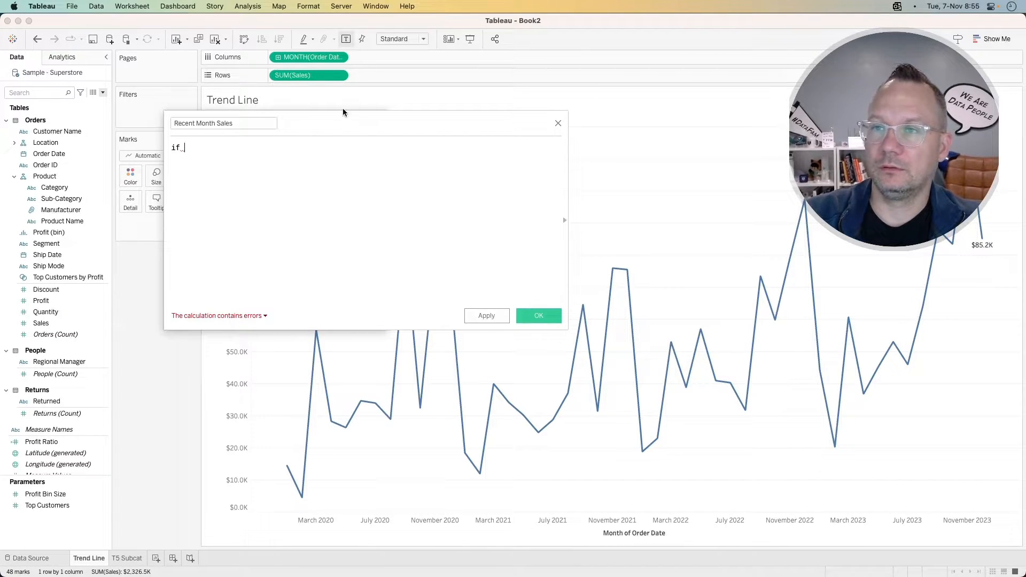
pyautogui.moveTo(317, 58); pyautogui.dragTo(278, 158)
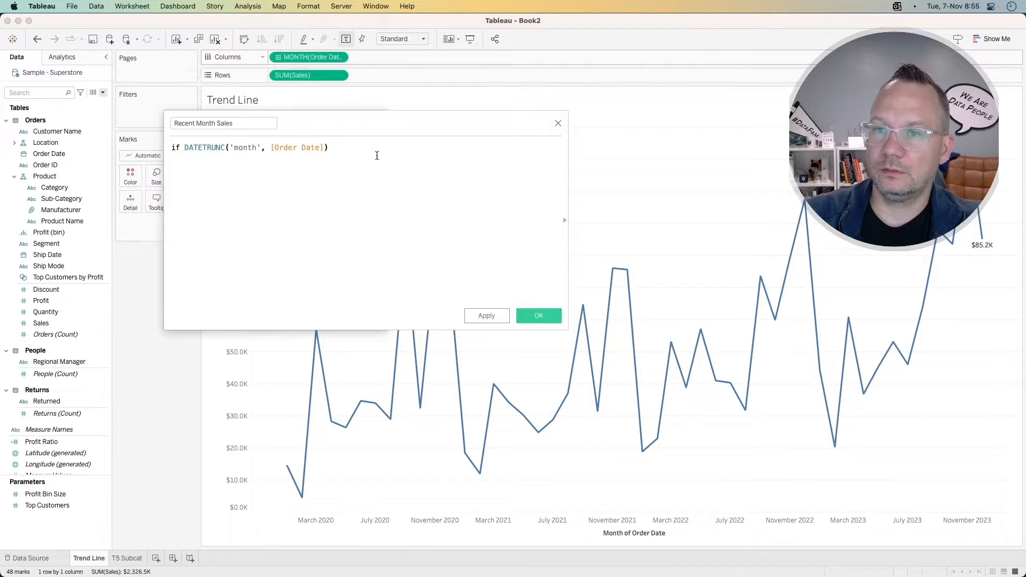
pyautogui.write('= ')
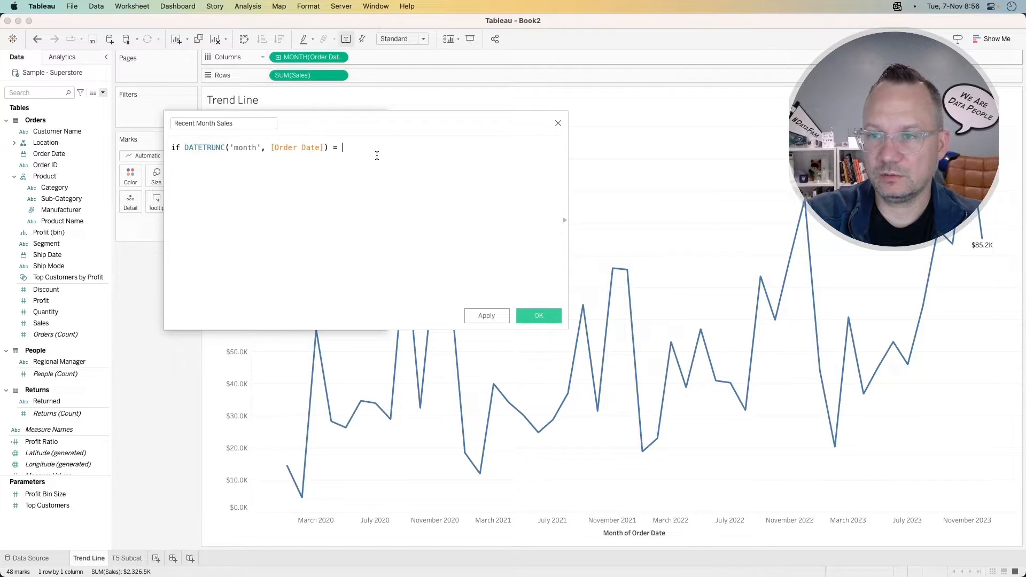
pyautogui.write('tot')
pyautogui.press('Return')
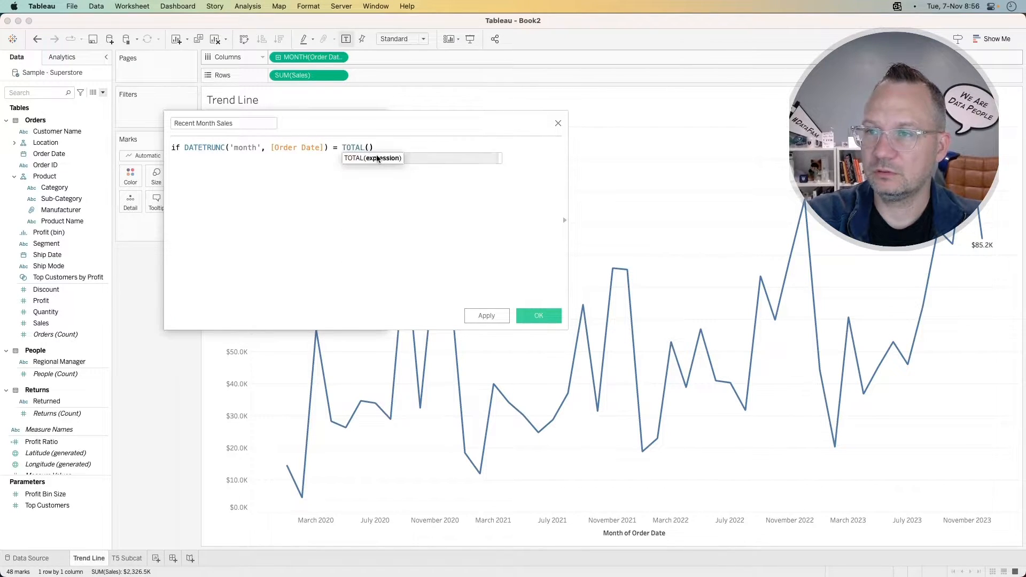
pyautogui.write('max')
pyautogui.press('Return')
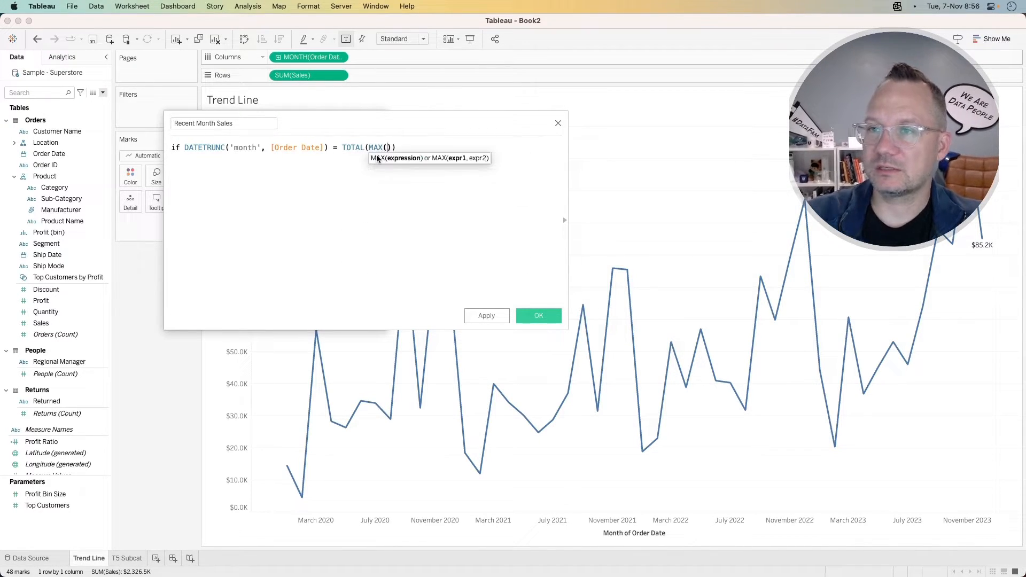
pyautogui.moveTo(313, 57); pyautogui.dragTo(389, 156)
pyautogui.click(549, 149)
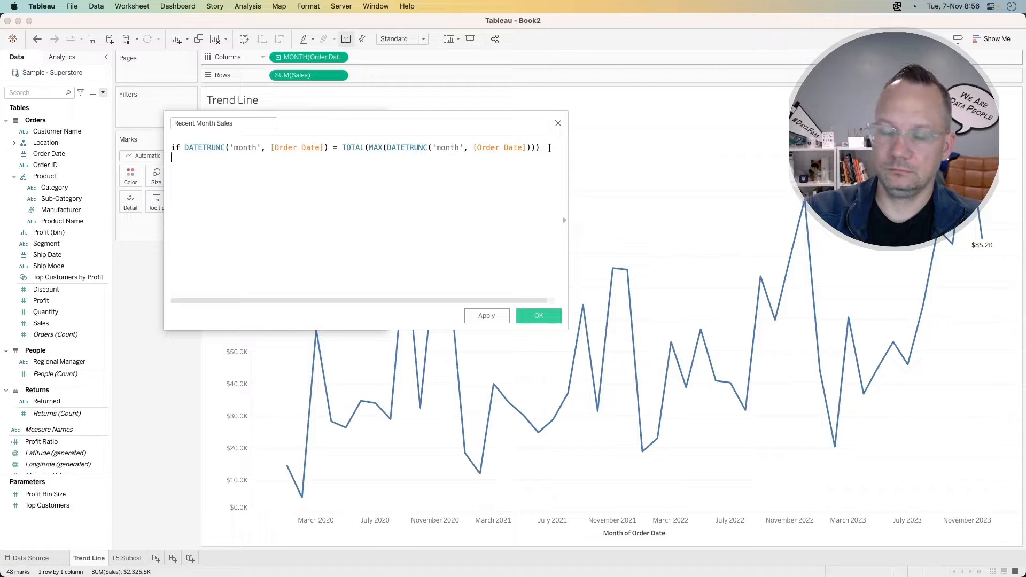
# Complete the IF statement so it returns [Sales], closing it with END
pyautogui.press('Return')
pyautogui.write('then sal')
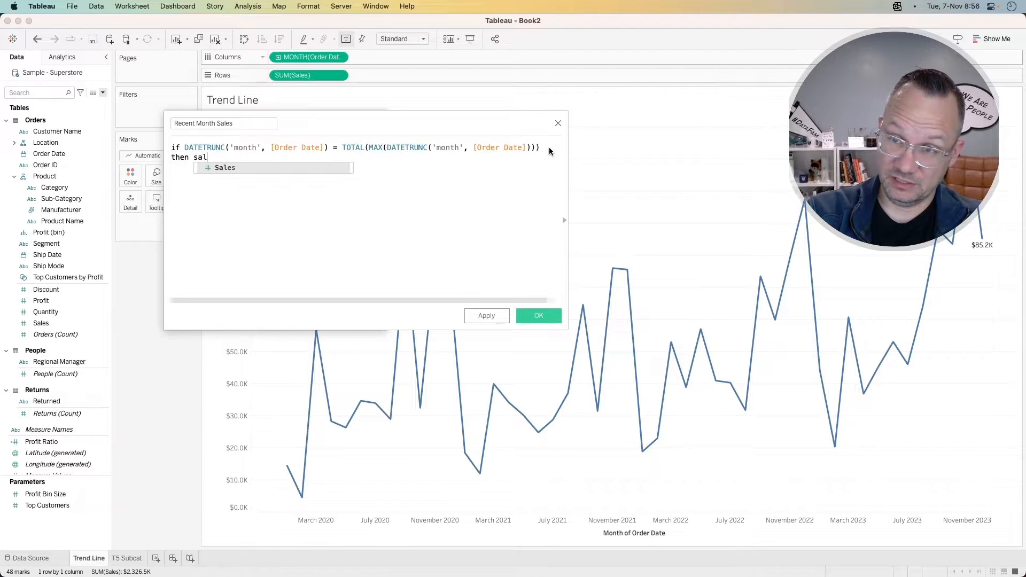
pyautogui.press('Return')
pyautogui.press('Return')
pyautogui.write('en')
pyautogui.press('Return')
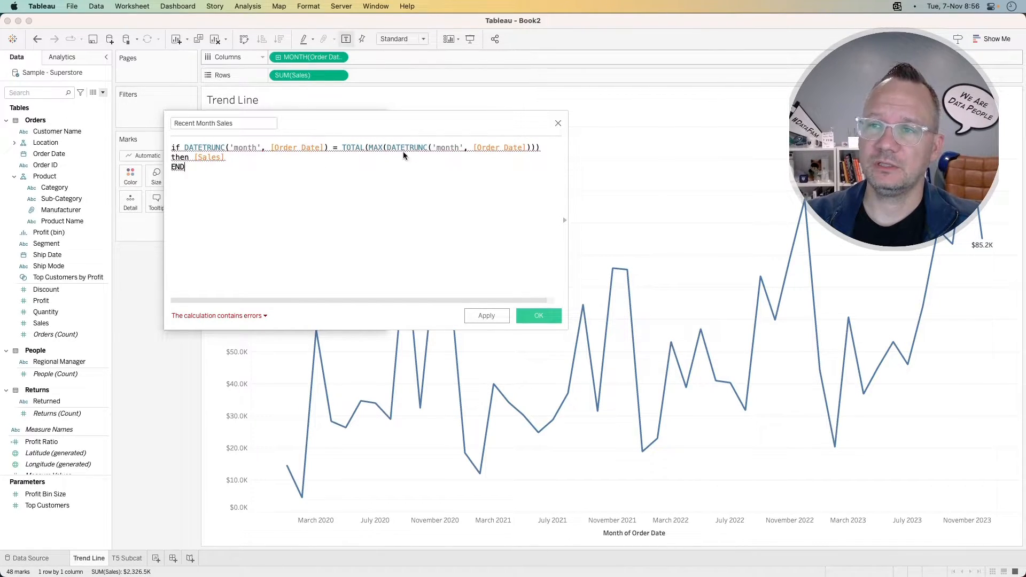
# Aggregate the formula by wrapping the first DATETRUNC expression in attr() and the returned [Sales] in sum()
pyautogui.click(345, 147)
pyautogui.moveTo(345, 148); pyautogui.dragTo(537, 150)
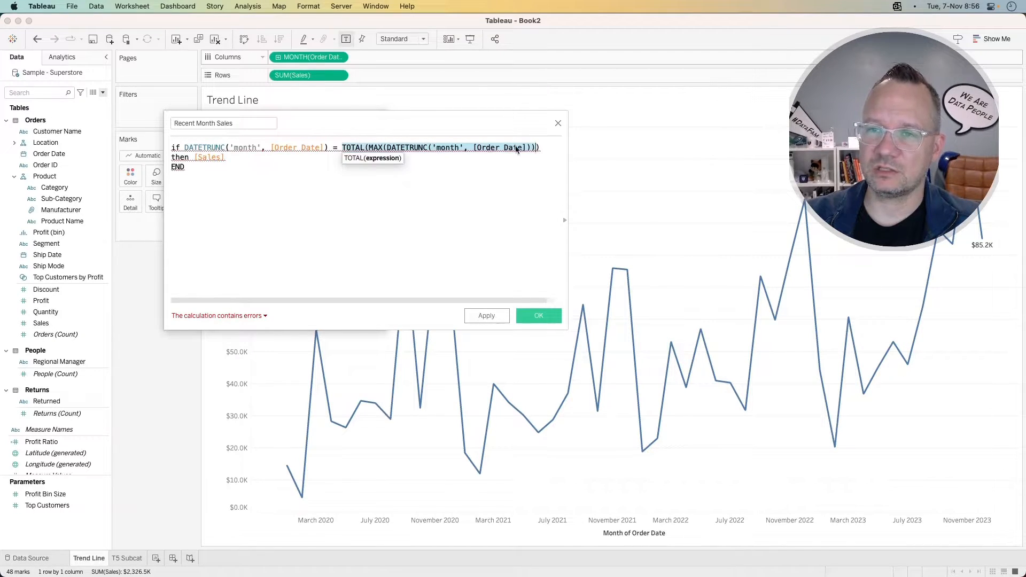
pyautogui.click(219, 149)
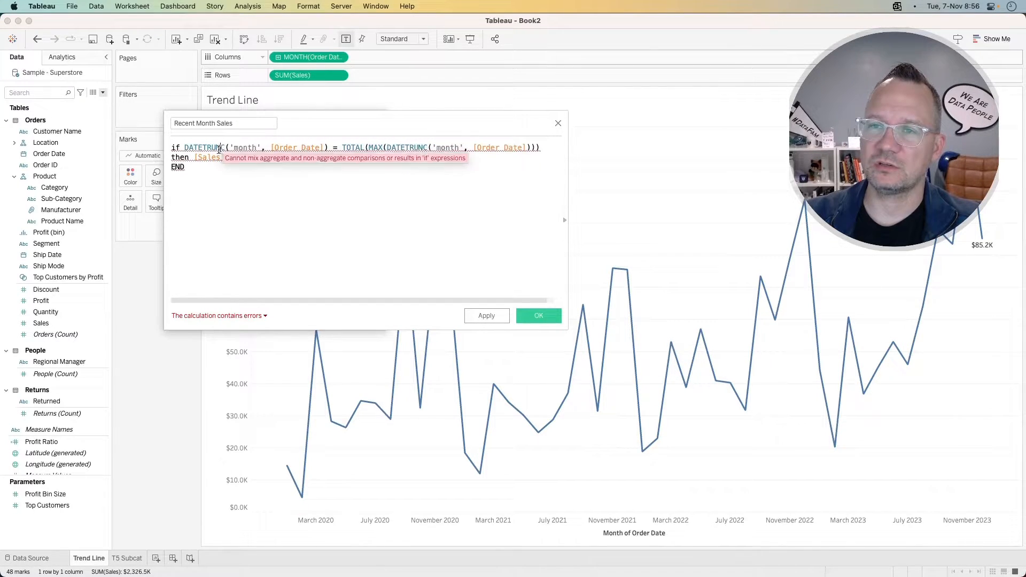
pyautogui.click(185, 147)
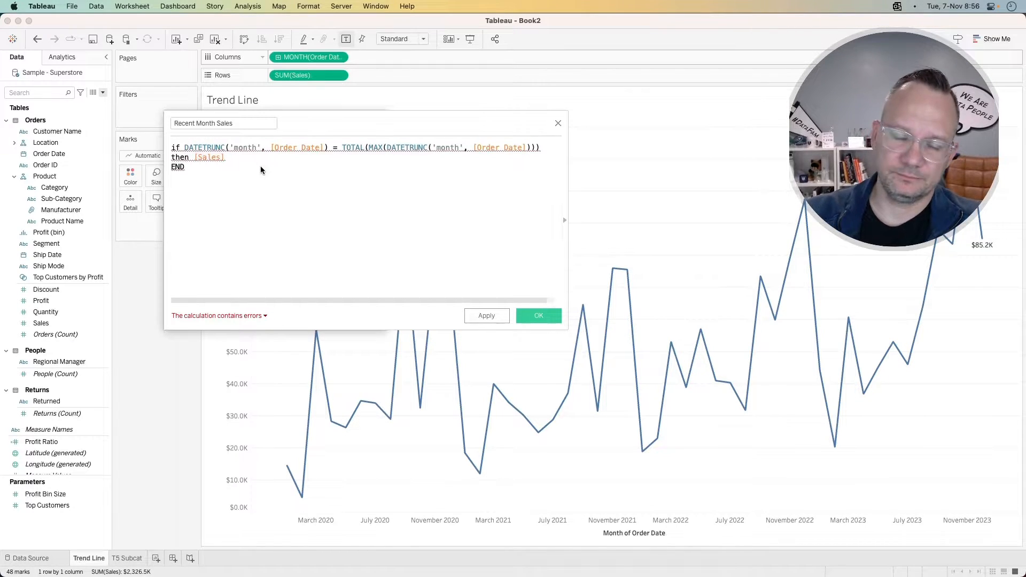
pyautogui.write('attr(')
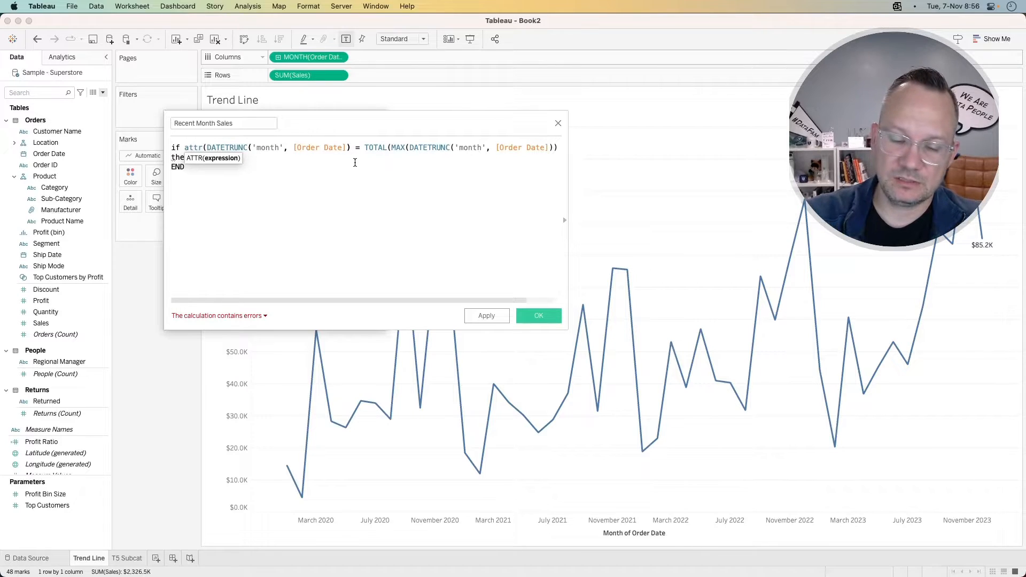
pyautogui.write(')')
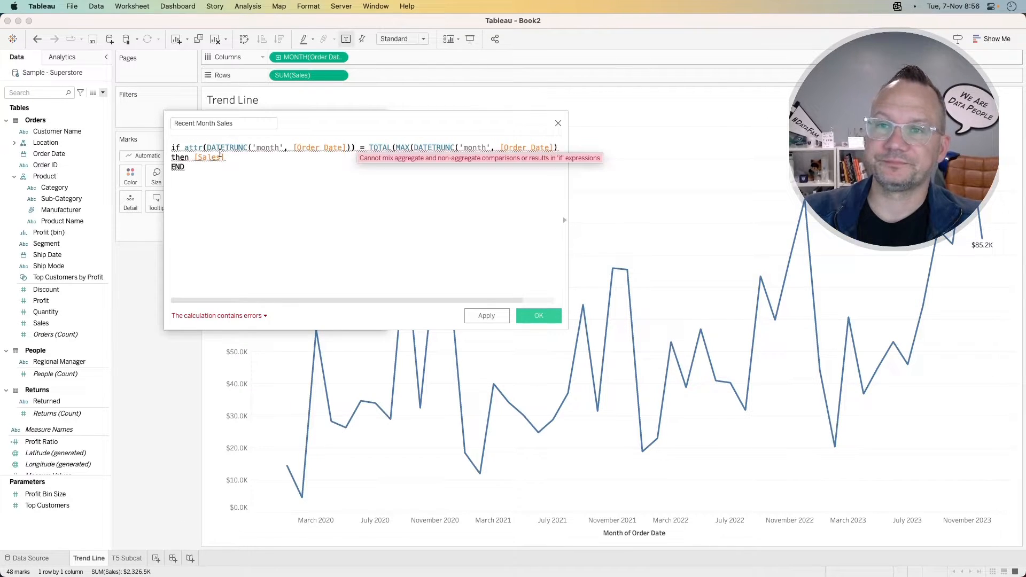
pyautogui.click(194, 157)
pyautogui.write('sum(')
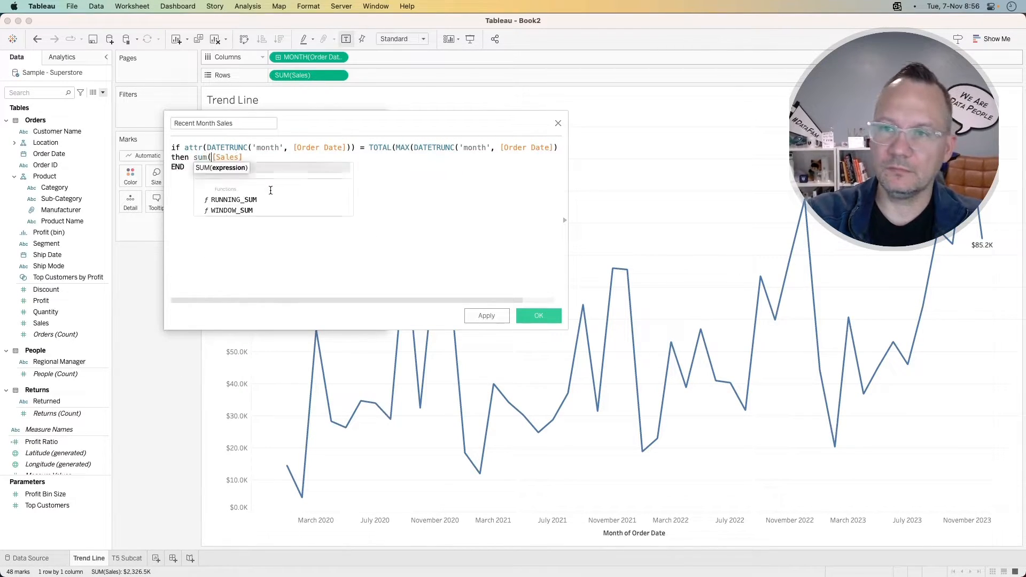
pyautogui.click(253, 158)
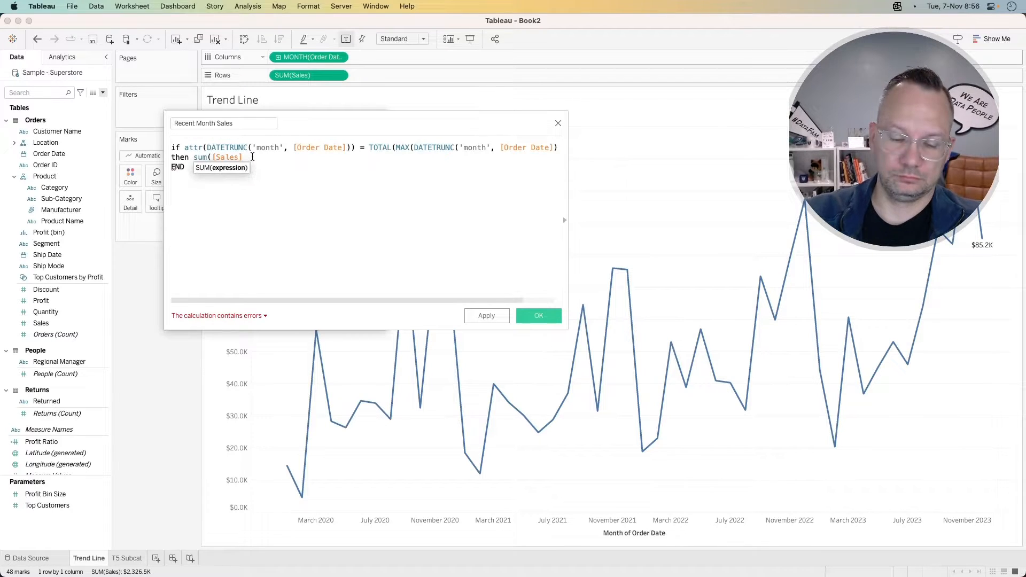
pyautogui.write(')')
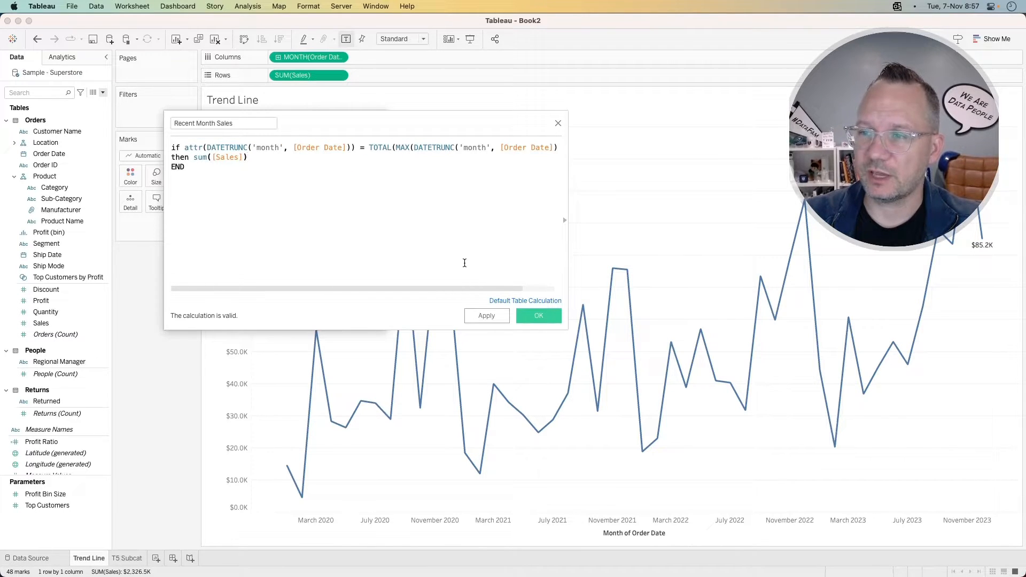
# Apply the Recent Month Sales calculation and add the field to Detail on the Trend Line sheet
pyautogui.click(486, 315)
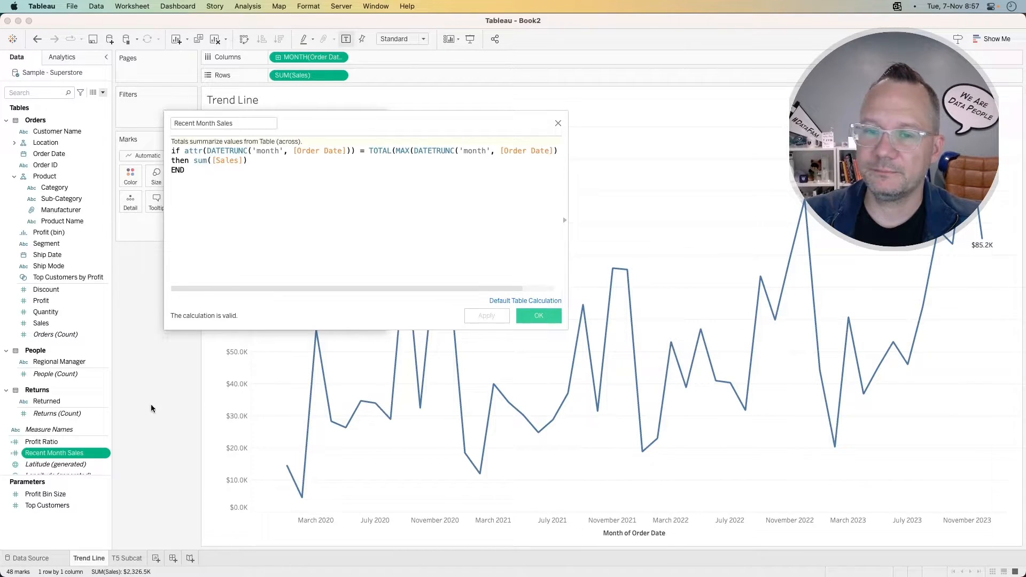
pyautogui.moveTo(362, 121); pyautogui.dragTo(438, 219)
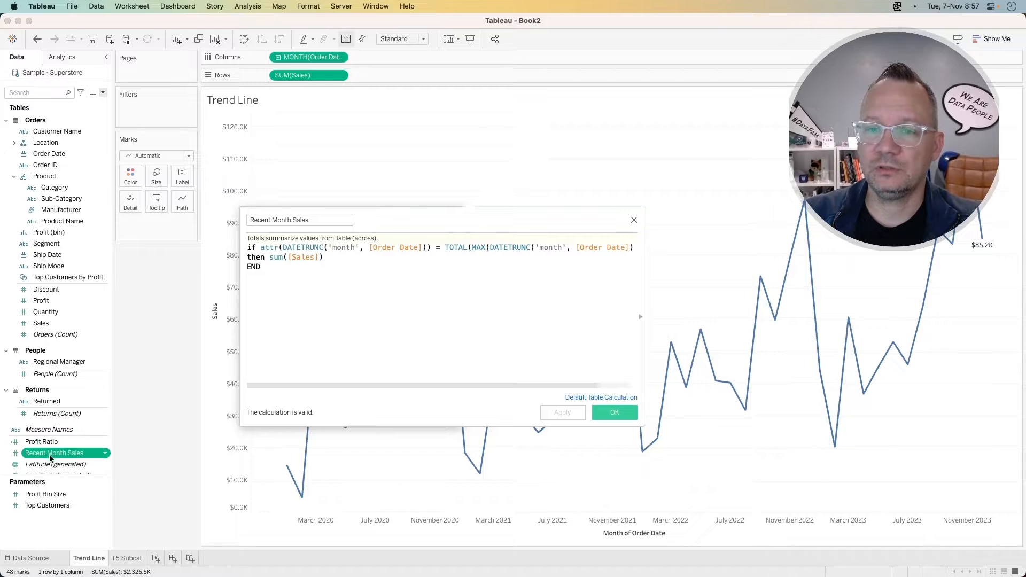
pyautogui.moveTo(86, 453); pyautogui.dragTo(128, 205)
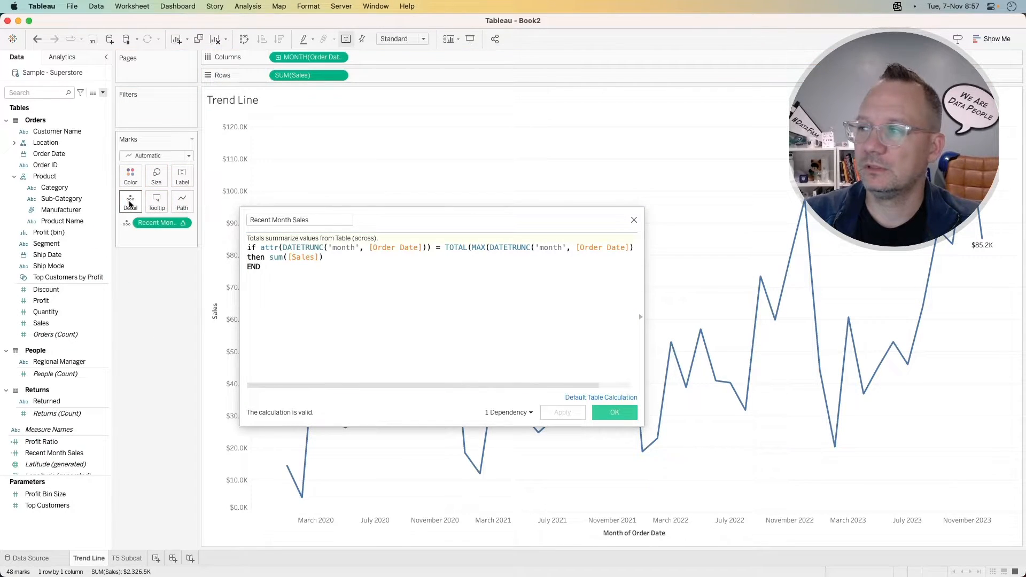
# Replace the Trend Line sheet's title with the AGG(Recent Month Sales) field
pyautogui.doubleClick(301, 92)
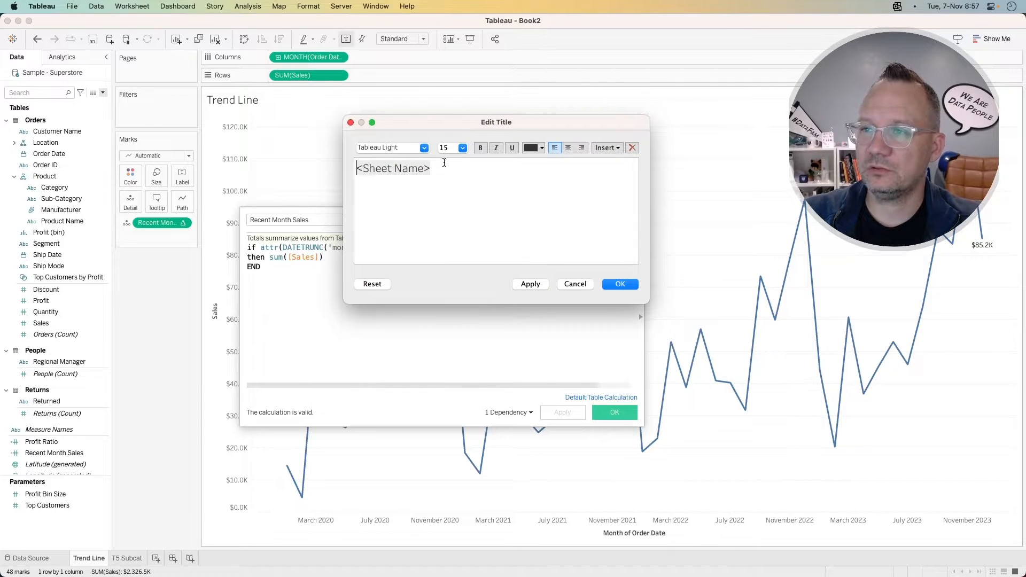
pyautogui.moveTo(444, 168); pyautogui.dragTo(358, 169)
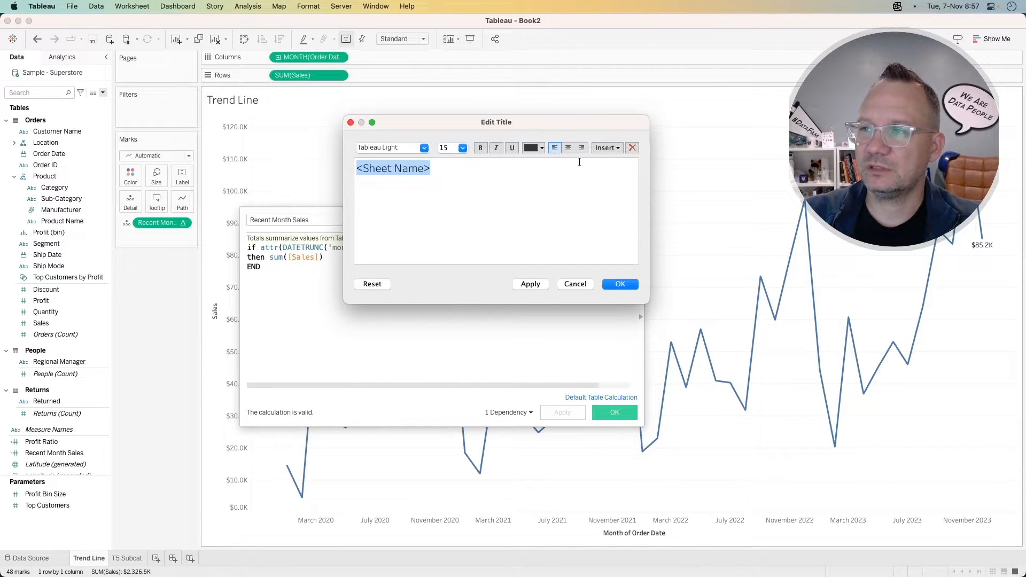
pyautogui.click(609, 147)
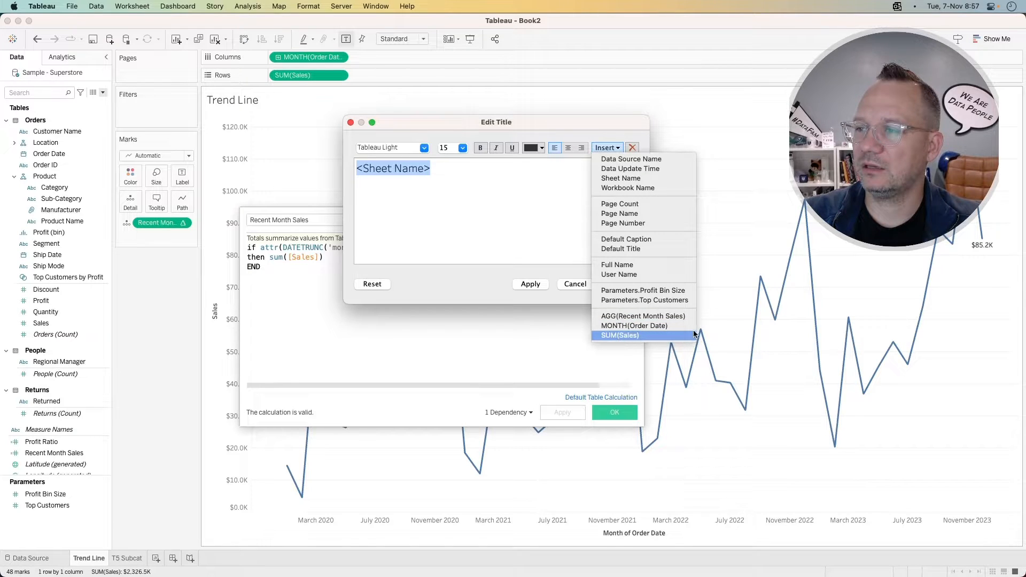
pyautogui.click(634, 315)
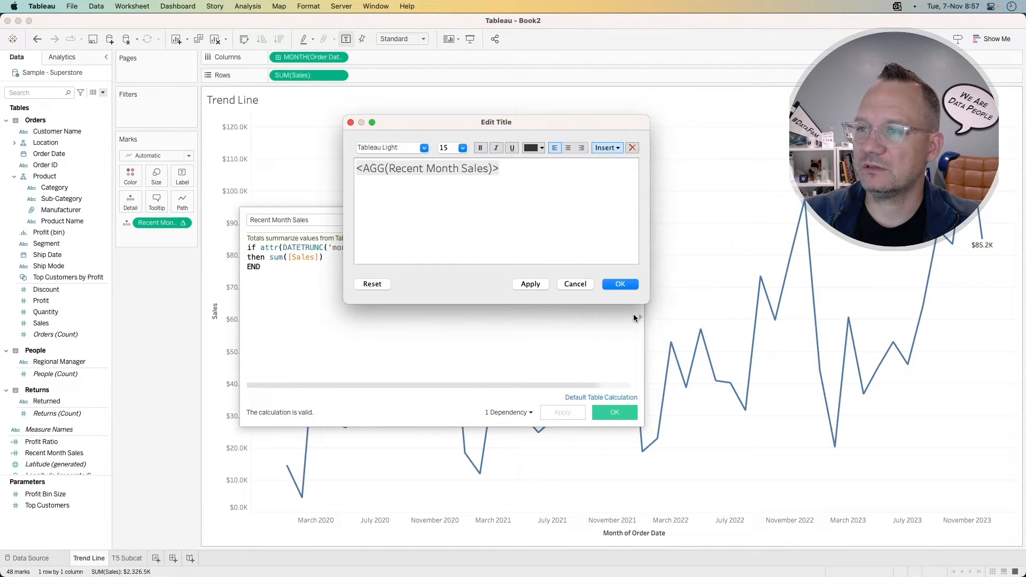
pyautogui.click(531, 284)
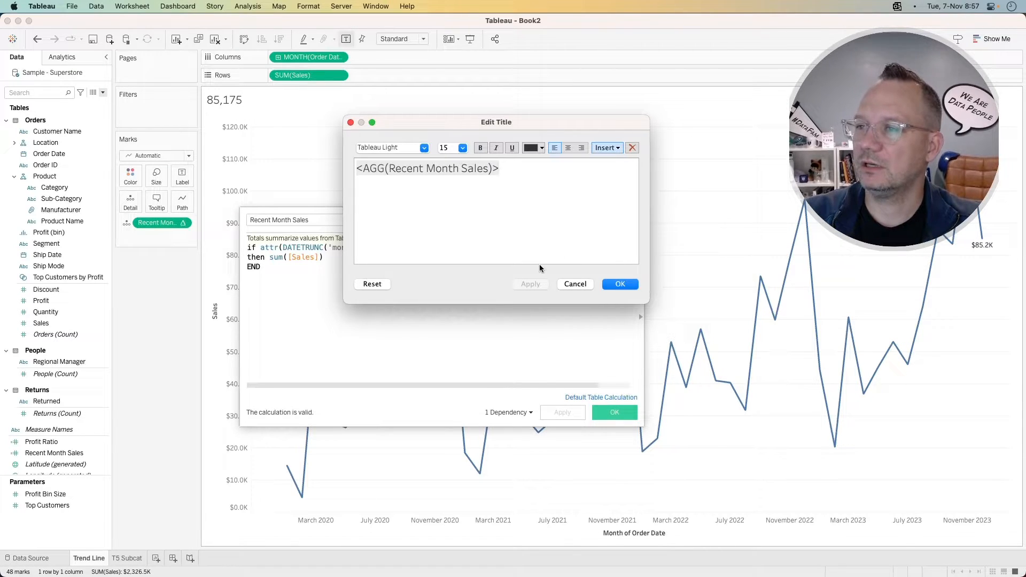
pyautogui.click(619, 285)
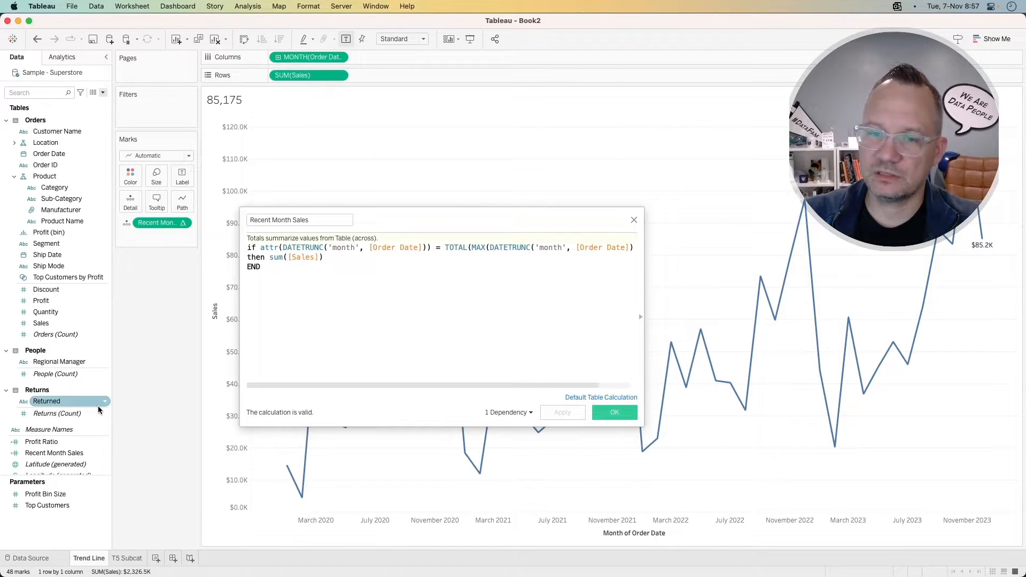
# Set Recent Month Sales' default number format to Currency (Custom) with 1 decimal place in thousands (K), and close the calculation editor
pyautogui.rightClick(45, 452)
pyautogui.moveTo(118, 373)
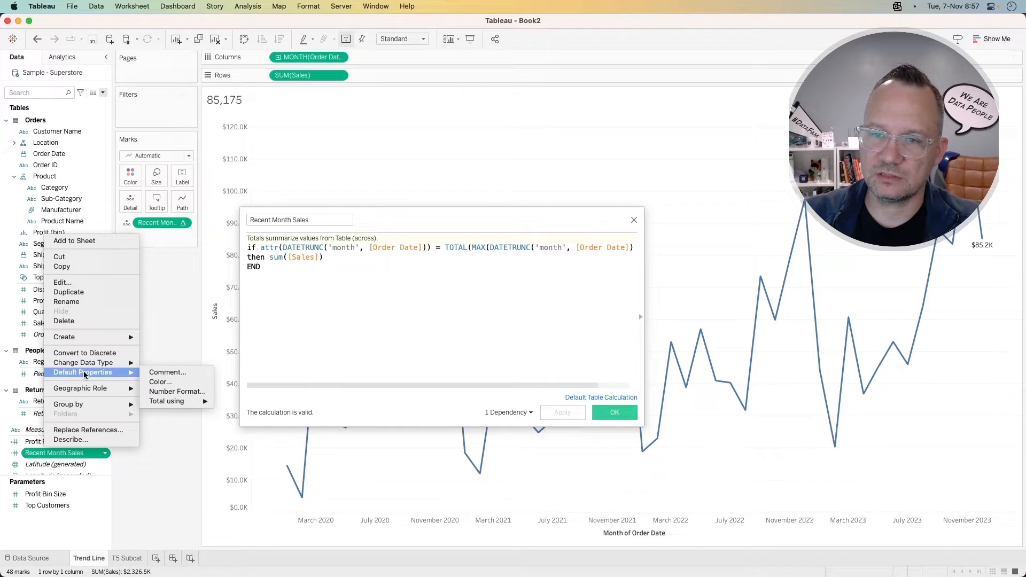
pyautogui.click(179, 392)
pyautogui.click(432, 264)
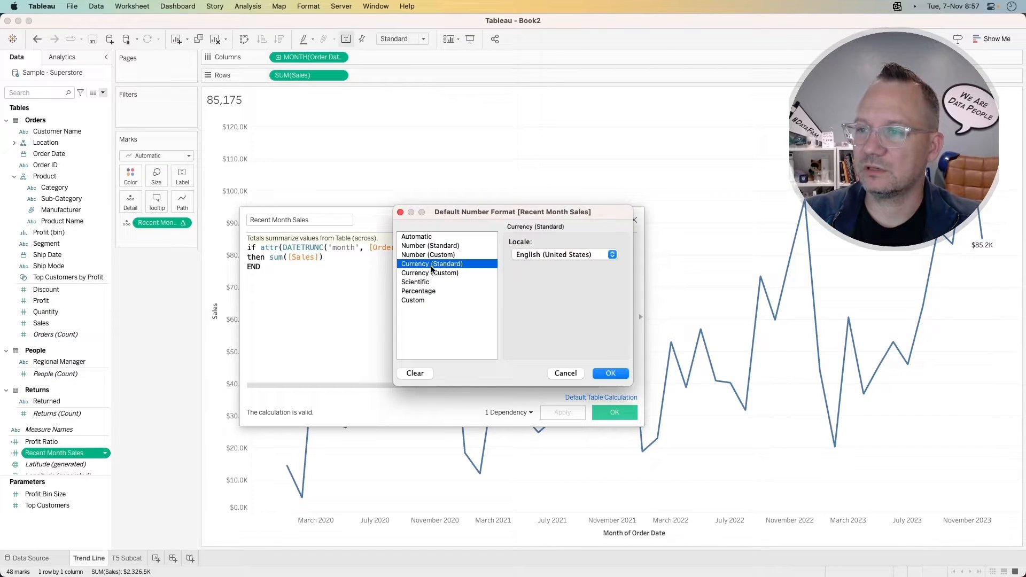
pyautogui.click(433, 273)
pyautogui.click(539, 257)
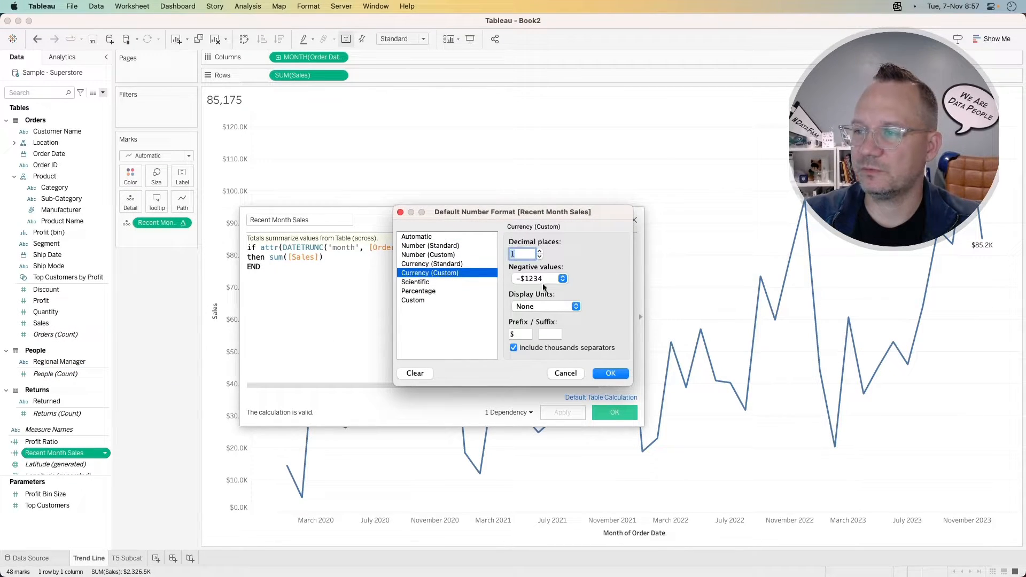
pyautogui.click(541, 307)
pyautogui.click(538, 316)
pyautogui.click(609, 373)
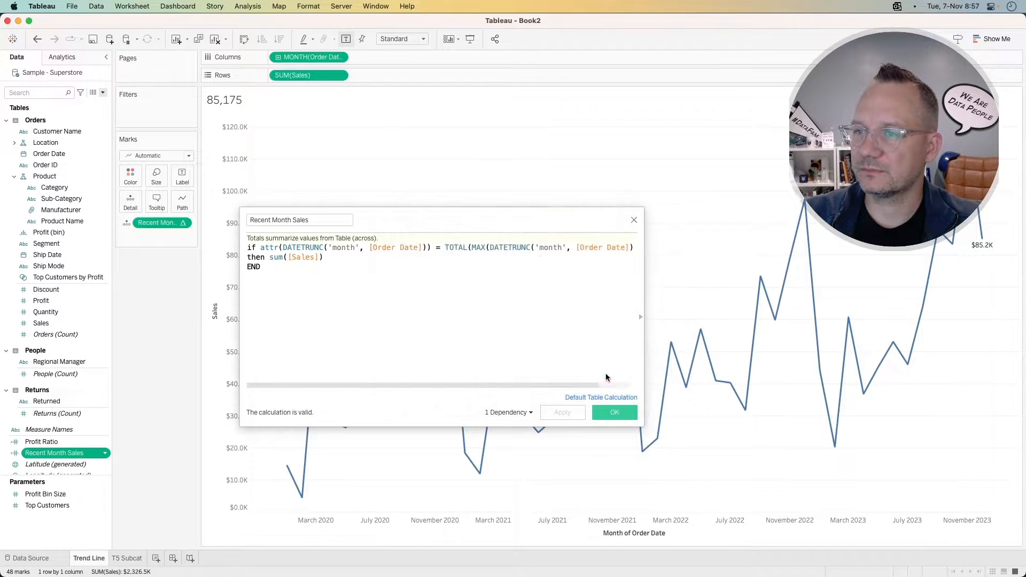
pyautogui.click(614, 413)
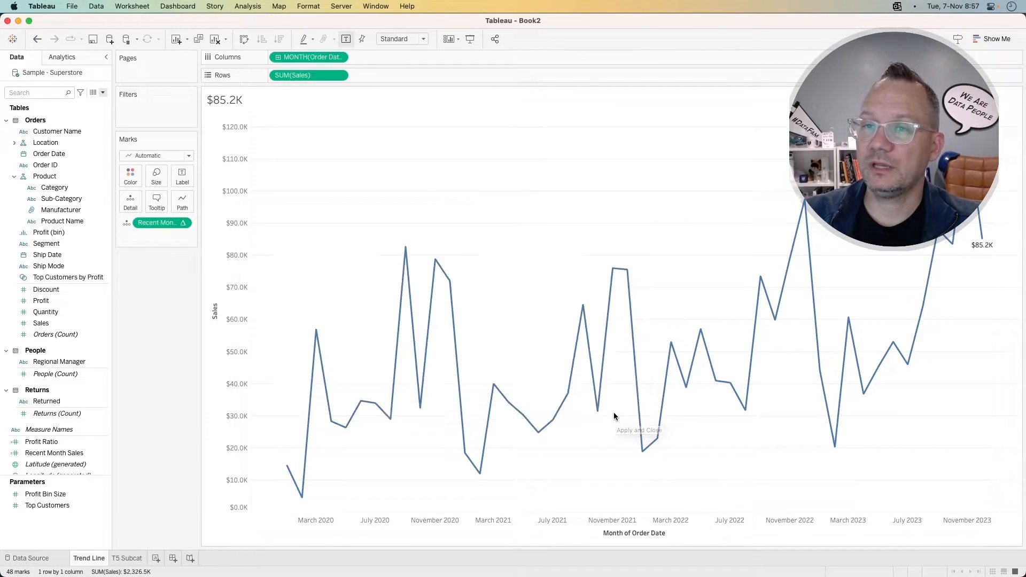
# Duplicate the Recent Month Sales calculation
pyautogui.click(103, 92)
pyautogui.click(140, 364)
pyautogui.click(58, 456)
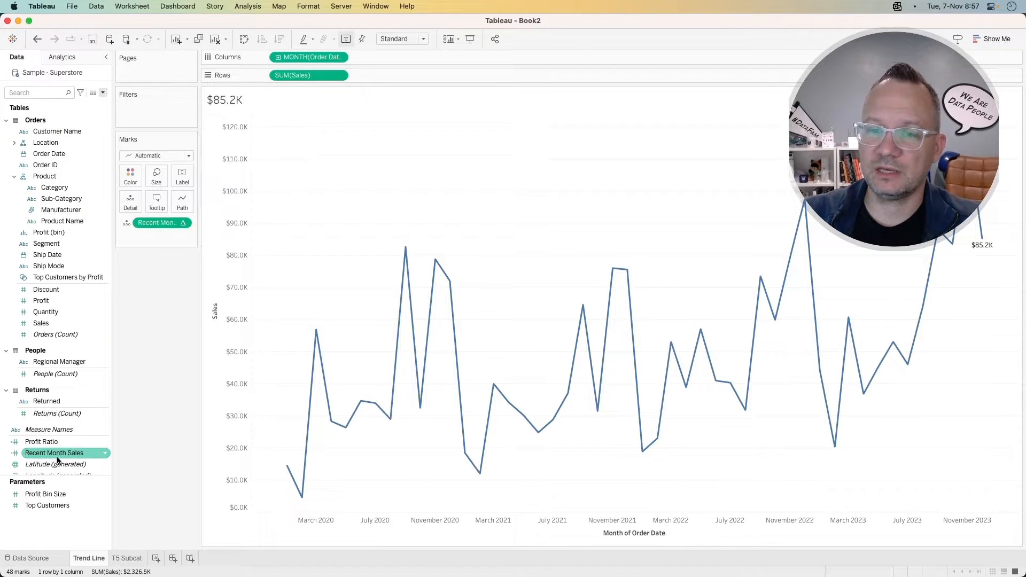
pyautogui.rightClick(57, 456)
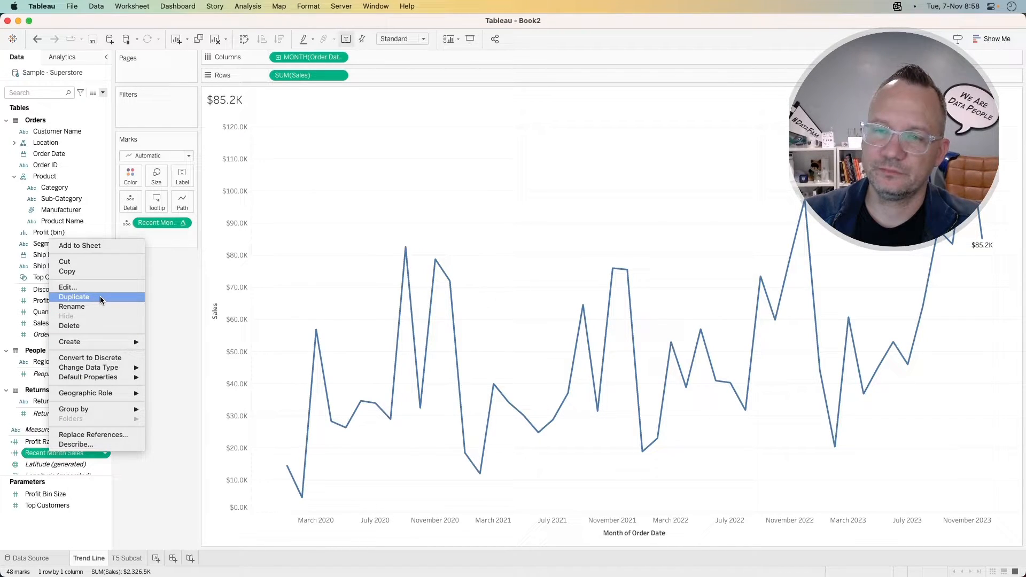
pyautogui.click(101, 296)
# Edit the Recent Month Sales copy to return attr(DATETRUNC('month', [Order Date])) instead of sum([Sales]), and save it
pyautogui.rightClick(68, 465)
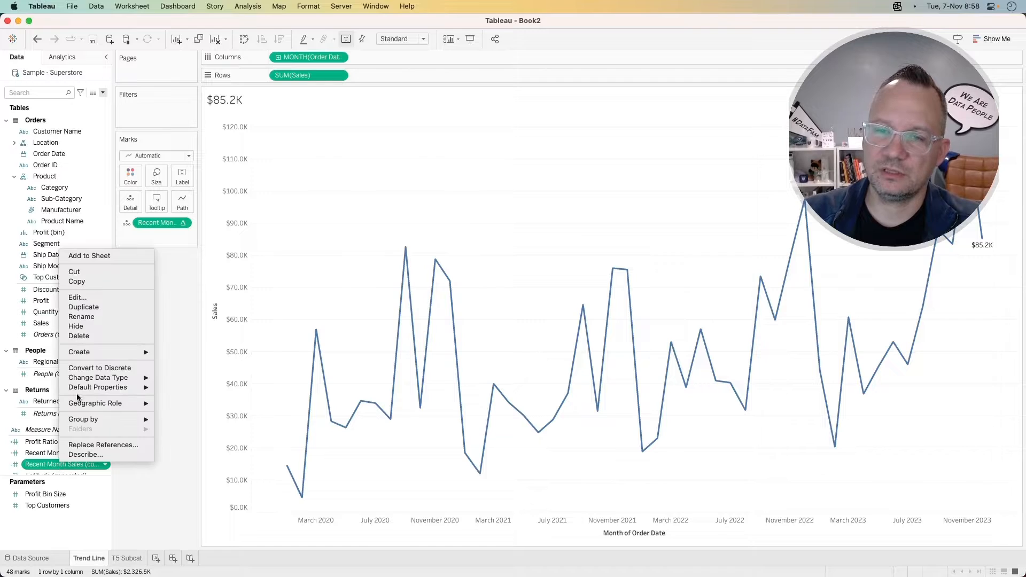
pyautogui.click(94, 297)
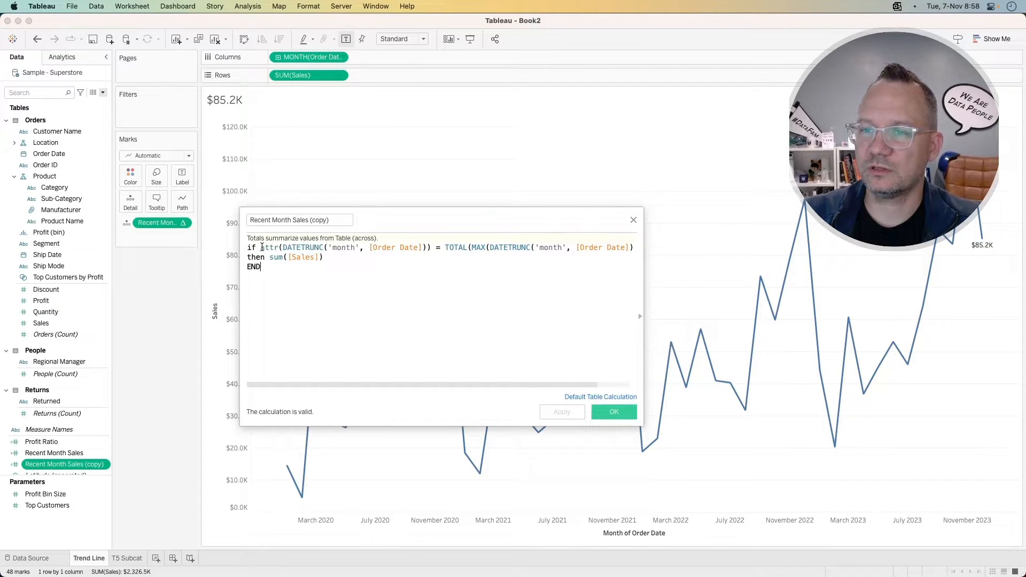
pyautogui.moveTo(260, 248); pyautogui.dragTo(431, 249)
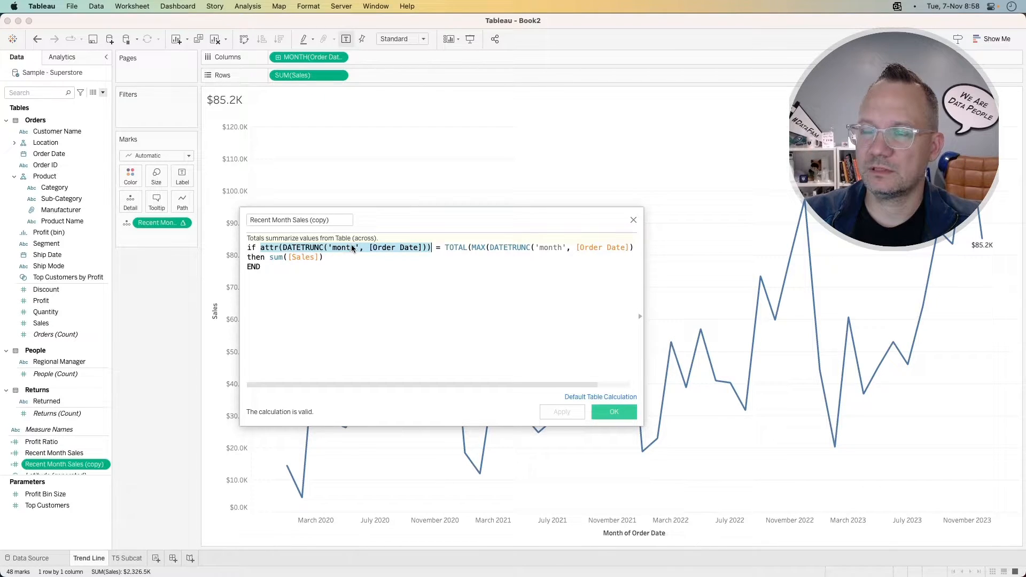
pyautogui.moveTo(352, 249); pyautogui.dragTo(295, 268)
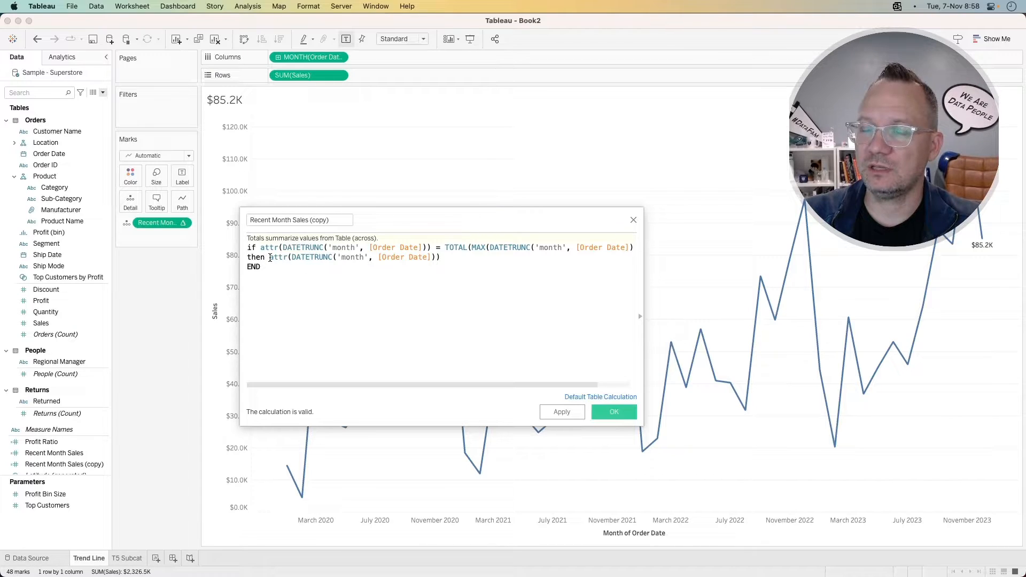
pyautogui.moveTo(269, 257); pyautogui.dragTo(440, 258)
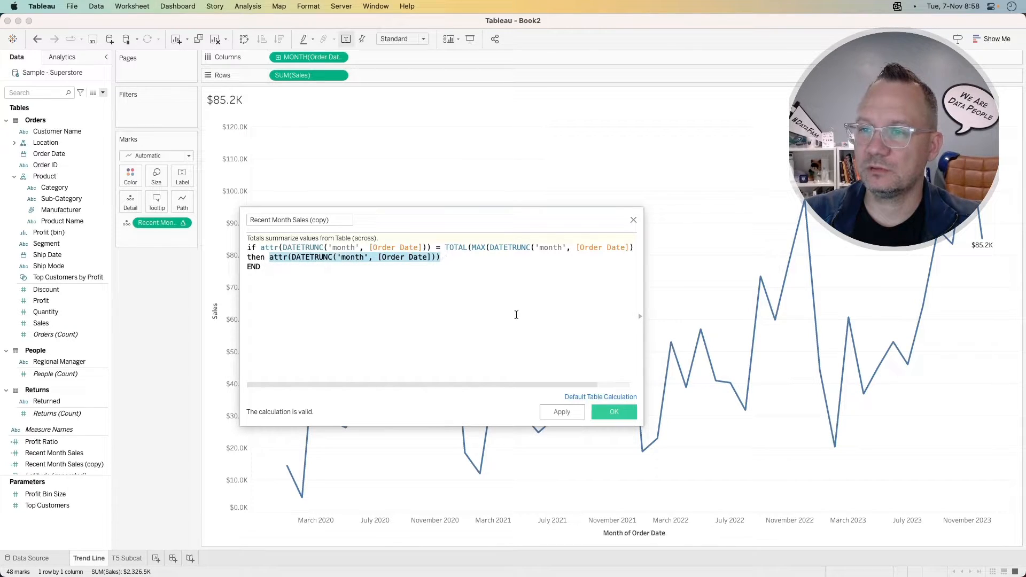
pyautogui.click(465, 341)
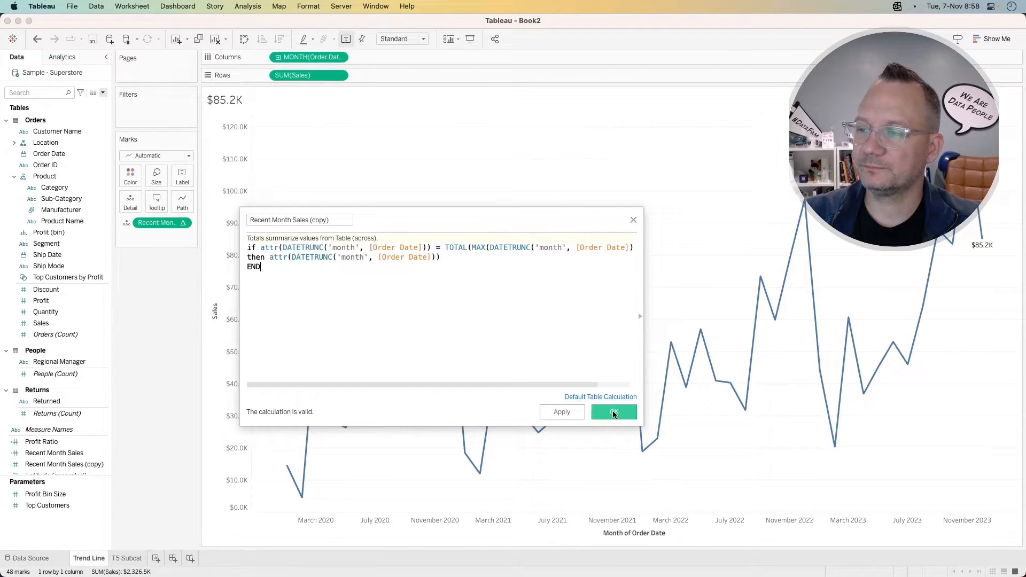
pyautogui.click(613, 412)
# Change the data type of Recent Month Sales (copy) to Date and add the field to Detail on the Trend Line sheet
pyautogui.click(30, 465)
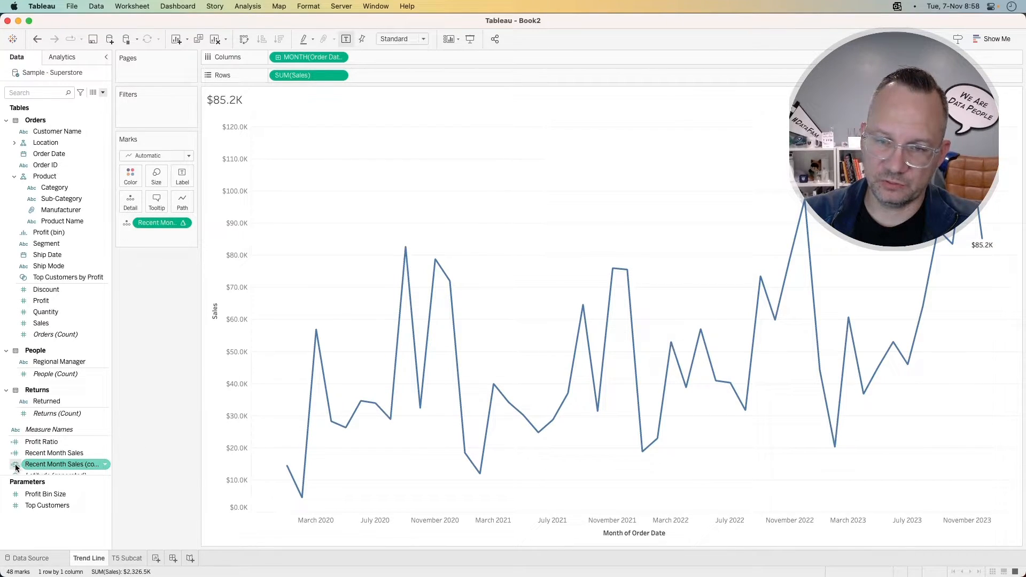
pyautogui.click(16, 465)
pyautogui.click(26, 506)
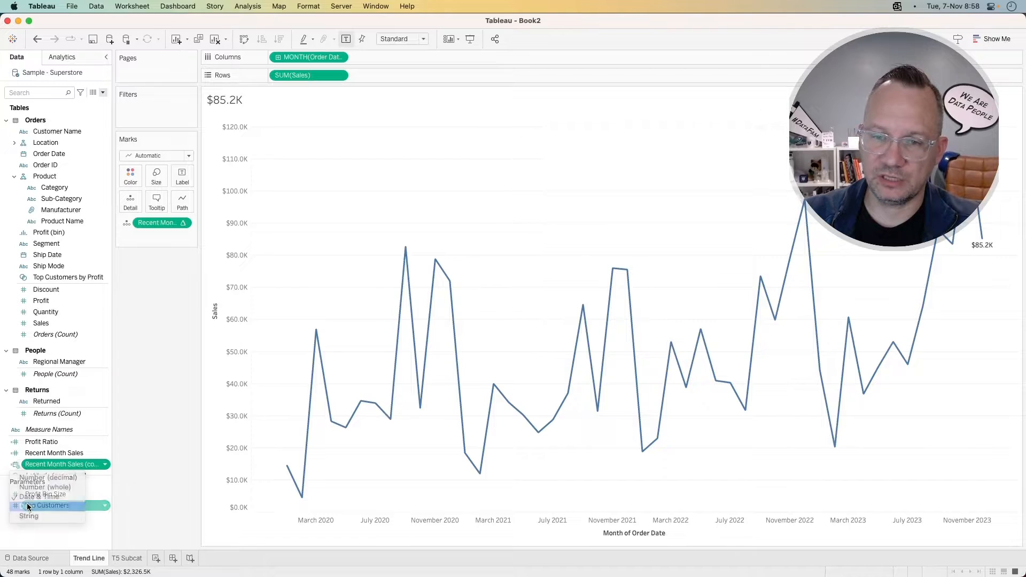
pyautogui.moveTo(53, 467); pyautogui.dragTo(130, 204)
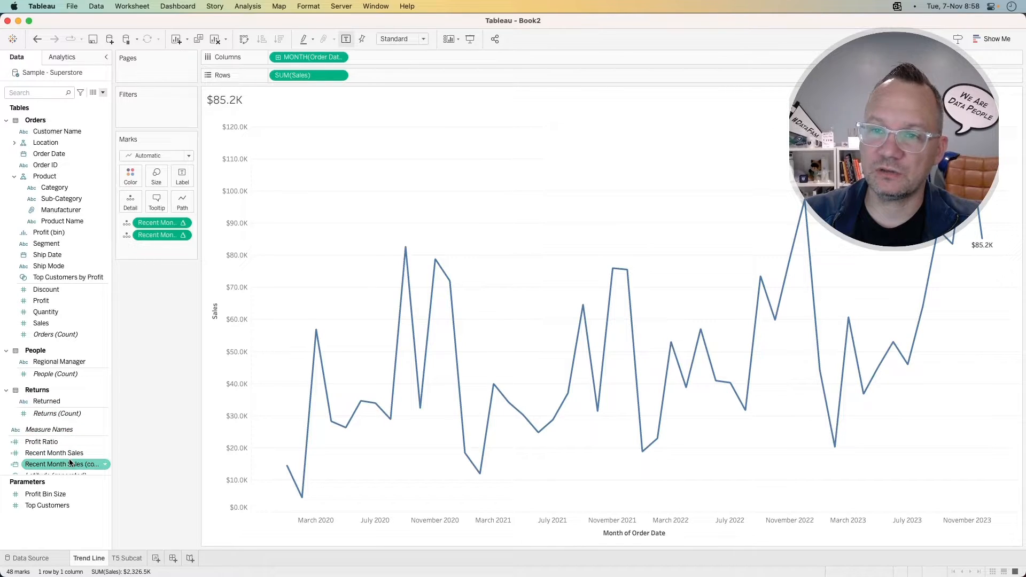
# Check the table calculation settings of the Recent Month Sales (copy) field on Detail
pyautogui.click(182, 235)
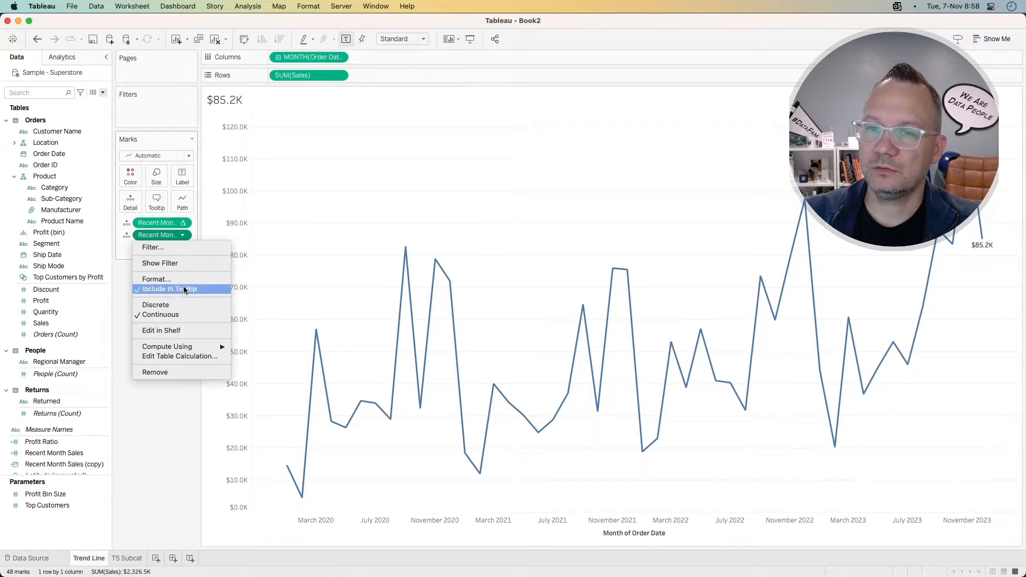
pyautogui.click(179, 356)
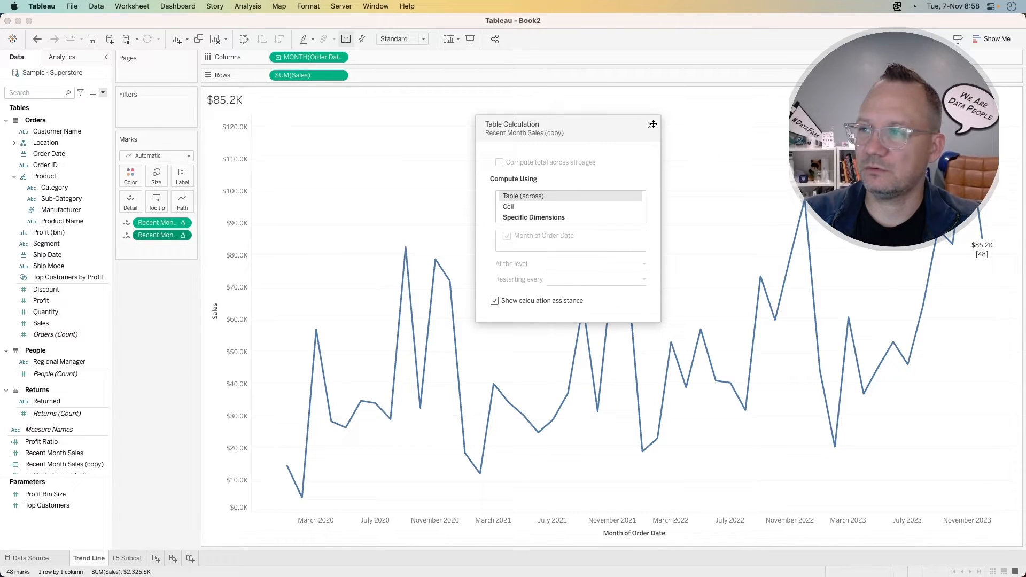
pyautogui.click(652, 124)
pyautogui.click(183, 235)
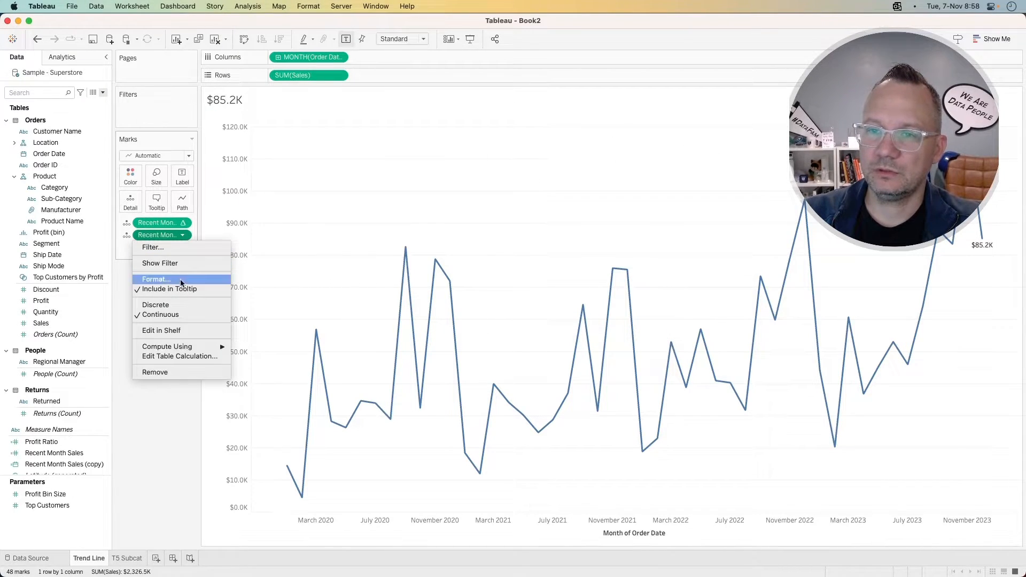
pyautogui.click(119, 260)
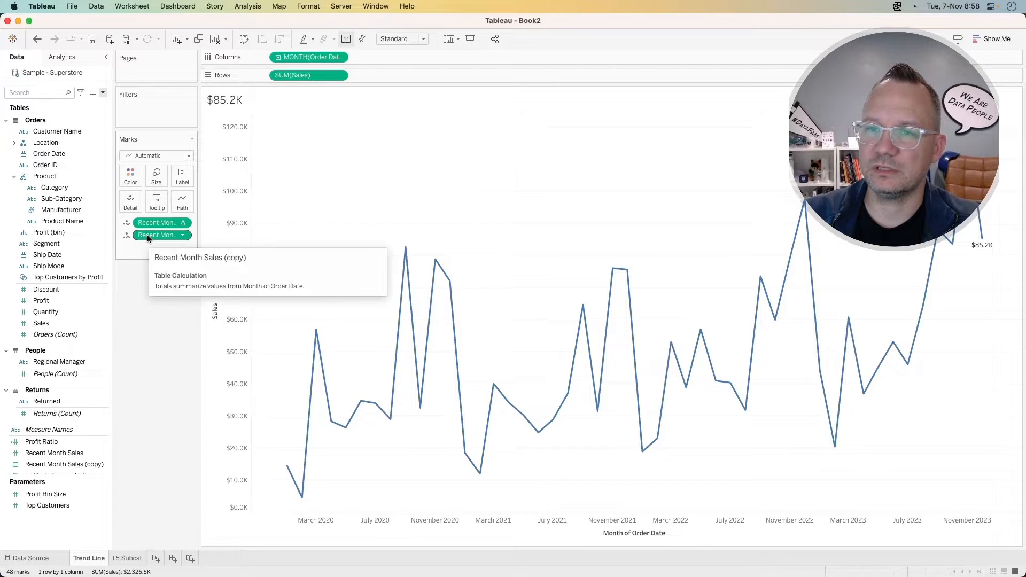
# Insert the AGG(Recent Month Sales (copy)) field and a space before AGG(Recent Month Sales) in the Trend Line title
pyautogui.doubleClick(254, 102)
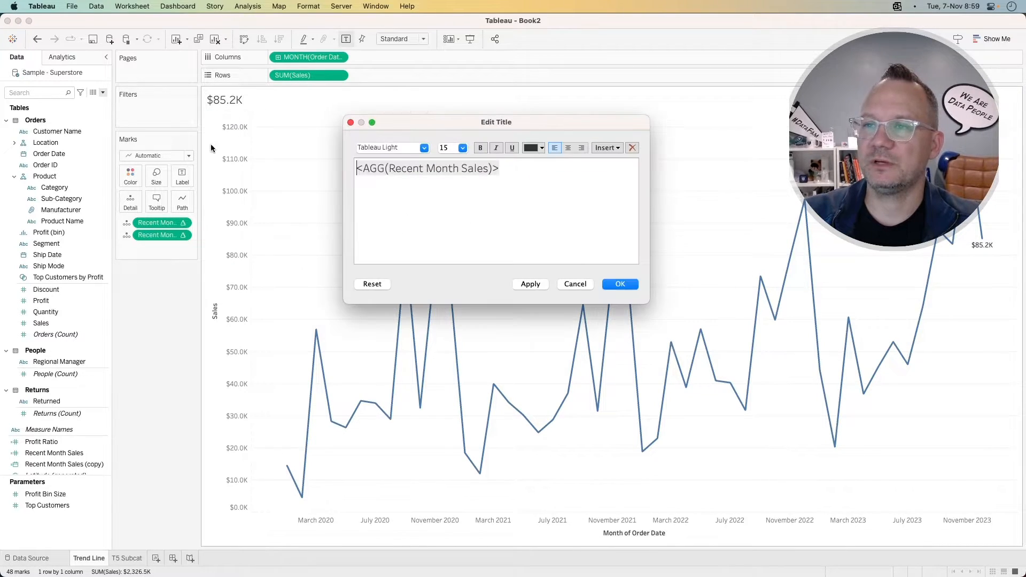
pyautogui.click(610, 147)
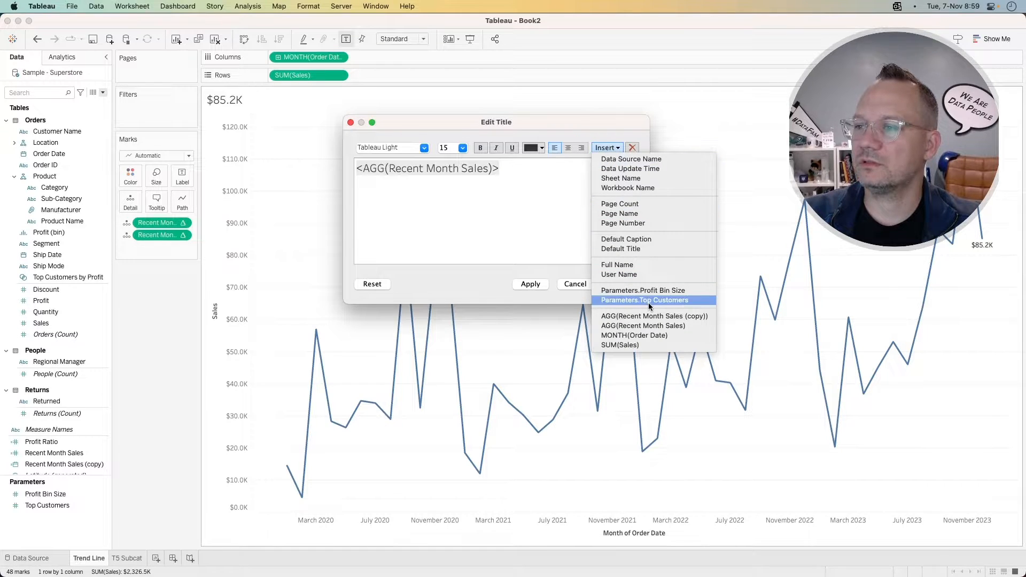
pyautogui.click(684, 317)
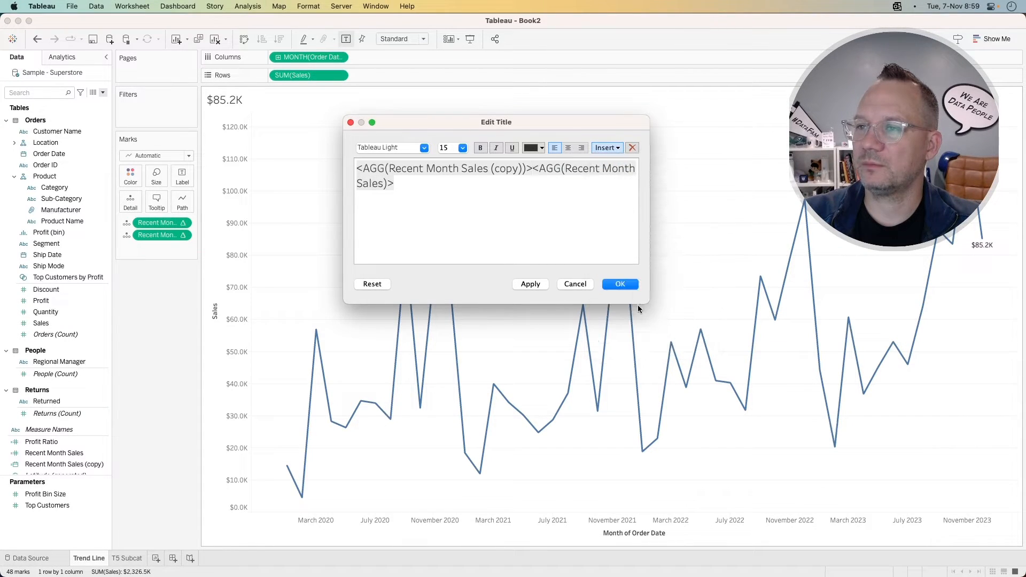
pyautogui.click(530, 285)
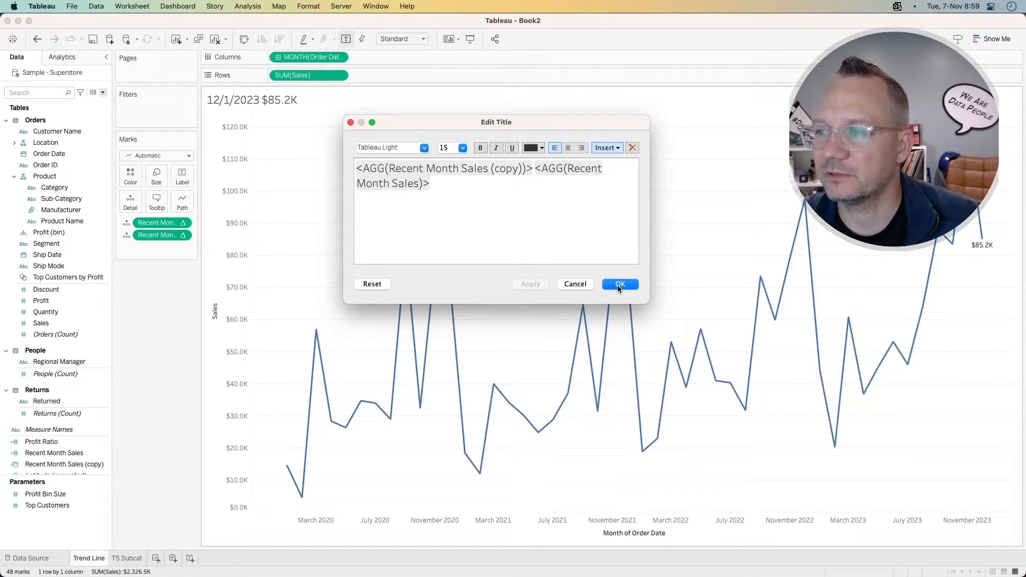
pyautogui.click(619, 284)
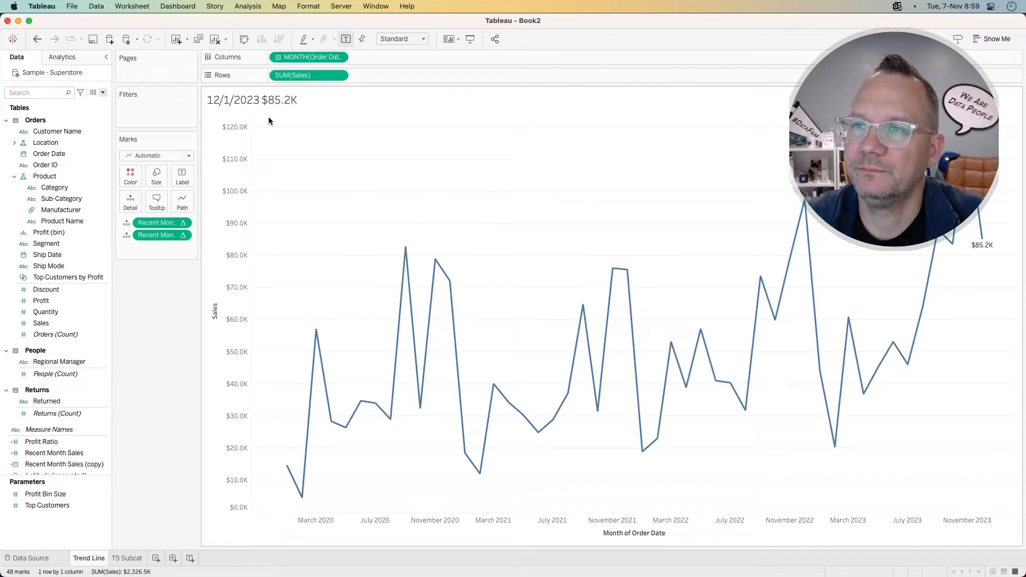
# Rename the Recent Month Sales (copy) calculation as "Recent Month title"
pyautogui.rightClick(53, 465)
pyautogui.click(92, 313)
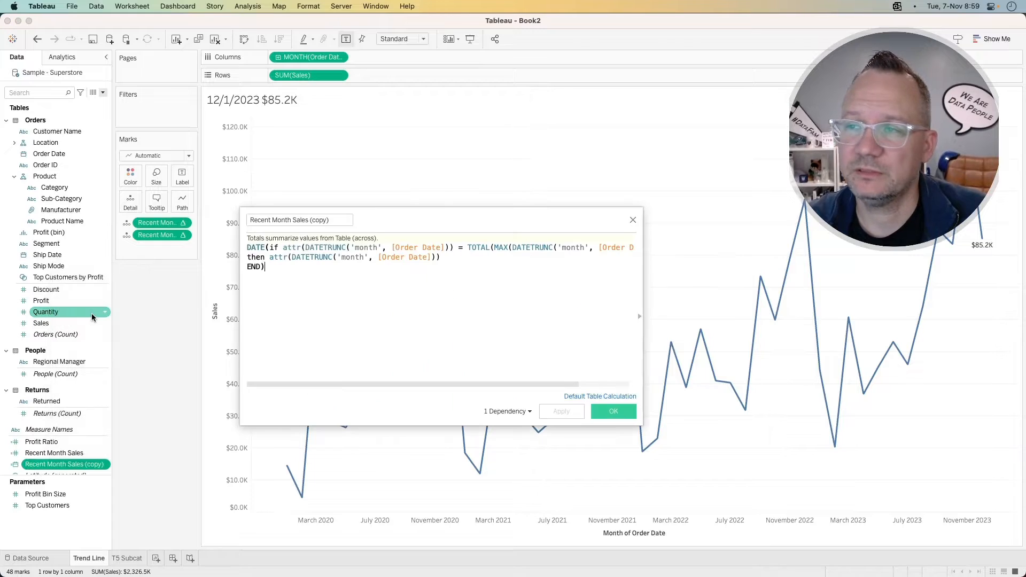
pyautogui.click(299, 221)
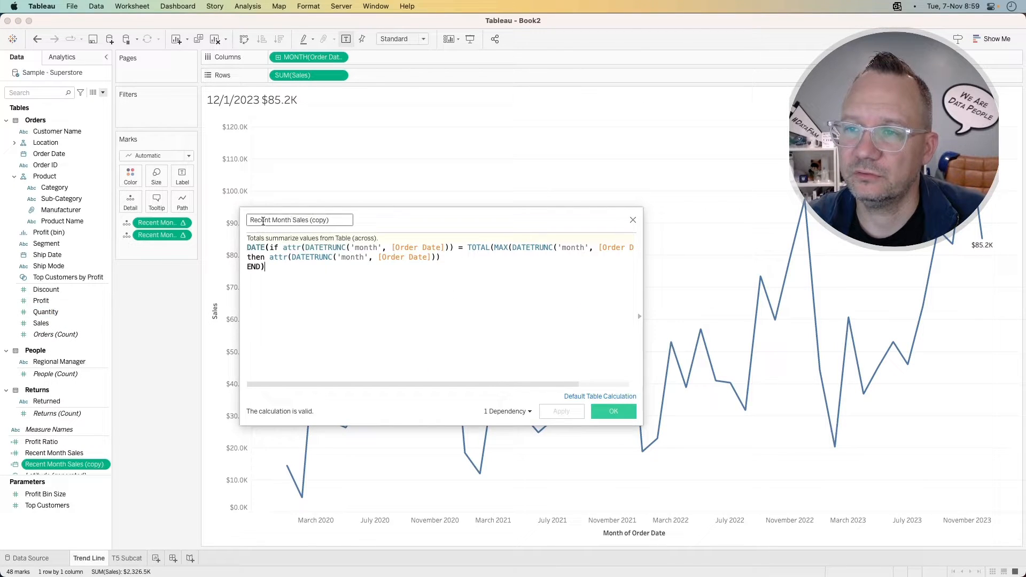
pyautogui.moveTo(292, 220); pyautogui.dragTo(350, 215)
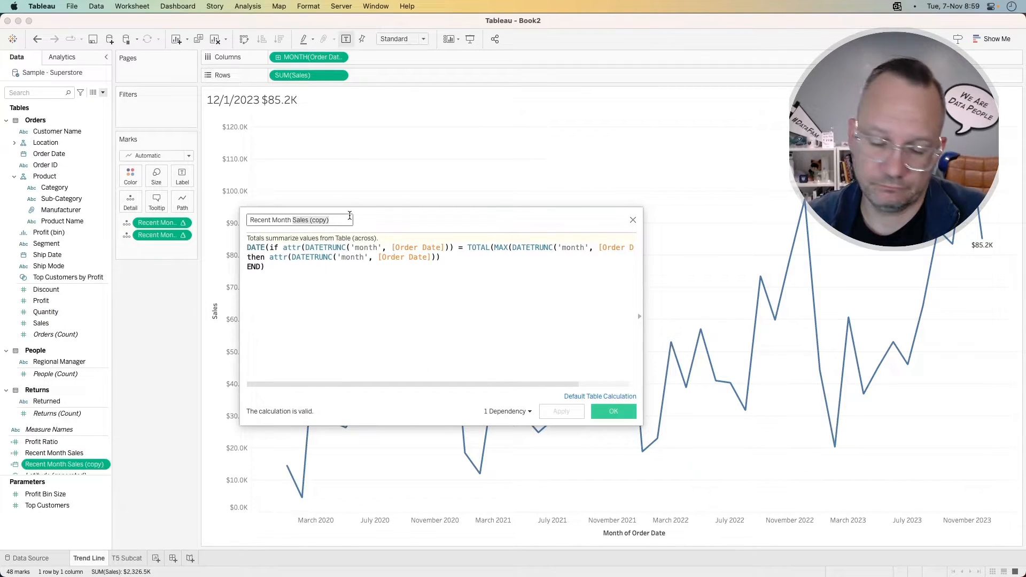
pyautogui.press('BackSpace')
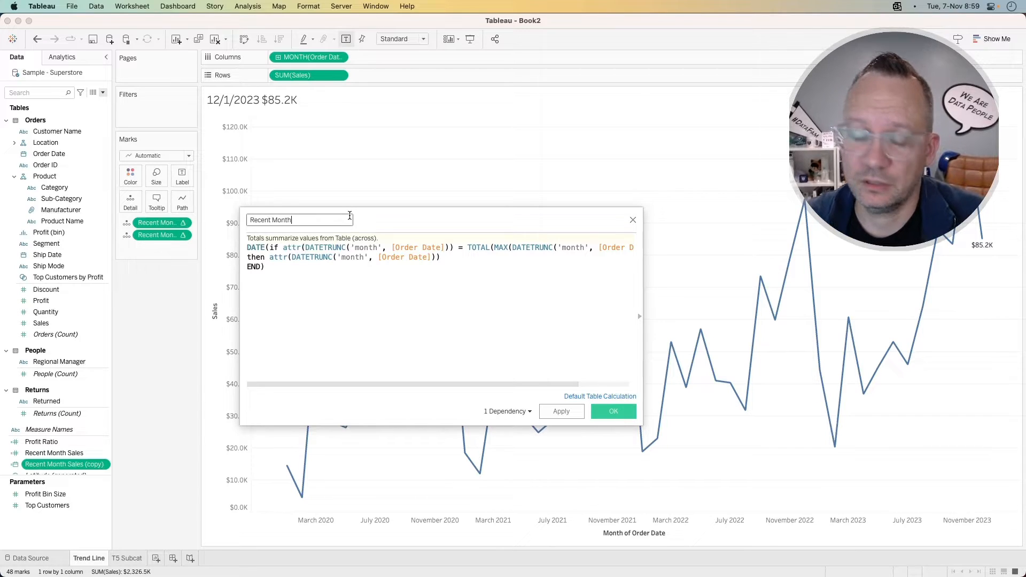
pyautogui.write('title')
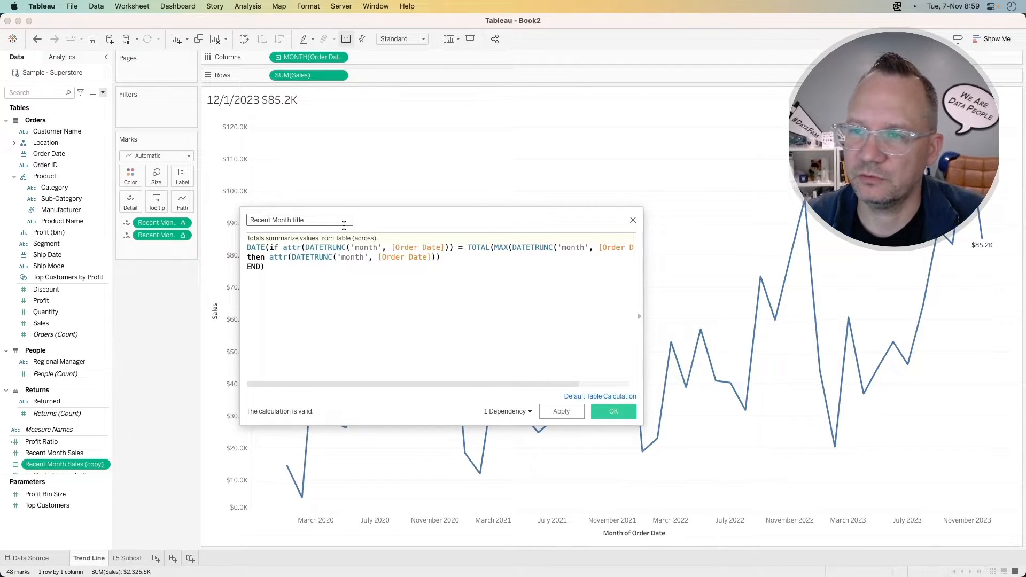
pyautogui.click(608, 411)
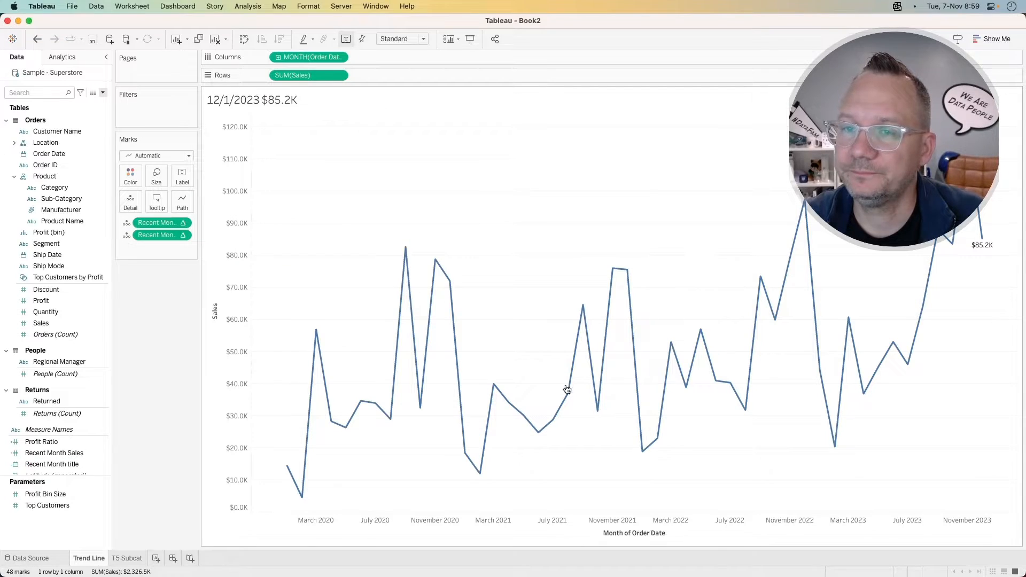
# Set the default date format of Recent Month title to the custom format mmmm yyyy
pyautogui.rightClick(58, 463)
pyautogui.moveTo(107, 399)
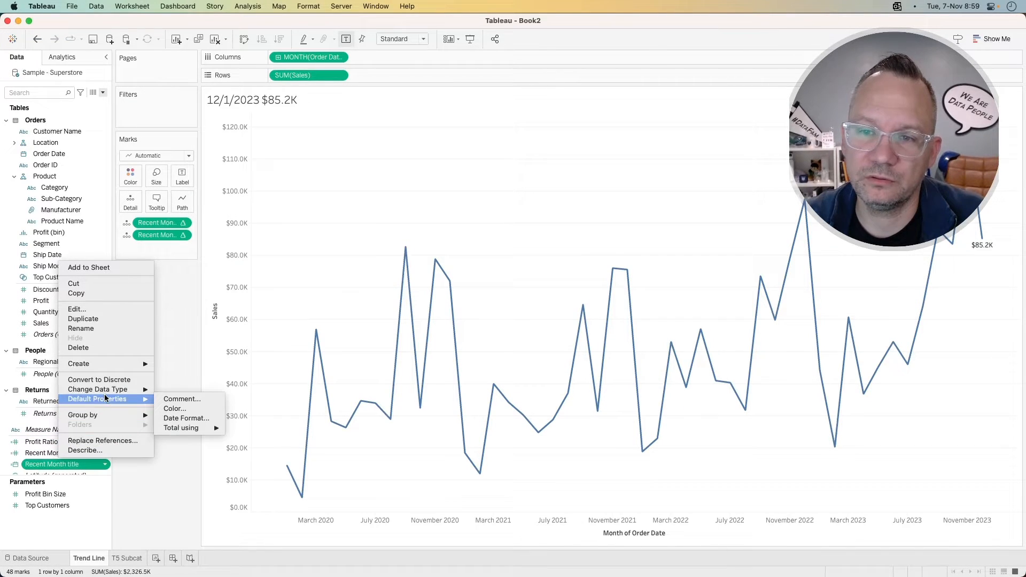
pyautogui.click(187, 418)
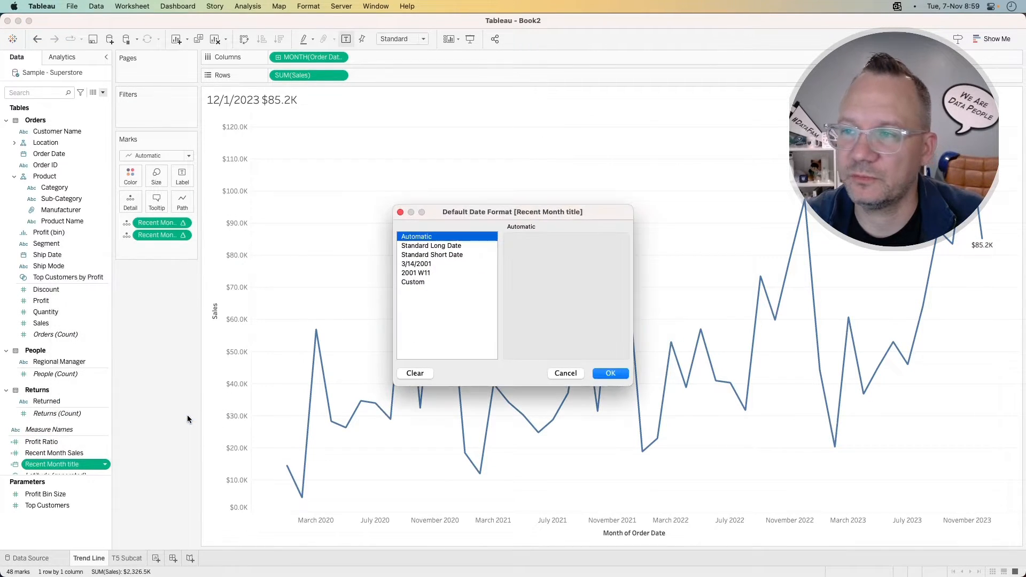
pyautogui.click(415, 283)
pyautogui.click(532, 255)
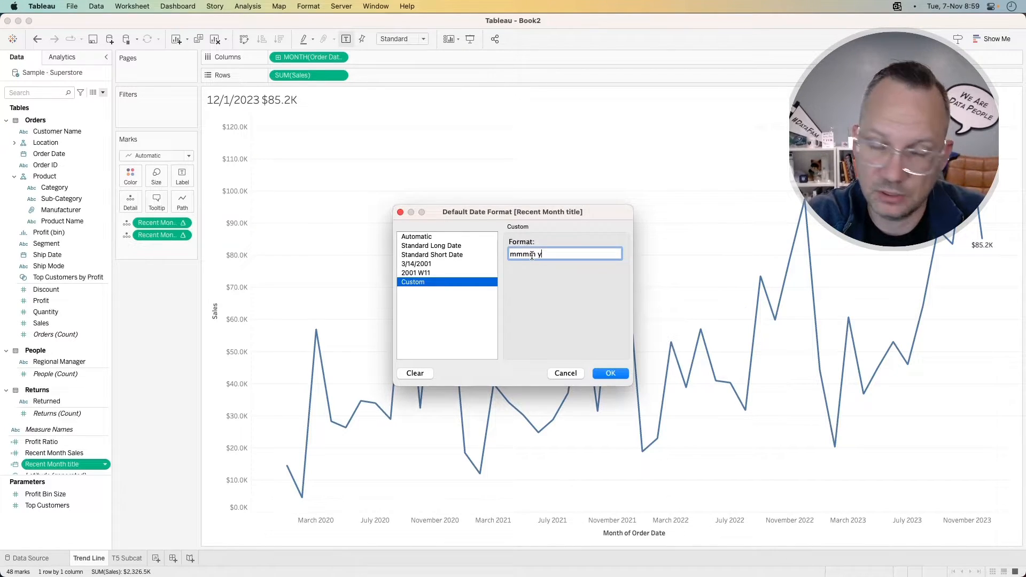
pyautogui.press('Return')
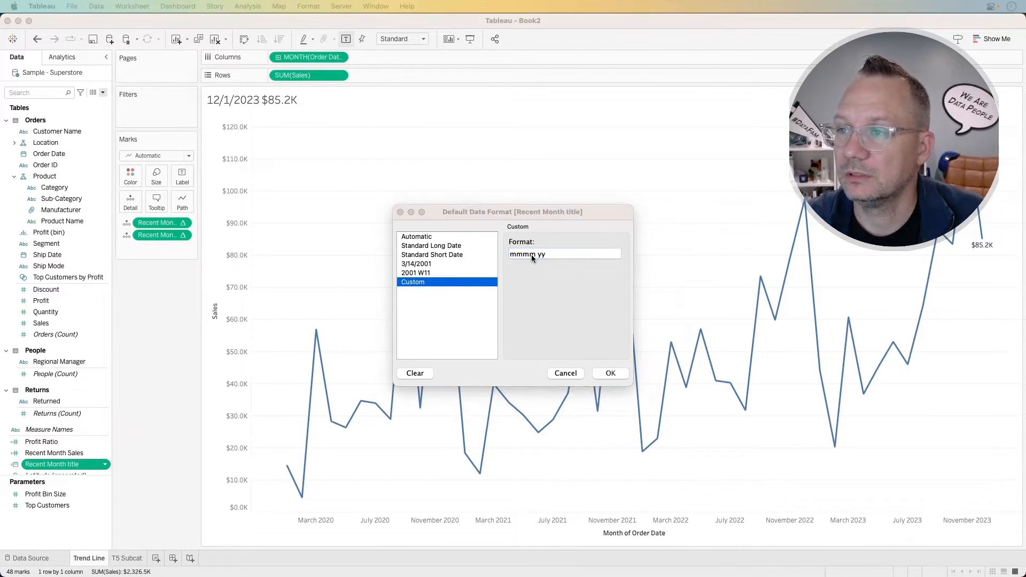
pyautogui.click(532, 258)
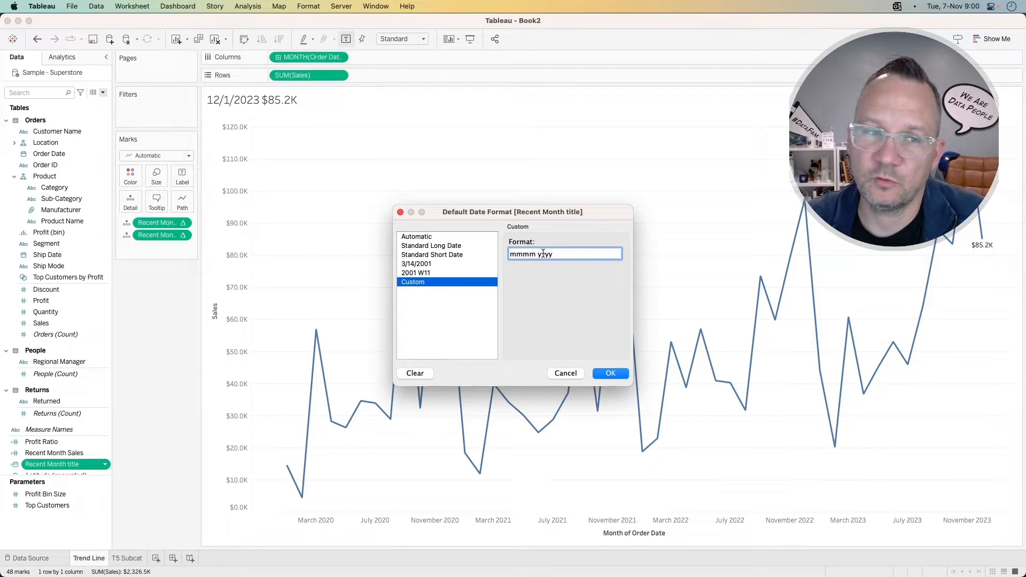
pyautogui.click(613, 373)
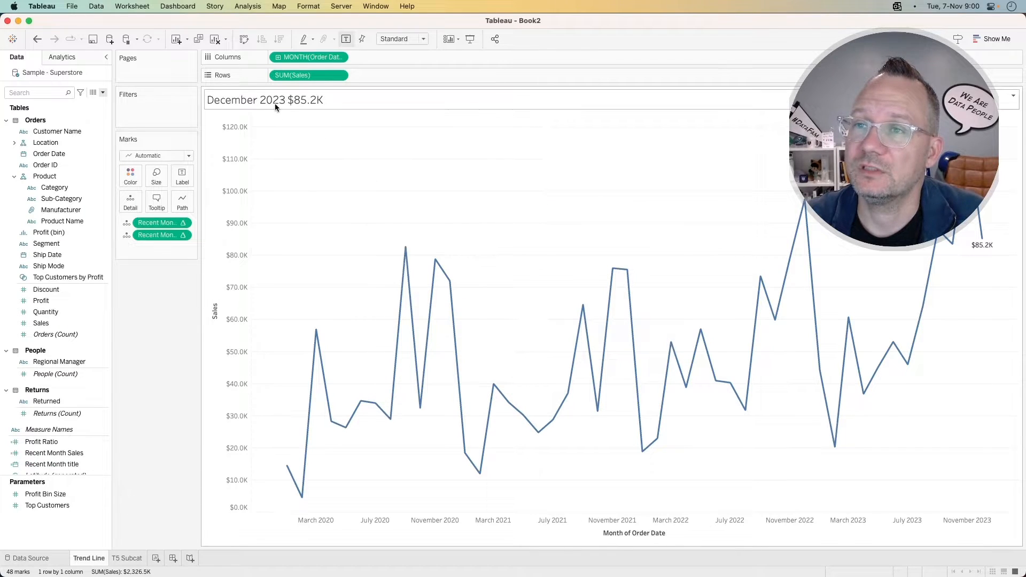
# Add "Sales in" before the AGG(Recent Month title) field and "were" before AGG(Recent Month Sales) in the Trend Line title
pyautogui.doubleClick(336, 105)
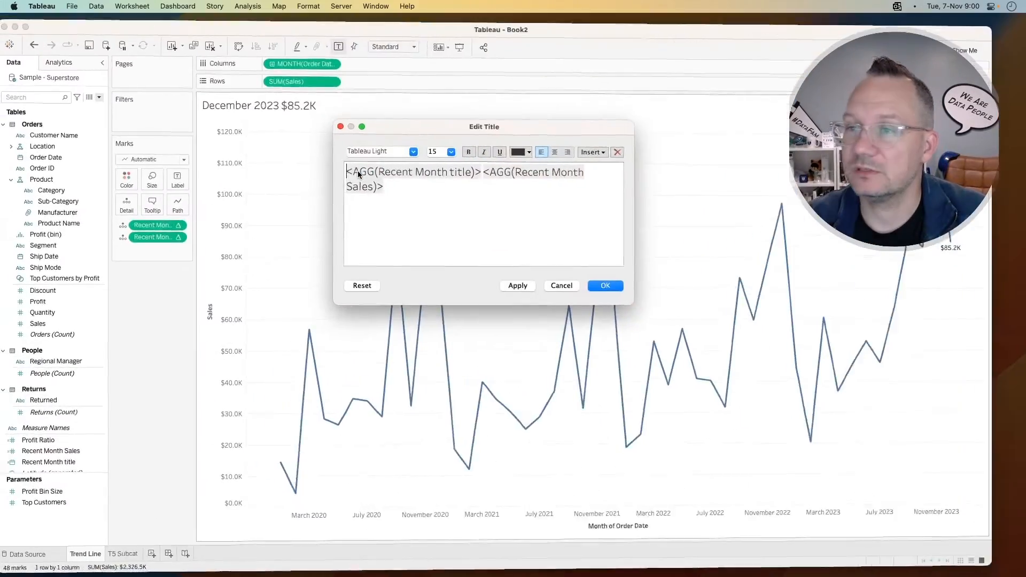
pyautogui.write('Sales in <AGG(Recent Month title)> <AGG(Recent Month Sales)>')
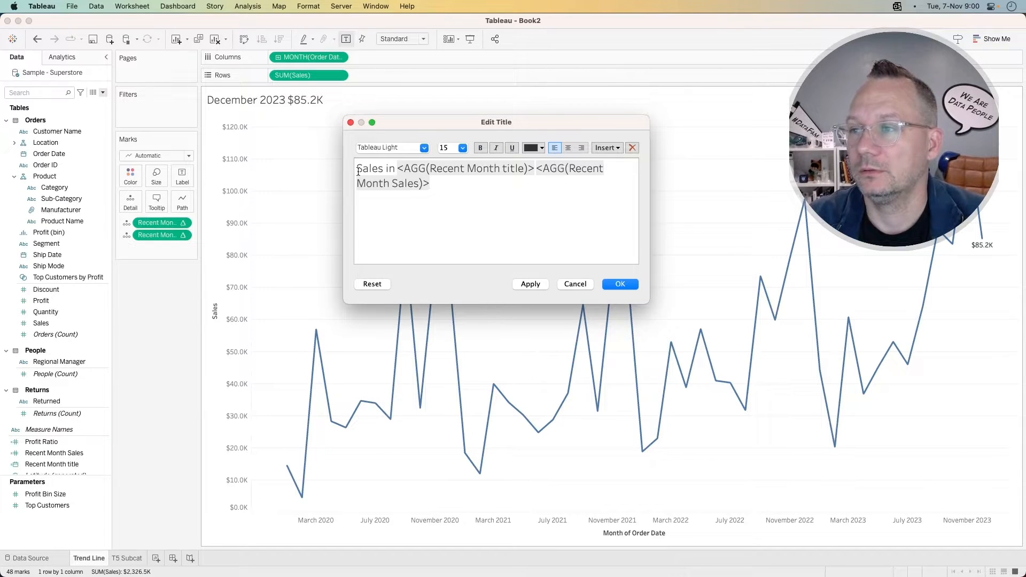
pyautogui.write('wer')
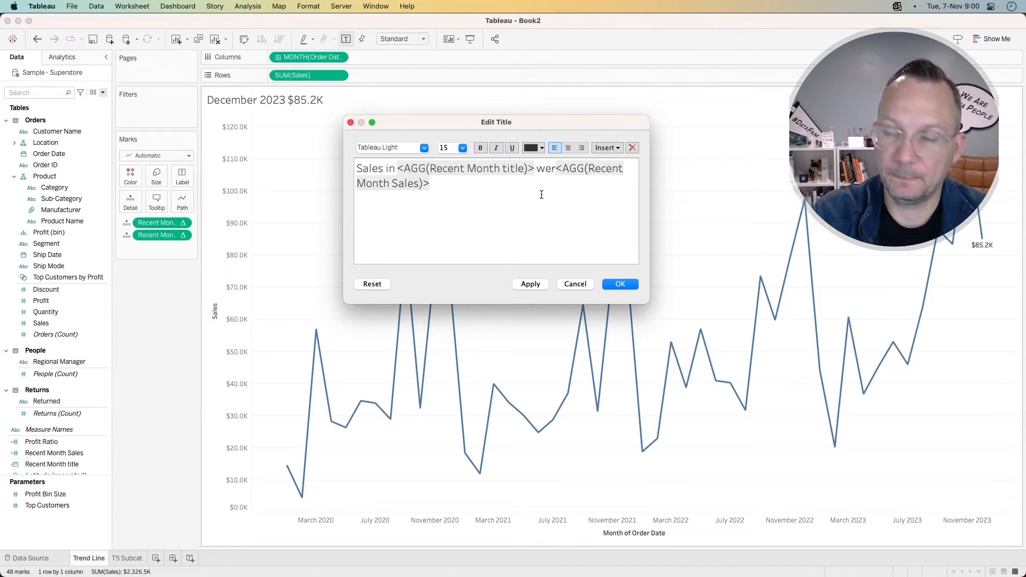
pyautogui.press('BackSpace')
pyautogui.write('e')
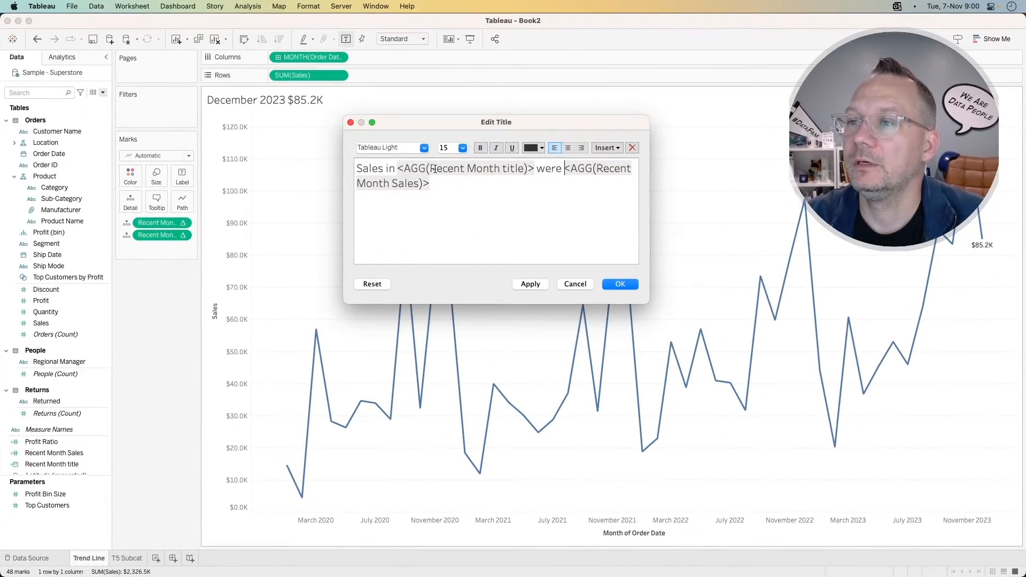
# Make the AGG(Recent Month title) and AGG(Recent Month Sales) fields bold in the title and apply the edit
pyautogui.doubleClick(451, 170)
pyautogui.click(480, 148)
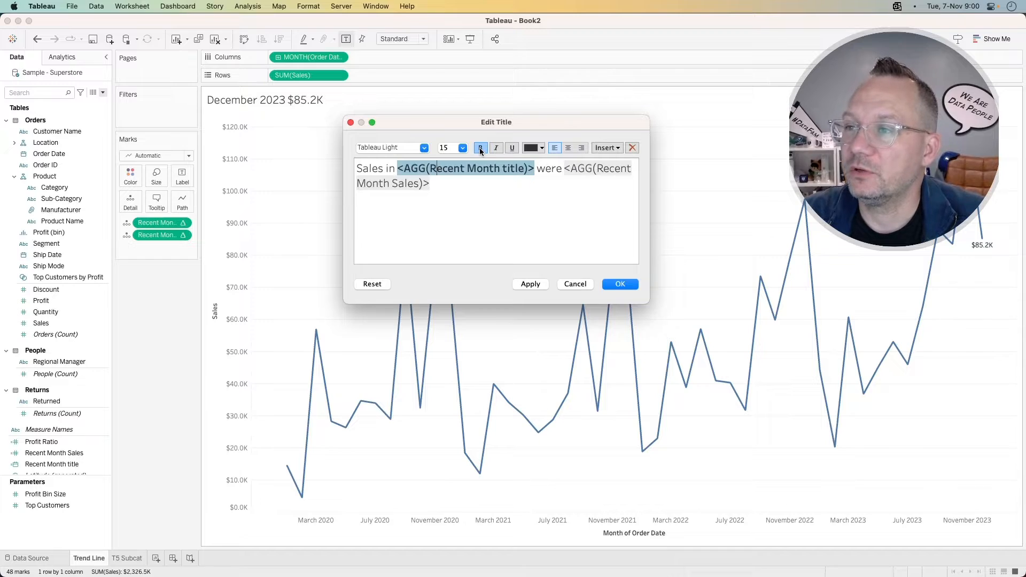
pyautogui.doubleClick(590, 170)
pyautogui.click(480, 148)
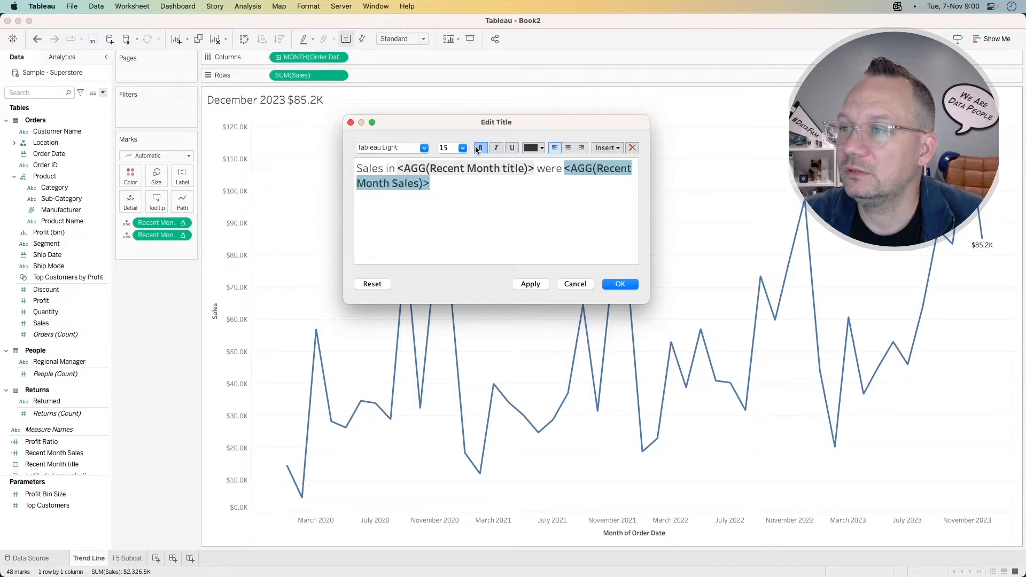
pyautogui.click(528, 285)
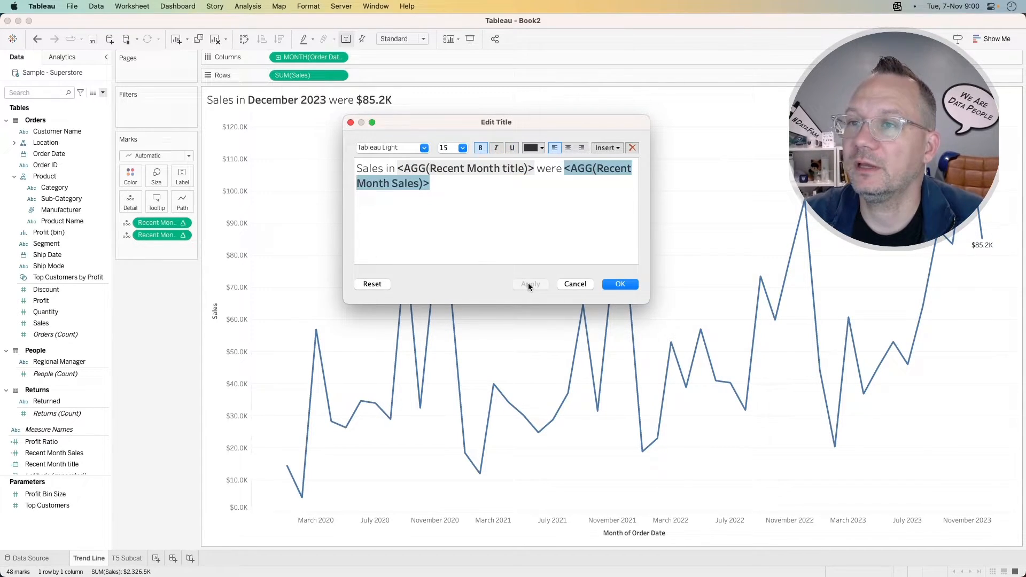
pyautogui.click(610, 285)
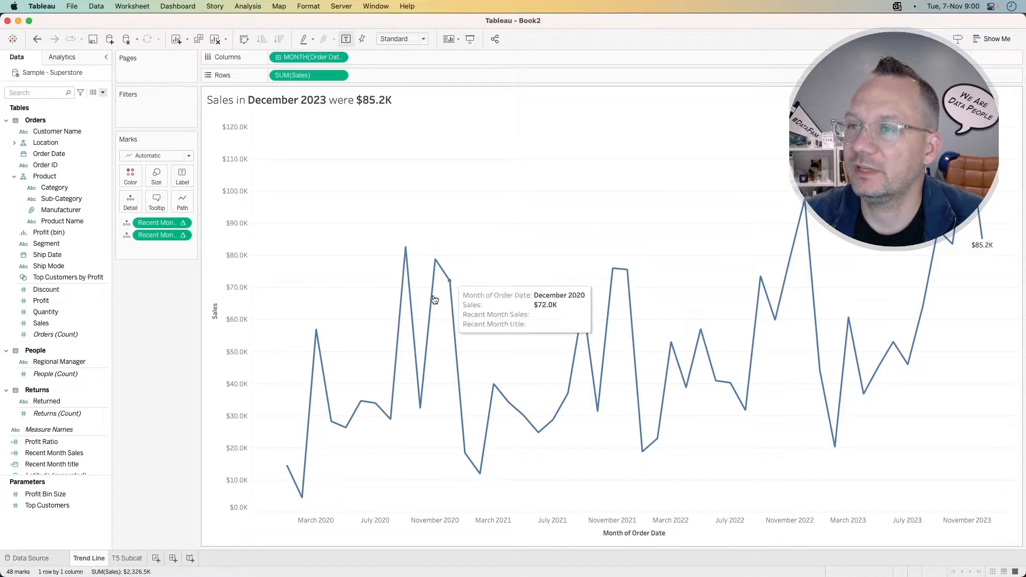
# Rename the T5 Subcat sheet as "Best-Selling Categories" and compare its title with the reference dashboard in the browser
pyautogui.click(129, 558)
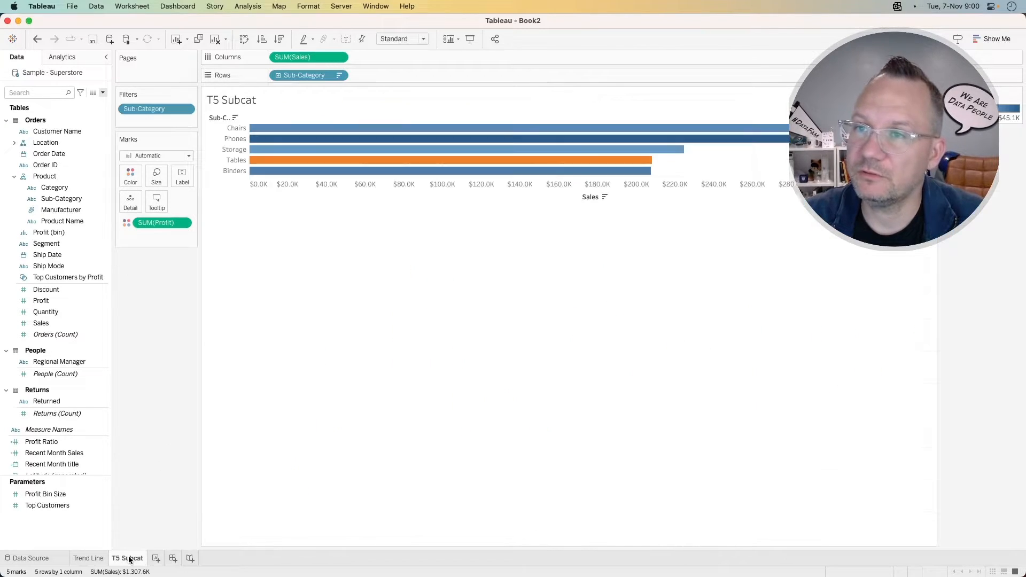
pyautogui.doubleClick(241, 100)
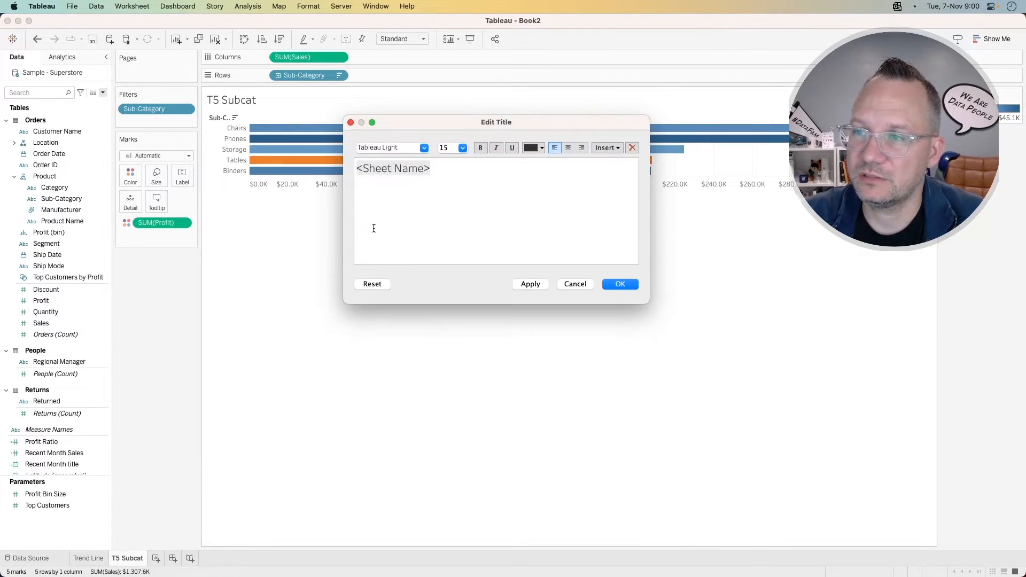
pyautogui.click(575, 283)
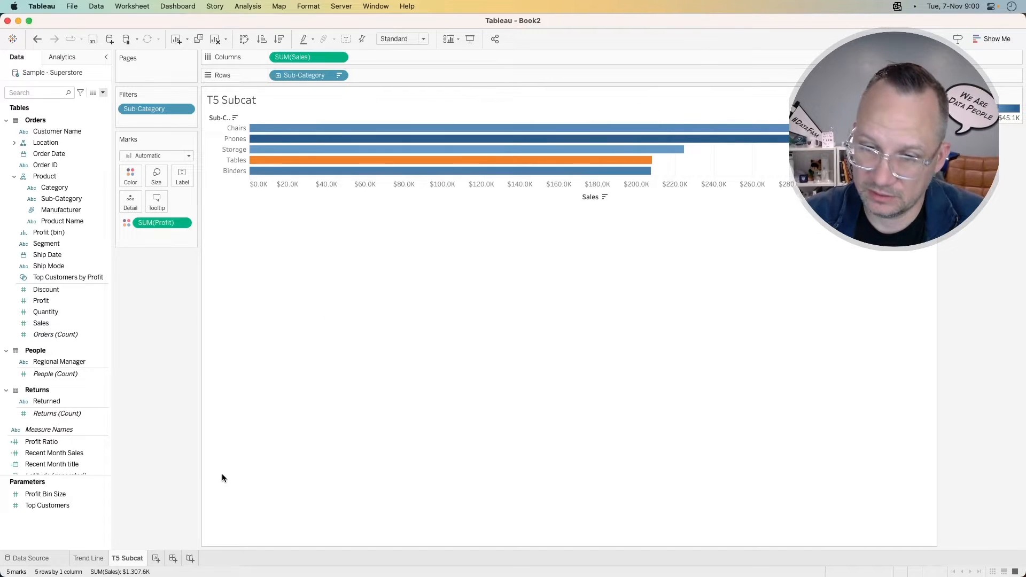
pyautogui.doubleClick(128, 558)
pyautogui.write('Best-Sel')
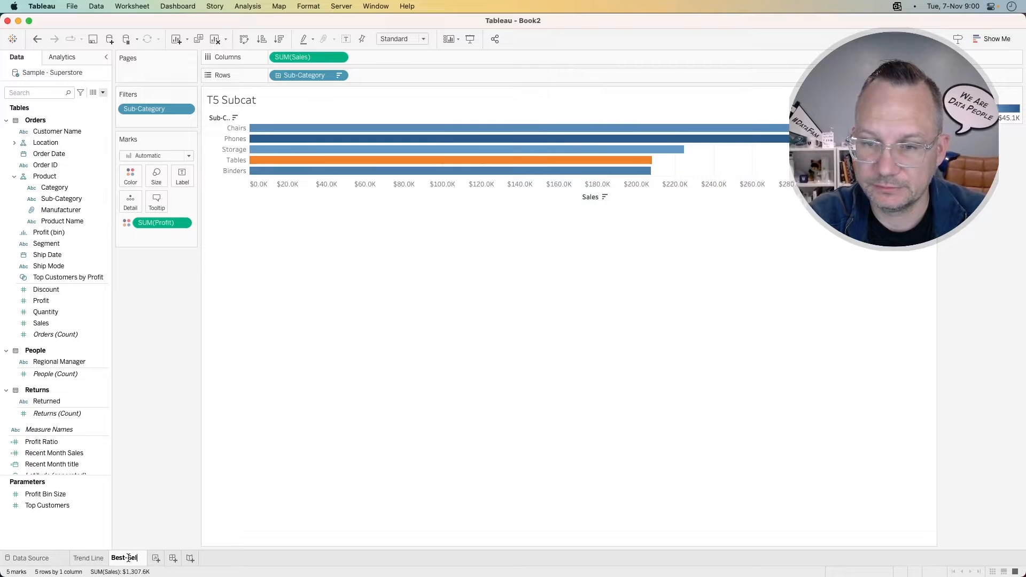
pyautogui.write('ling Cat')
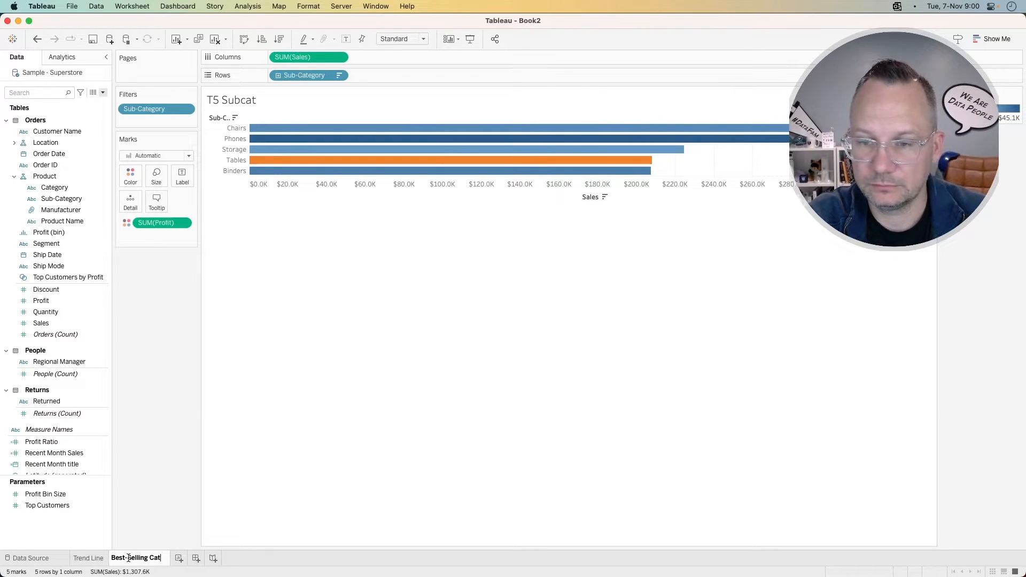
pyautogui.press('BackSpace')
pyautogui.press('BackSpace')
pyautogui.press('BackSpace')
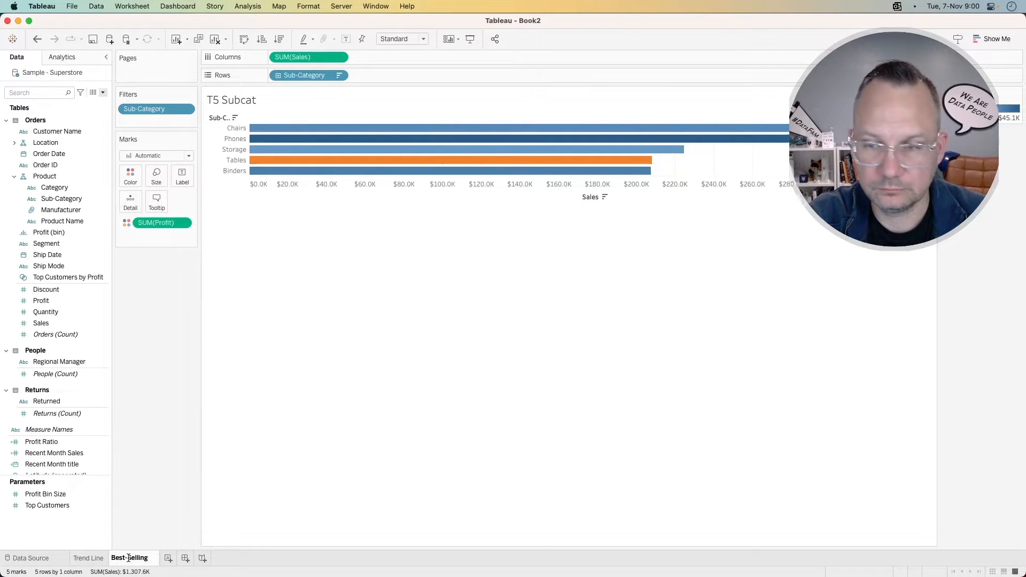
pyautogui.write('Categories')
pyautogui.press('Return')
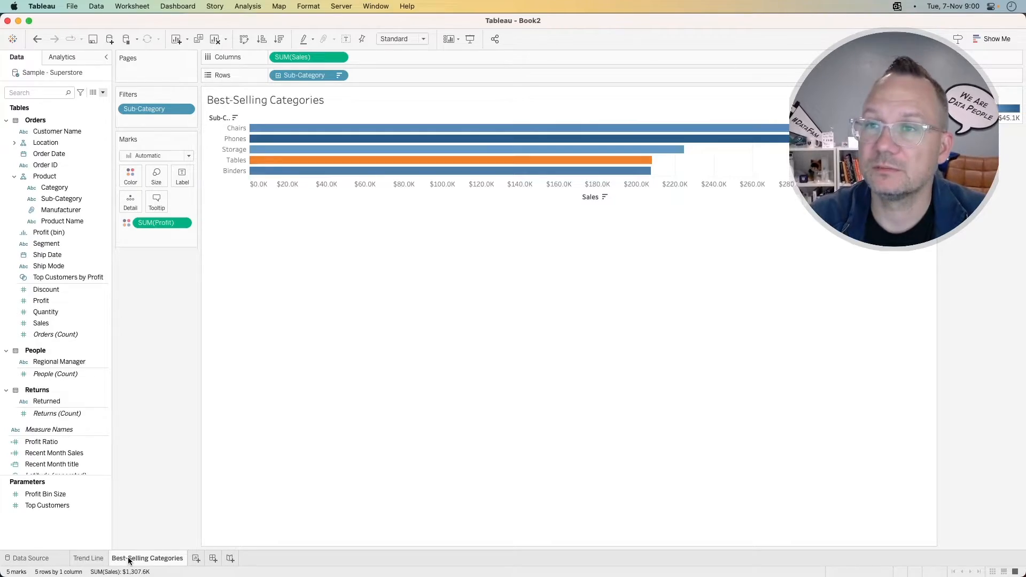
pyautogui.press('super+Tab')
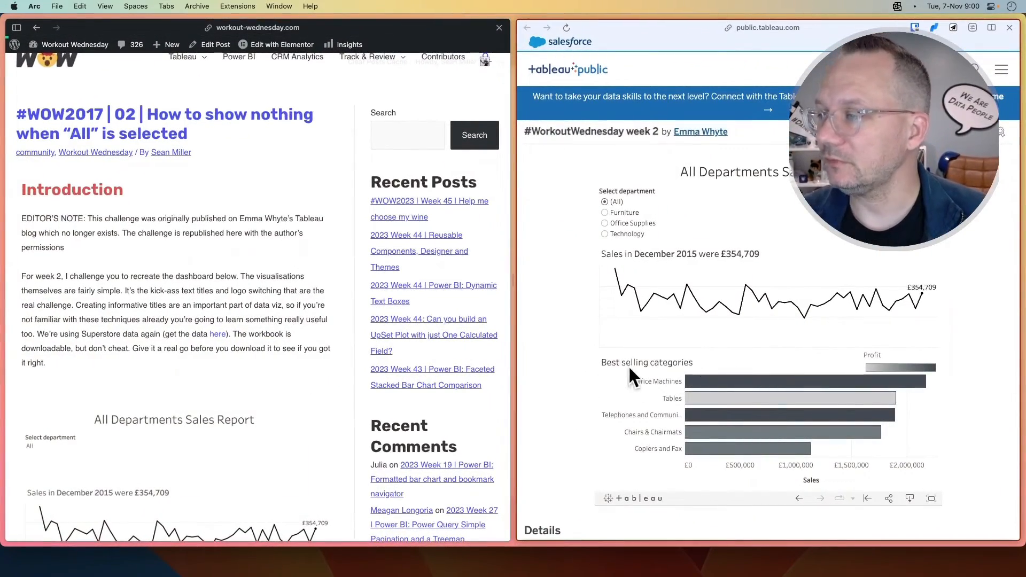
pyautogui.press('super+Tab')
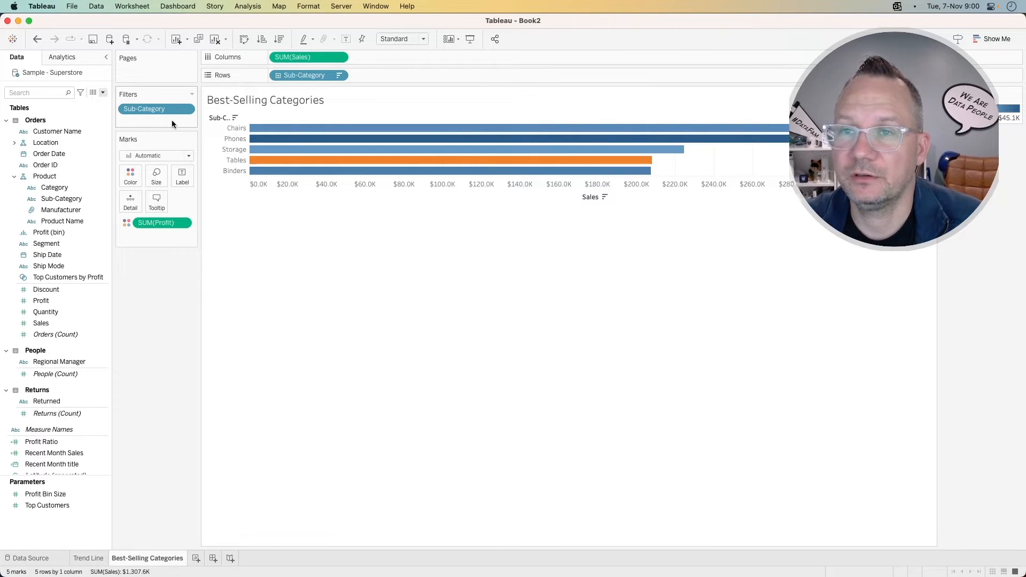
pyautogui.click(186, 110)
pyautogui.click(152, 380)
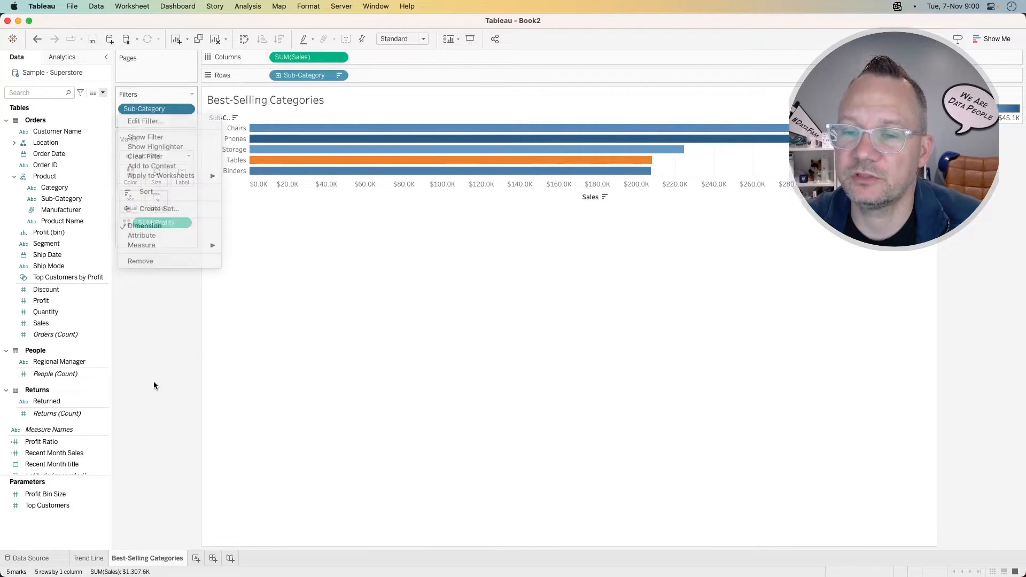
pyautogui.click(88, 561)
pyautogui.click(122, 561)
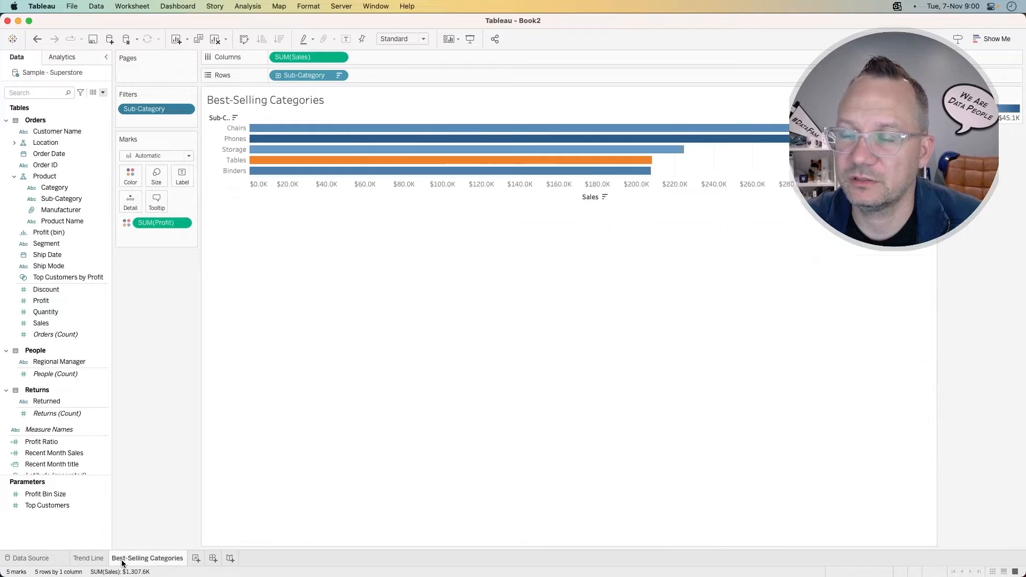
# Add a new worksheet after Best-Selling Categories
pyautogui.click(196, 559)
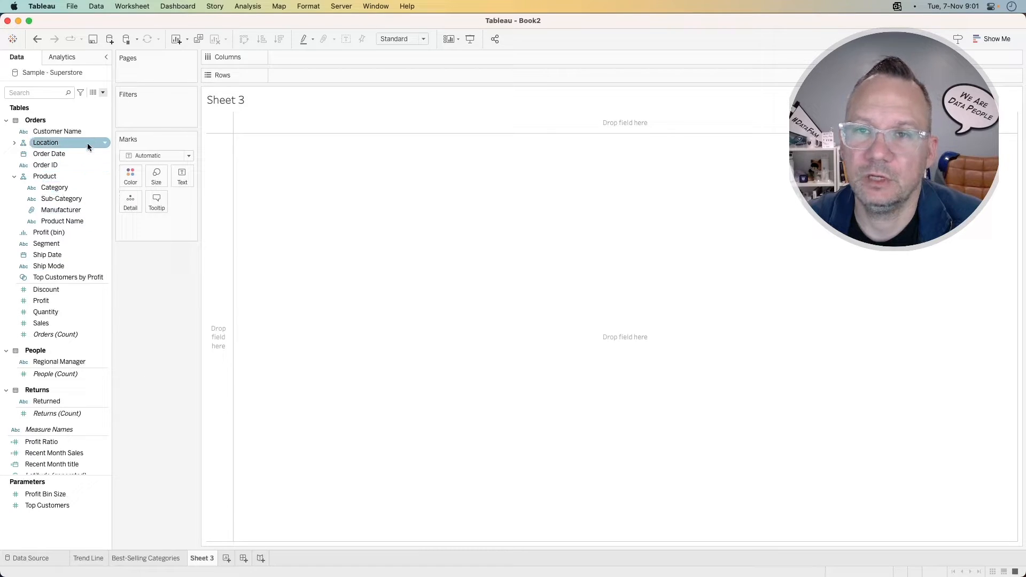
pyautogui.click(188, 156)
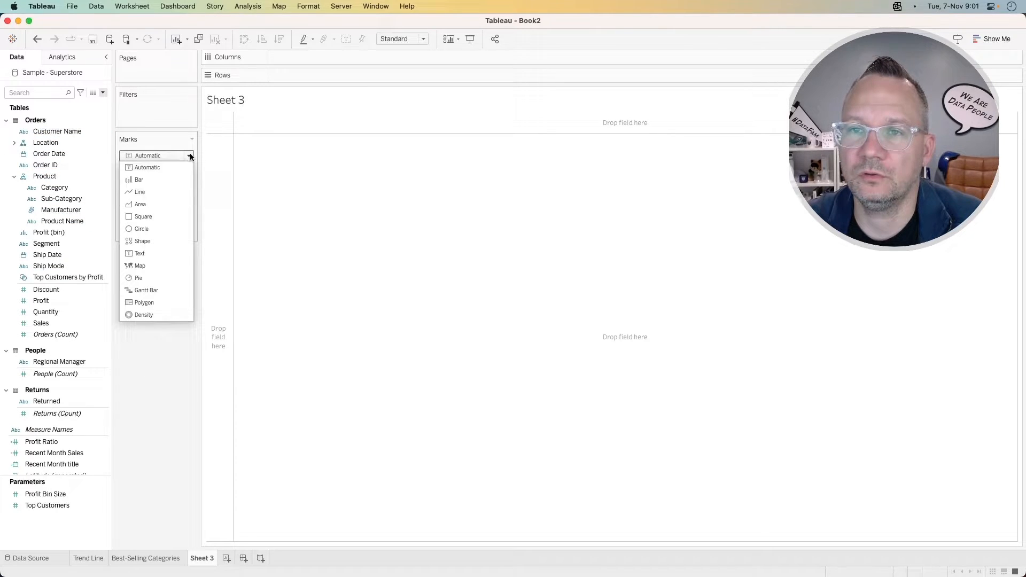
pyautogui.click(148, 396)
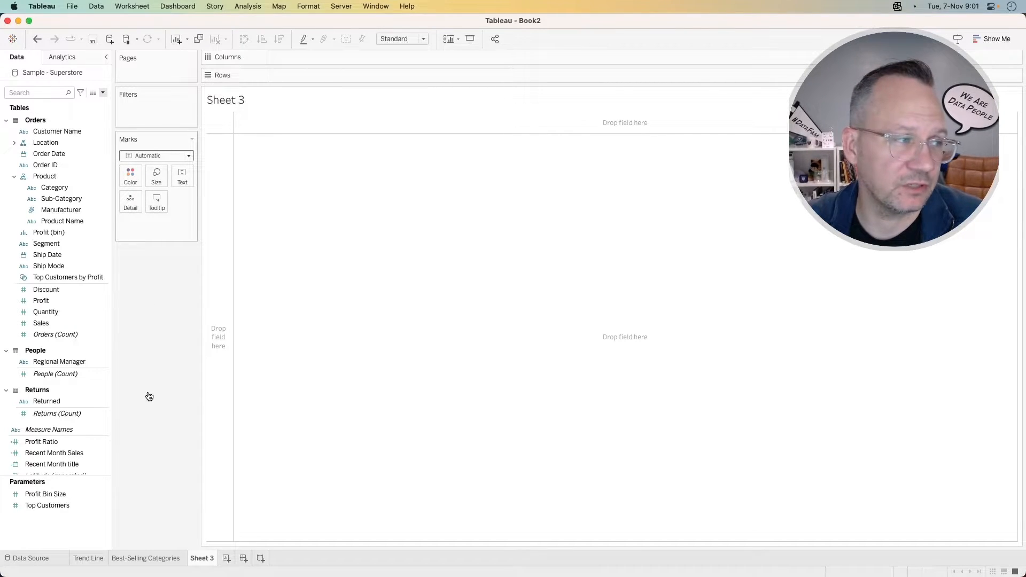
# Switch to the reference dashboard in the browser and select the Furniture department to examine its title and logo, then return to Tableau
pyautogui.press('super+Tab')
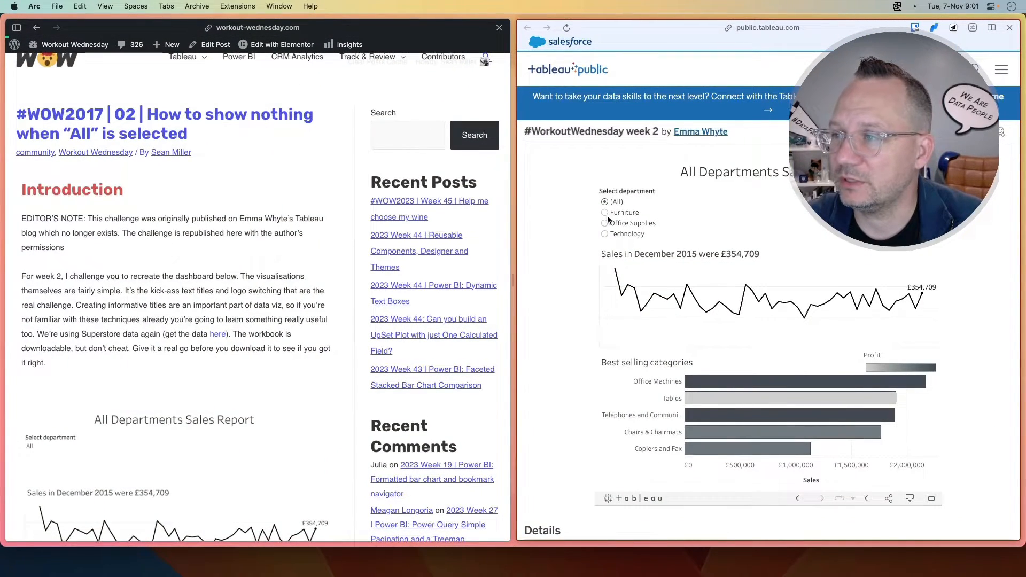
pyautogui.click(605, 212)
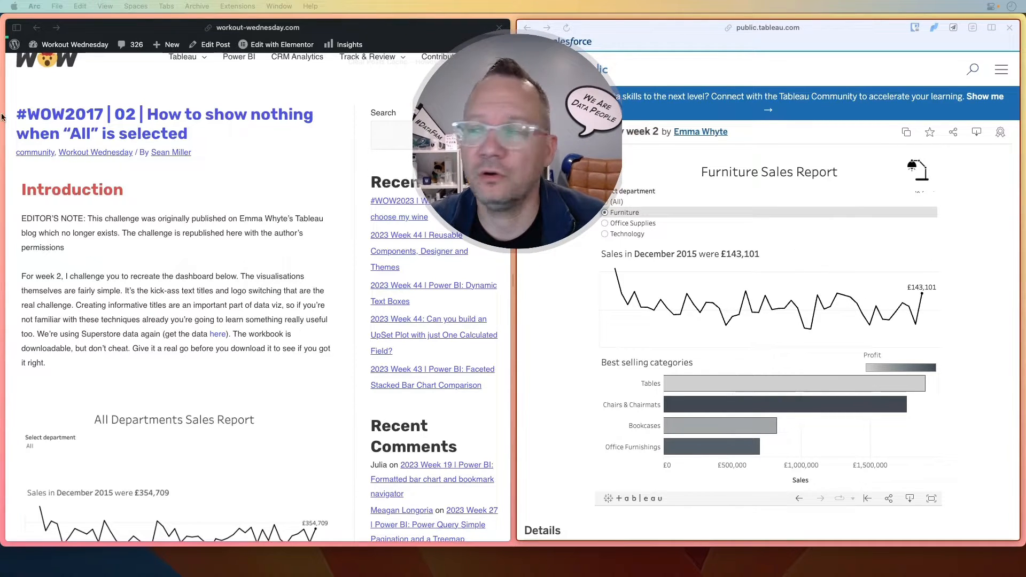
pyautogui.click(965, 185)
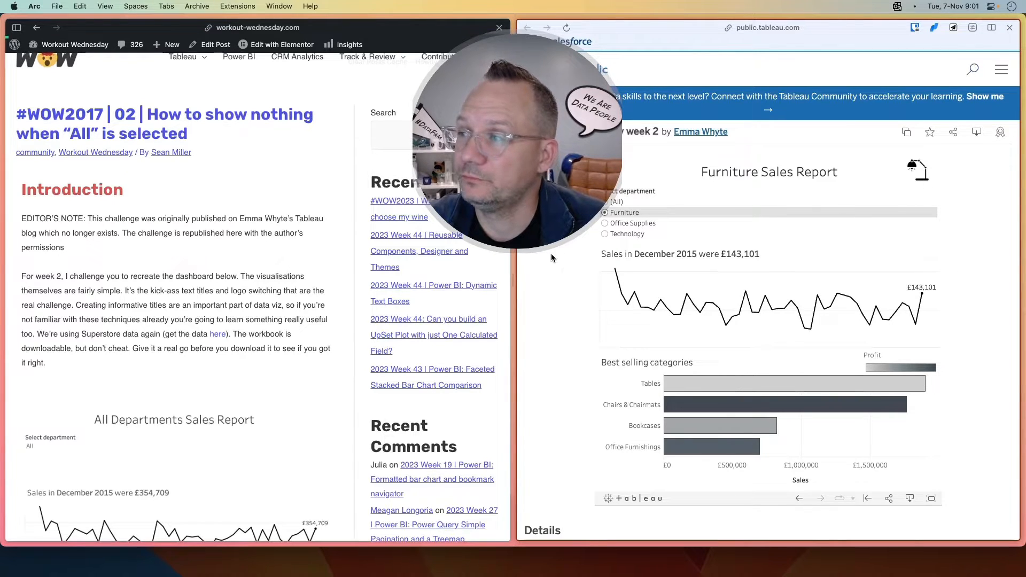
pyautogui.press('super+Tab')
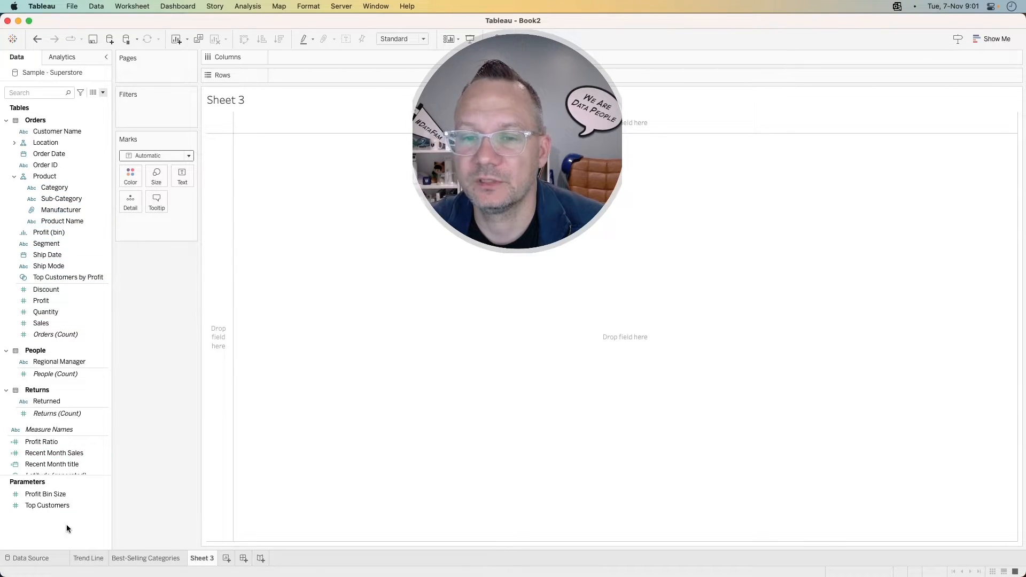
# Set the mark type of Sheet 3 to Shape and assign the Category field to Shape
pyautogui.moveTo(69, 191); pyautogui.dragTo(63, 211)
pyautogui.click(140, 156)
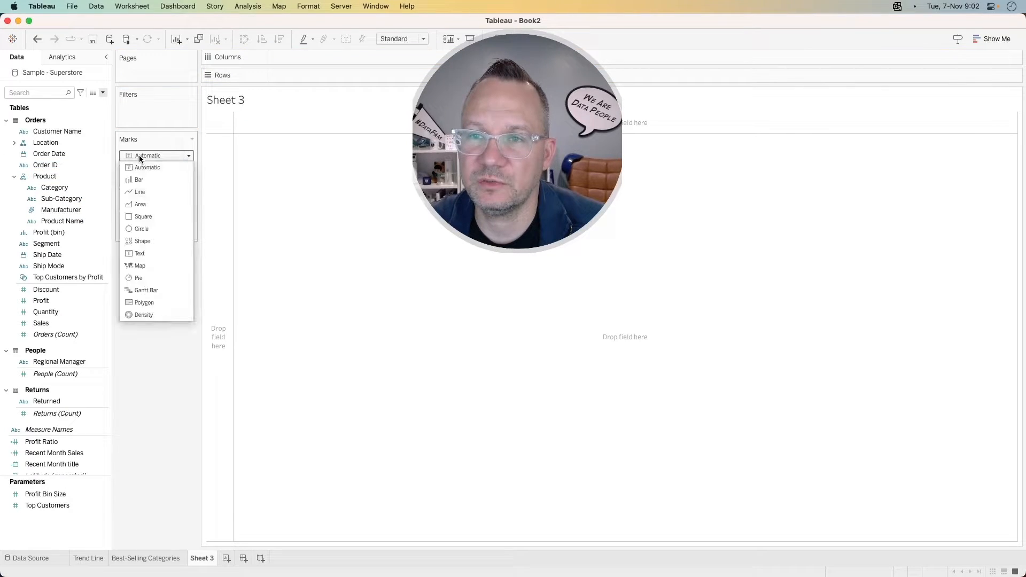
pyautogui.click(142, 240)
pyautogui.moveTo(65, 188); pyautogui.dragTo(180, 208)
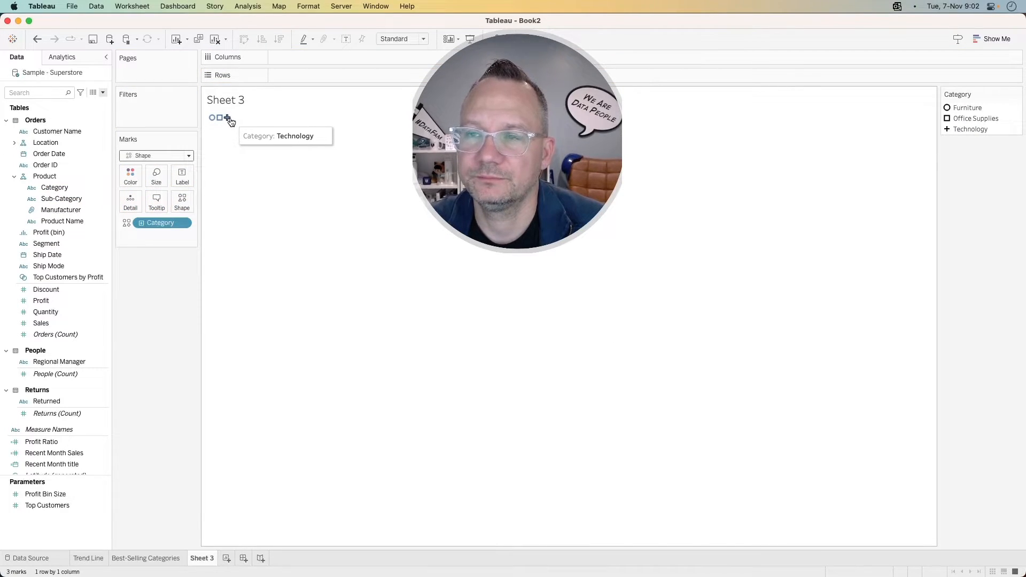
pyautogui.moveTo(212, 121)
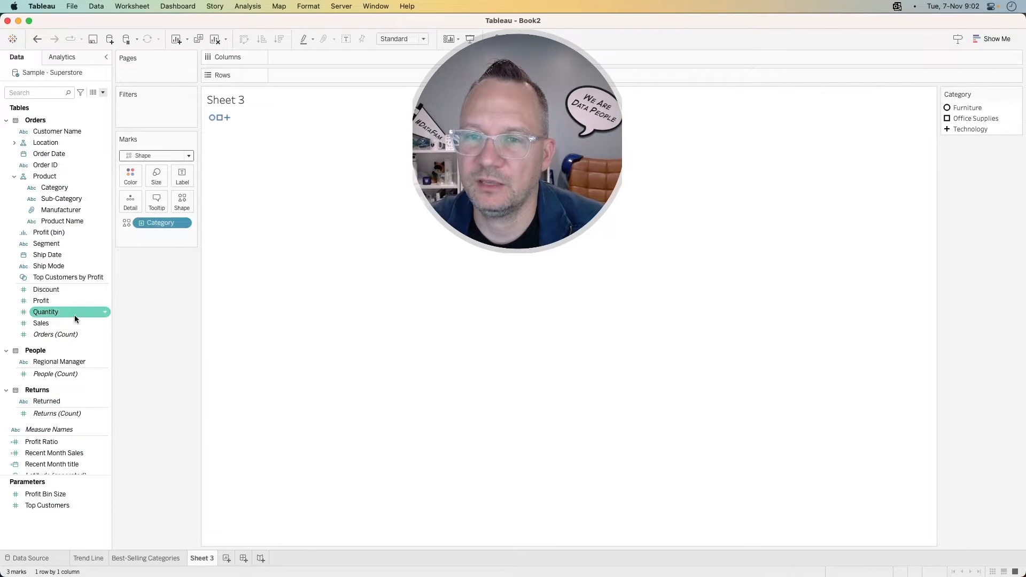
# Filter Sheet 3 by Category, excluding Office Supplies and Technology so that only Furniture is kept
pyautogui.moveTo(53, 187); pyautogui.dragTo(138, 114)
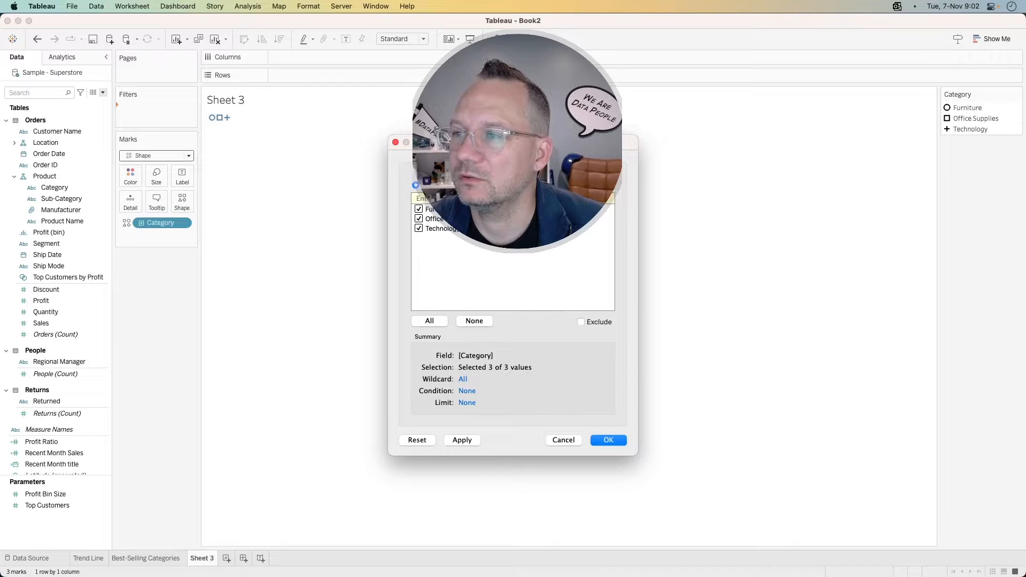
pyautogui.click(426, 219)
pyautogui.click(419, 228)
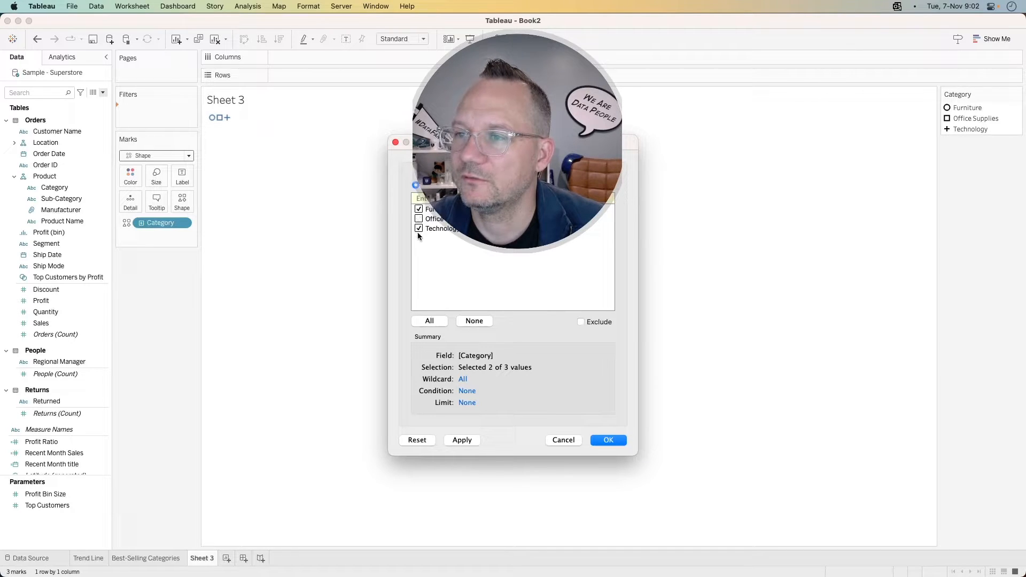
pyautogui.click(465, 441)
pyautogui.click(594, 441)
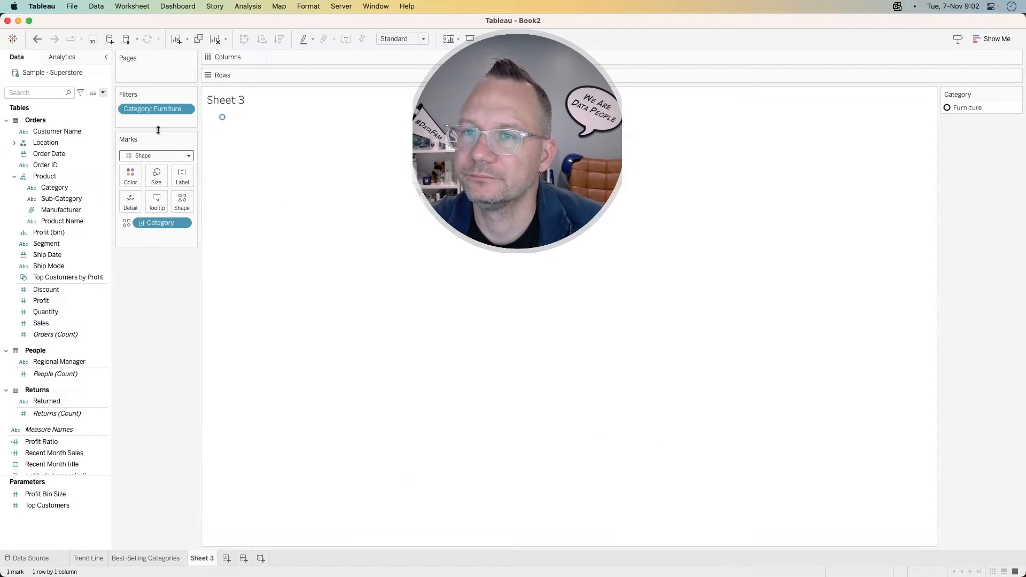
# Show the Category filter on Sheet 3 and set it to a Single Value (list) control
pyautogui.click(188, 110)
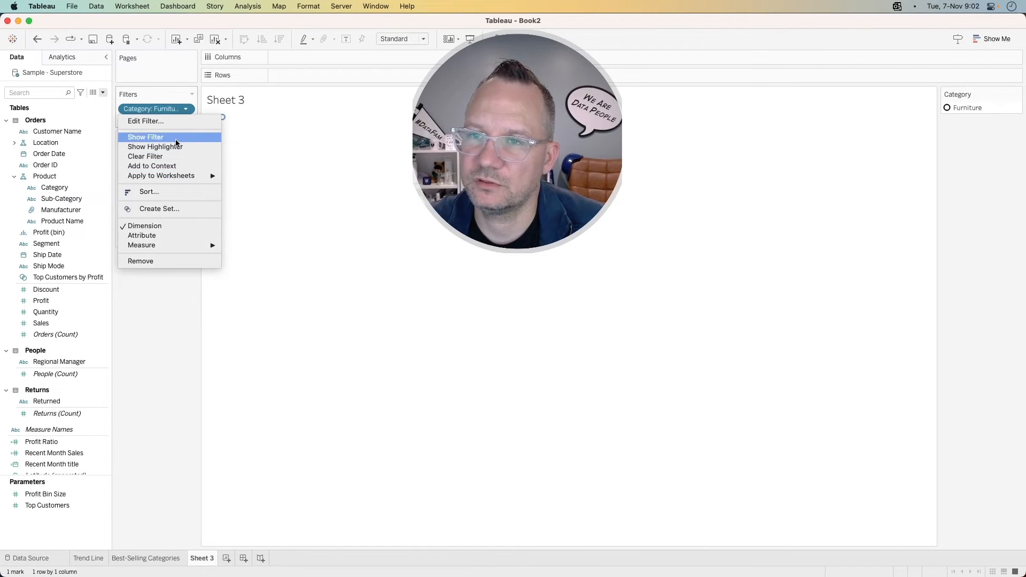
pyautogui.click(155, 137)
pyautogui.click(1017, 94)
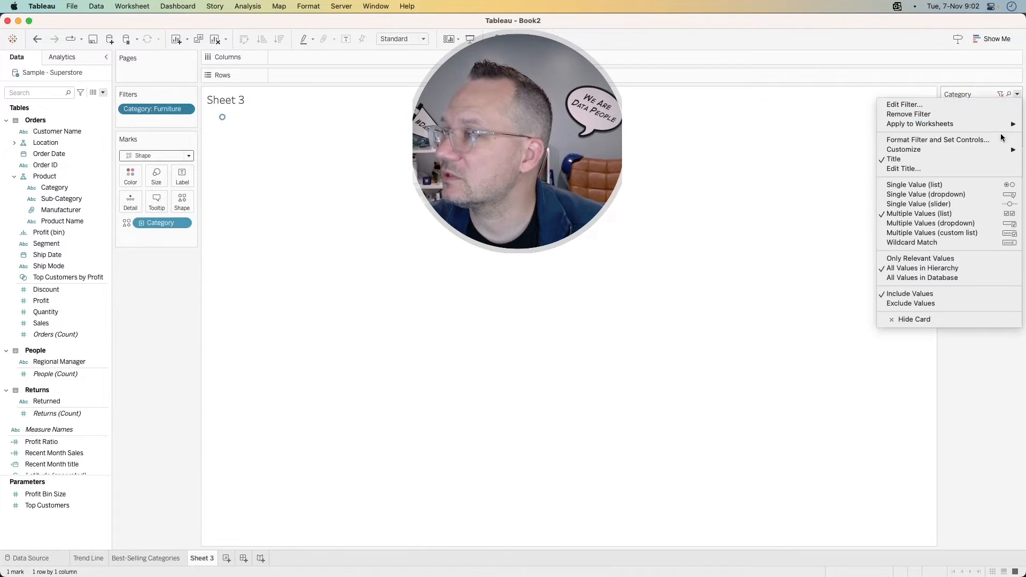
pyautogui.click(962, 184)
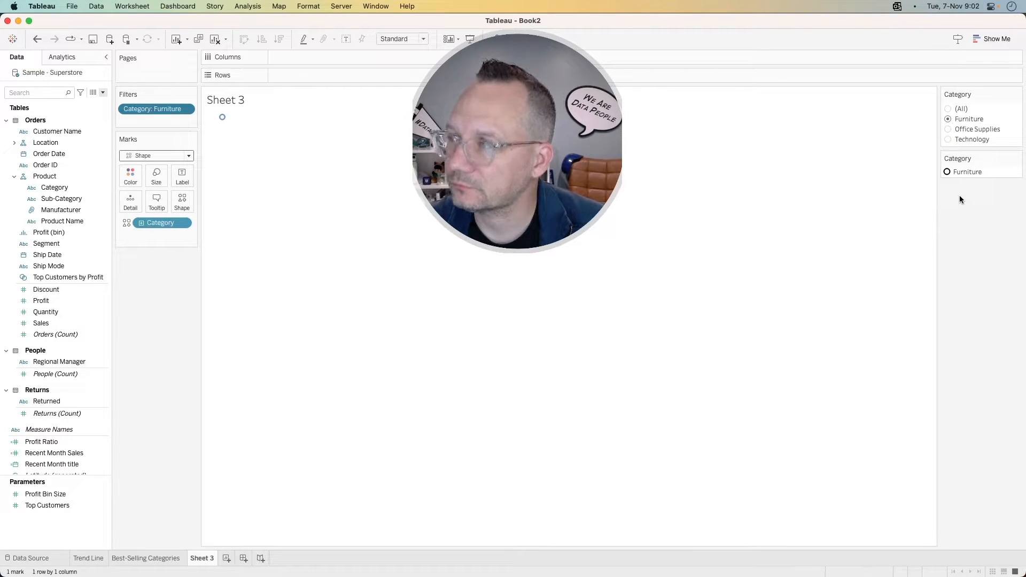
# Switch Sheet 3's Category filter between All and Furniture, ending on All so every category is included
pyautogui.click(948, 108)
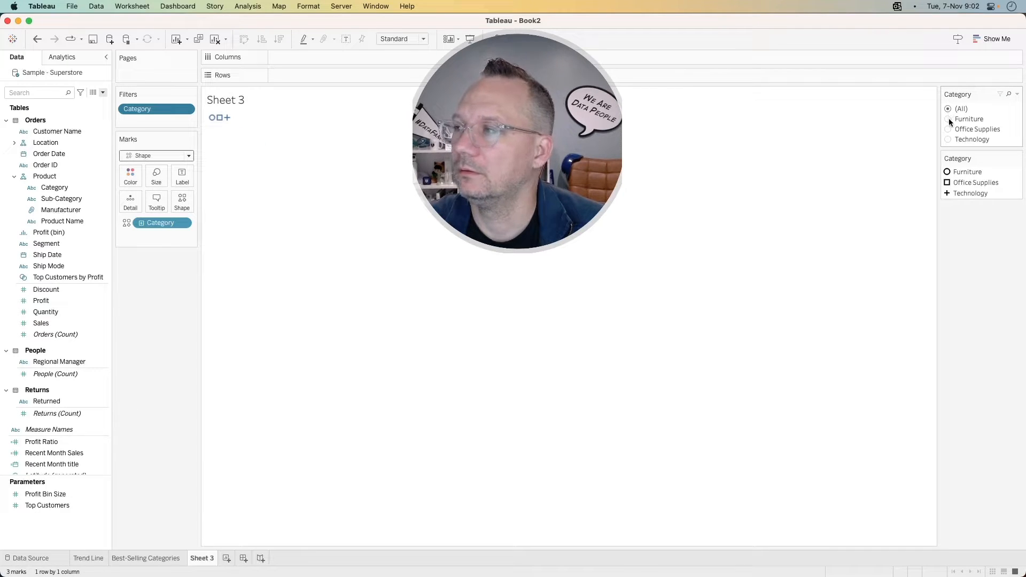
pyautogui.click(949, 119)
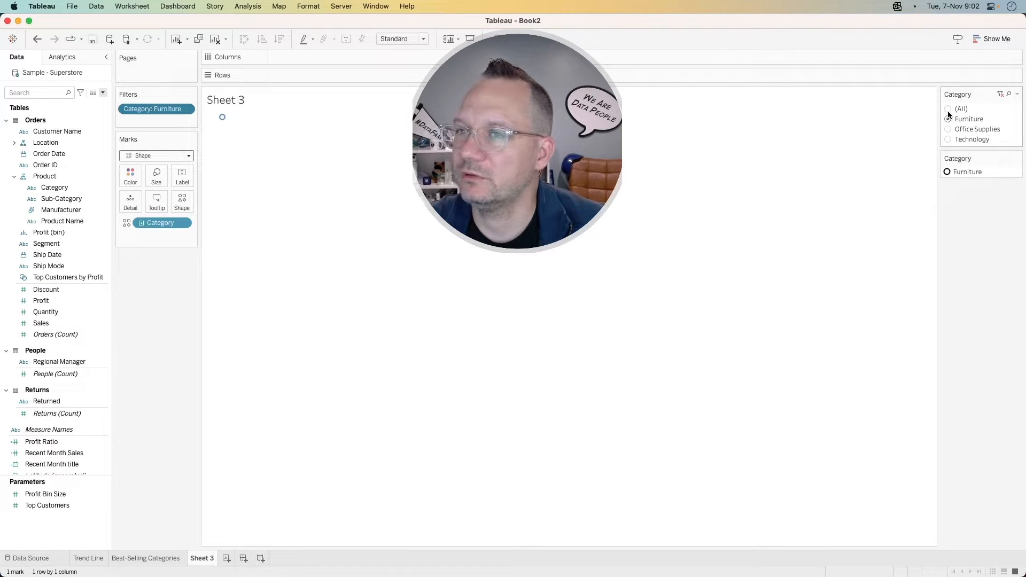
pyautogui.click(948, 109)
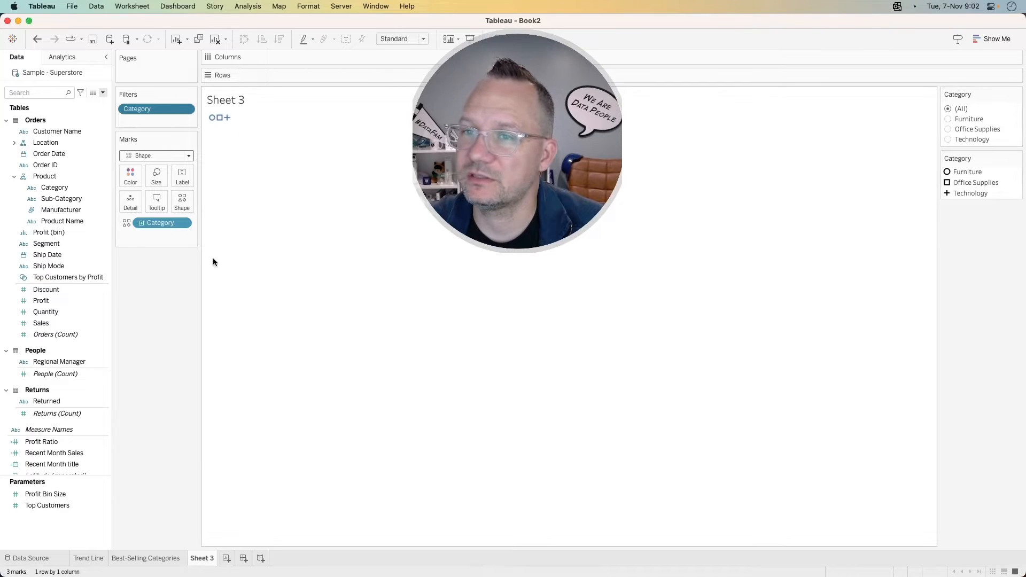
# Open the shape assignments for Category on Sheet 3 and choose the Icon shape palette
pyautogui.click(182, 201)
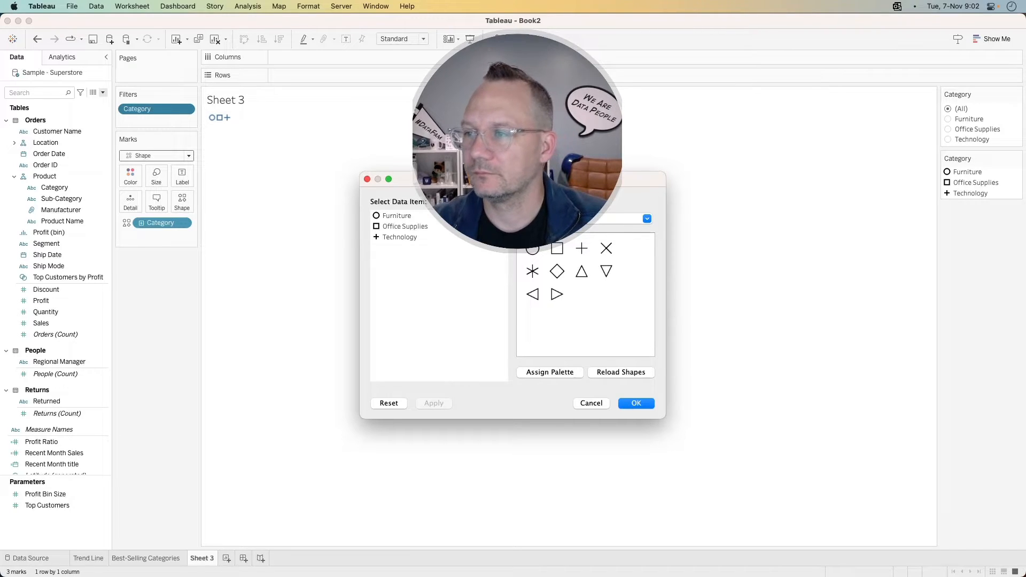
pyautogui.click(584, 218)
pyautogui.click(584, 219)
pyautogui.click(584, 219)
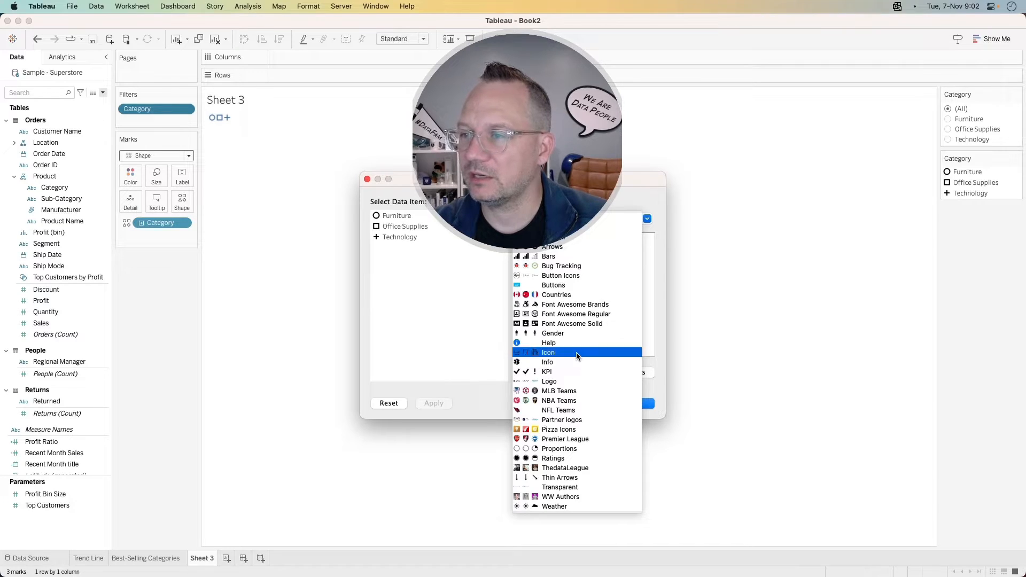
pyautogui.click(578, 354)
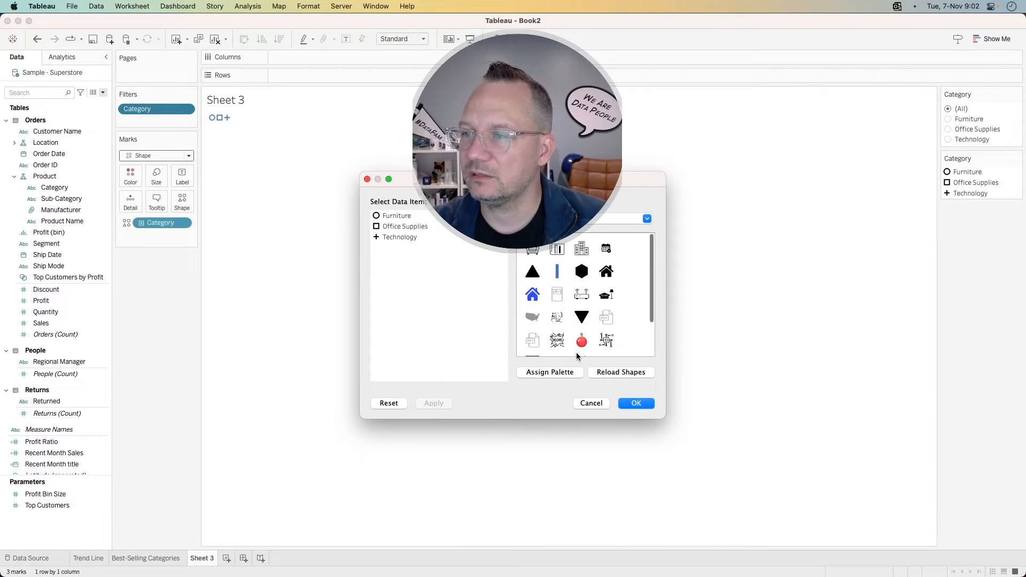
# Assign the sofa-and-lamp icon to Furniture, the ruler-and-pencil icon to Office Supplies and the connected-devices icon to Technology, and apply the shapes
pyautogui.click(385, 216)
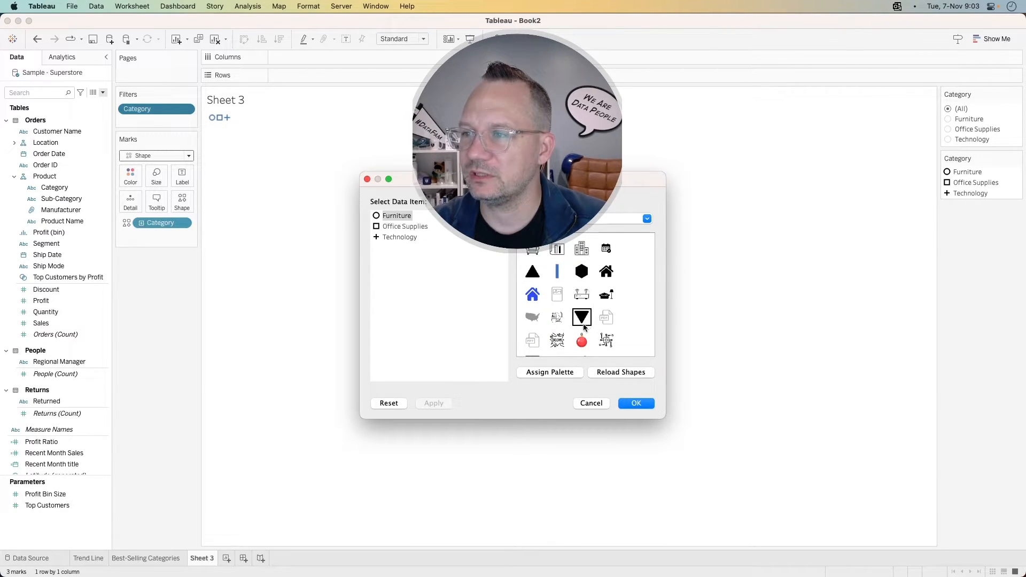
pyautogui.scroll(-3, 560, 327)
pyautogui.scroll(3, 560, 326)
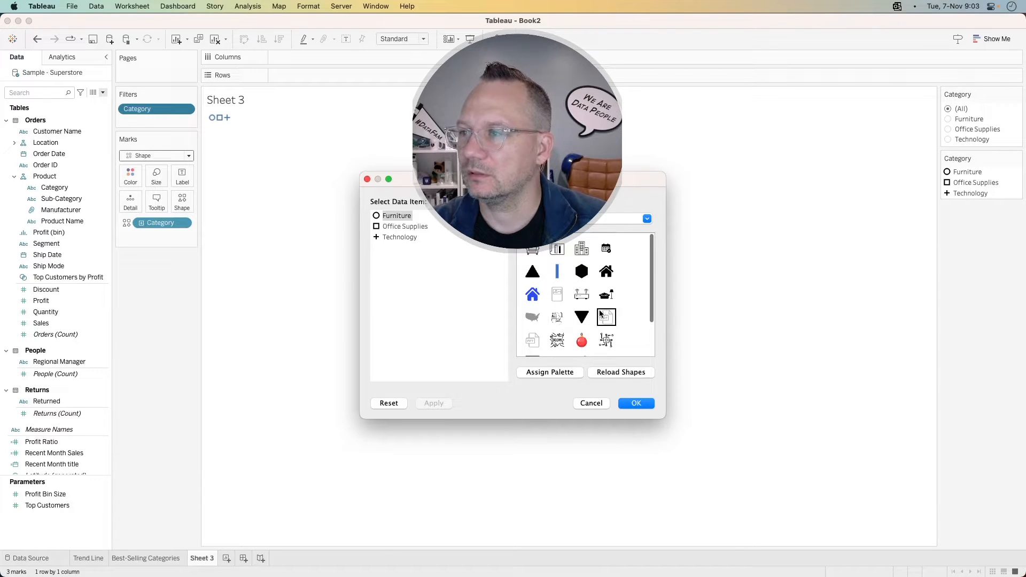
pyautogui.click(533, 248)
pyautogui.click(417, 226)
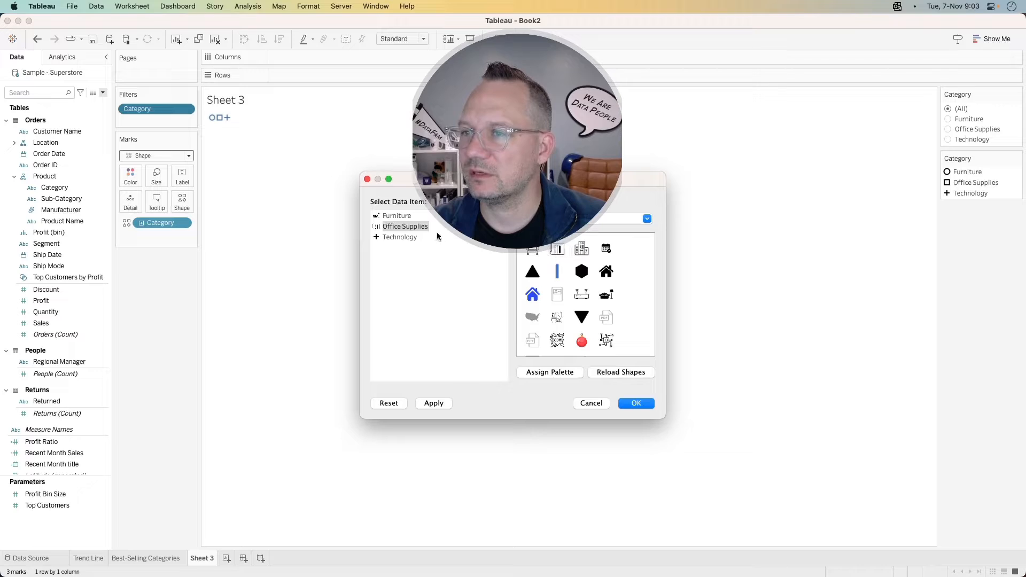
pyautogui.click(402, 238)
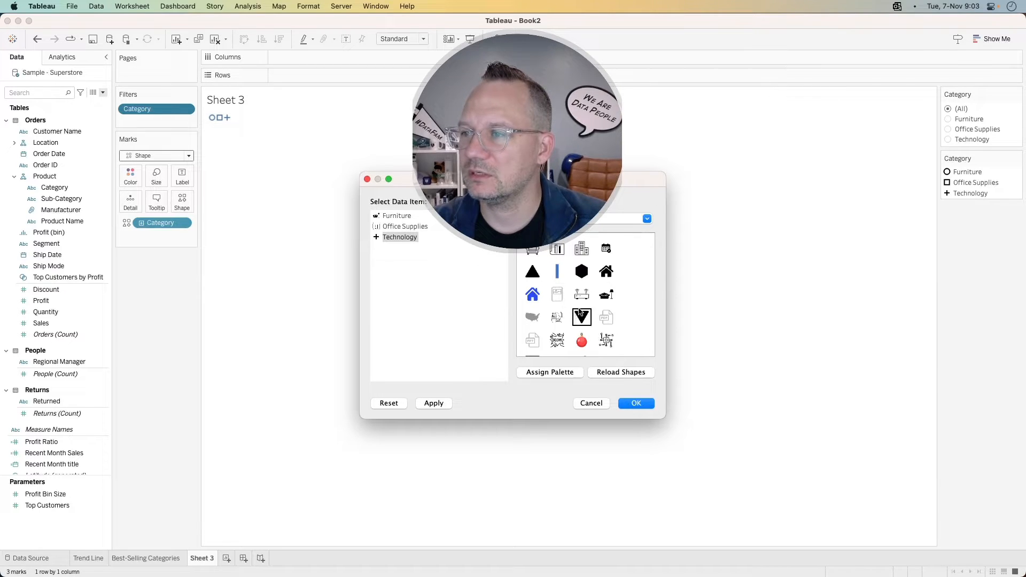
pyautogui.click(581, 298)
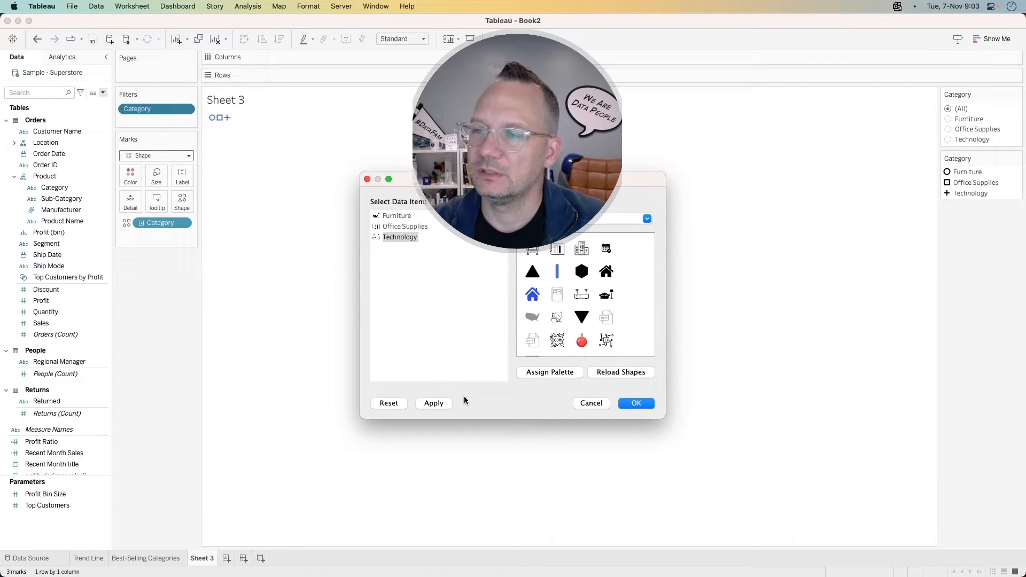
pyautogui.click(429, 404)
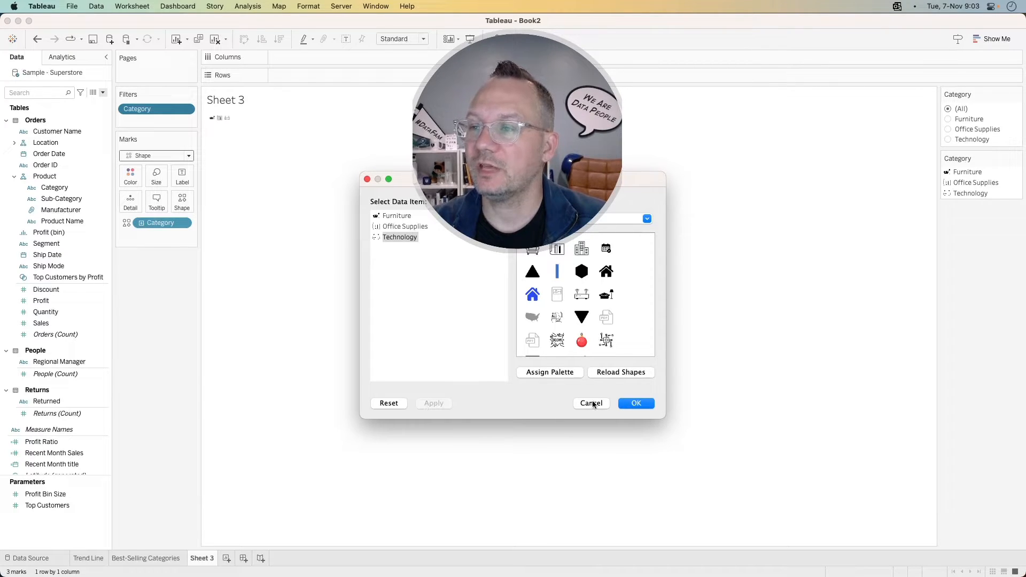
pyautogui.click(621, 404)
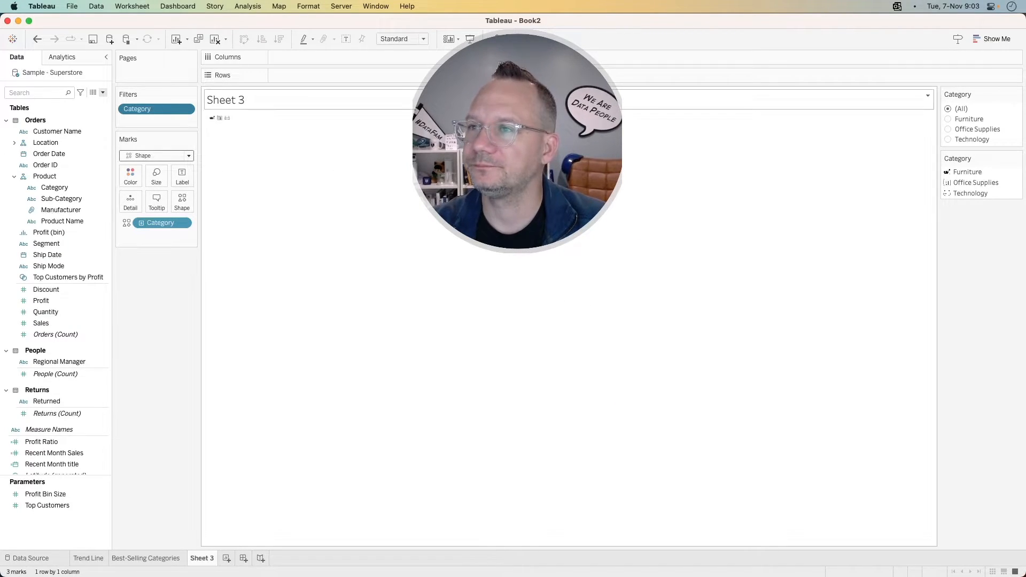
# Fit Sheet 3 to Entire View and adjust the mark size so the single Furniture icon fits fully inside the view
pyautogui.click(412, 39)
pyautogui.click(395, 72)
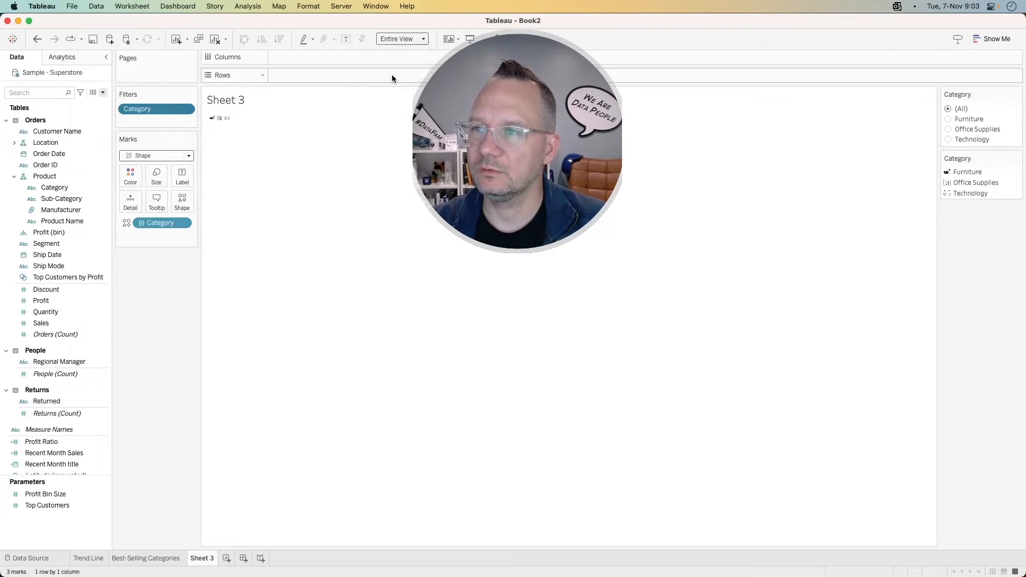
pyautogui.moveTo(221, 120)
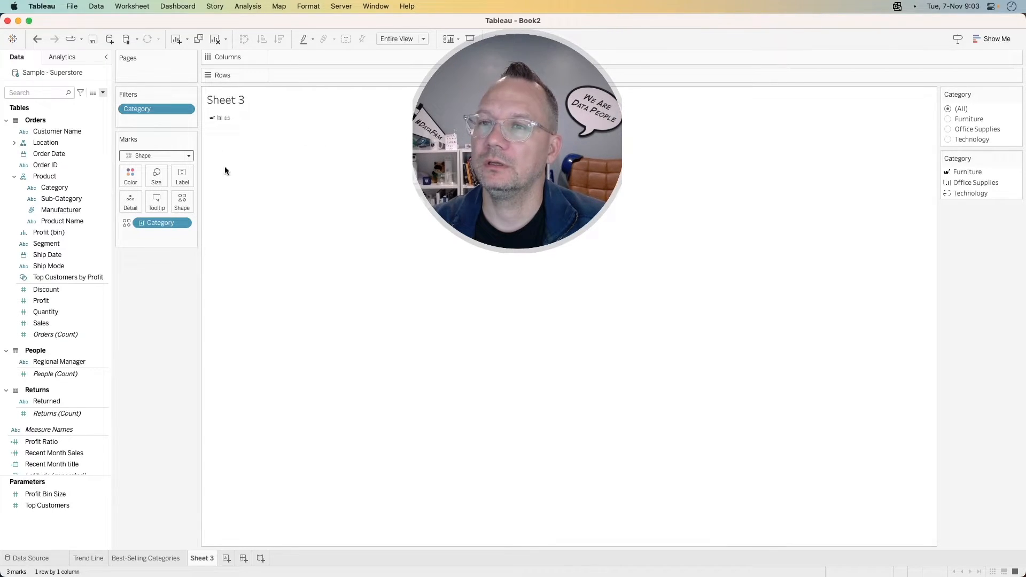
pyautogui.click(156, 176)
pyautogui.moveTo(181, 203); pyautogui.dragTo(224, 208)
pyautogui.click(947, 119)
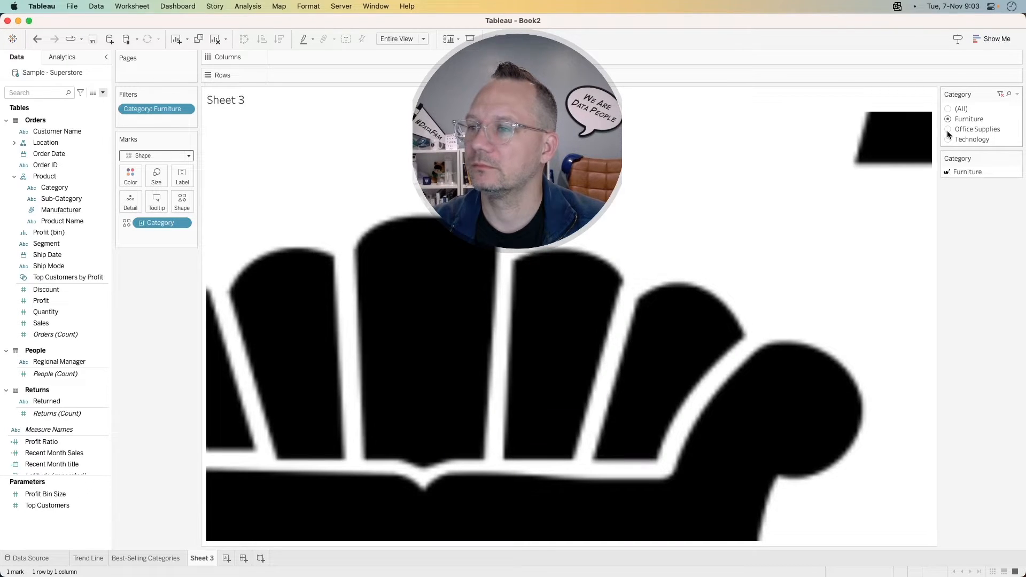
pyautogui.click(156, 176)
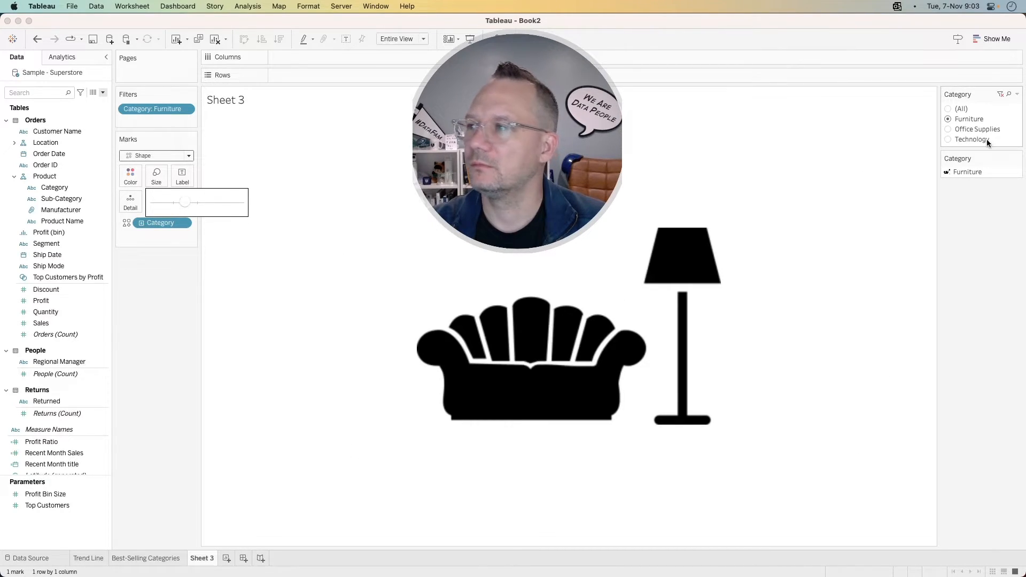
# Check the icons by filtering to Office Supplies and Technology in turn, and return the Category filter to All
pyautogui.click(947, 128)
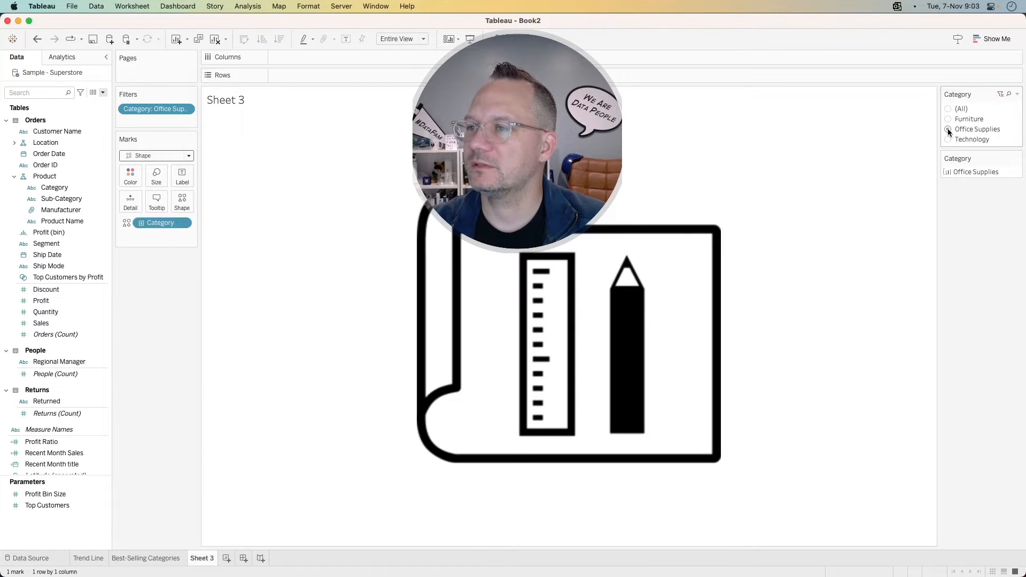
pyautogui.click(948, 138)
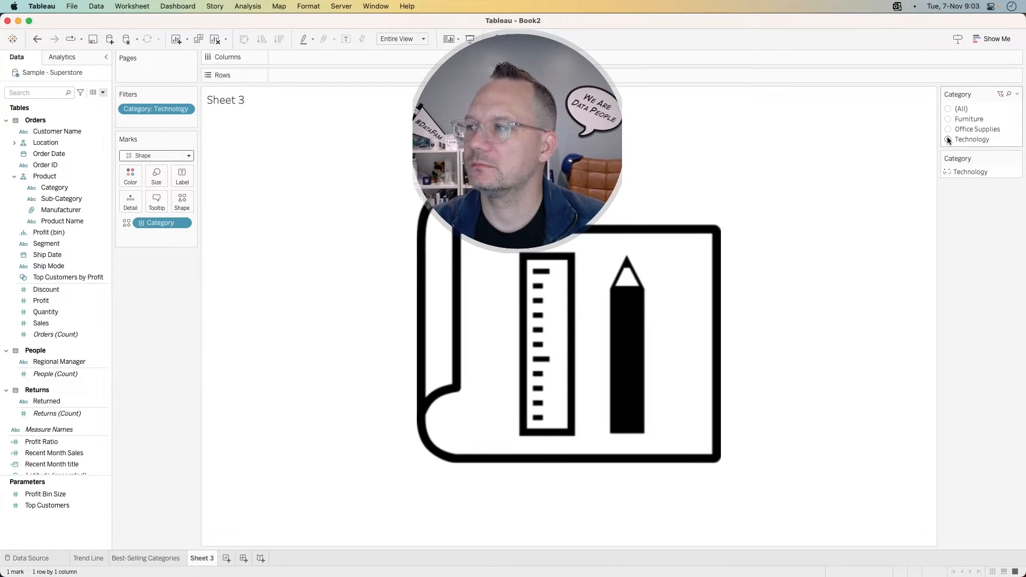
pyautogui.click(947, 108)
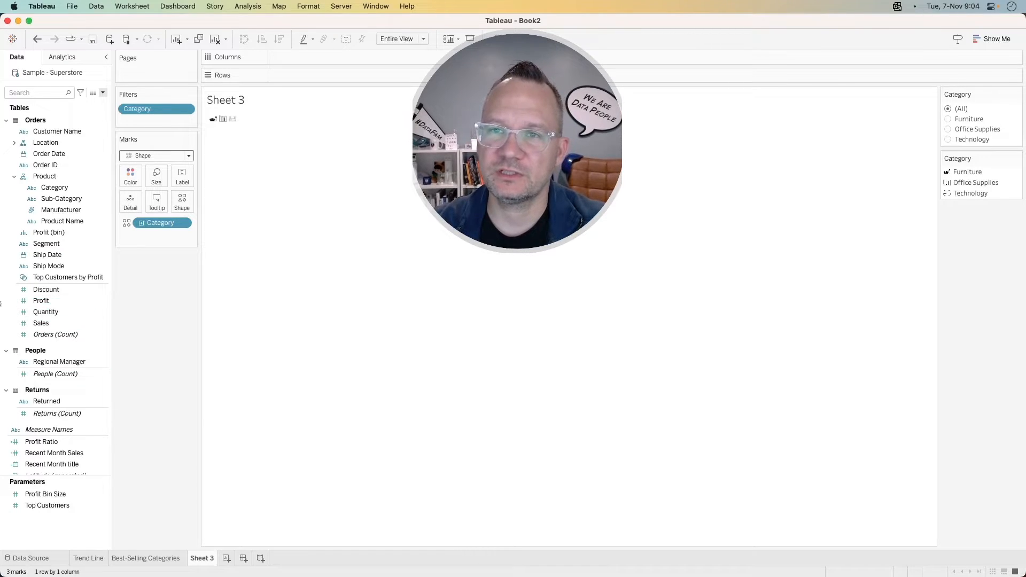
# Create a calculated field with the formula {COUNTD([Category])}=1 to test for a single category, and apply it
pyautogui.click(102, 92)
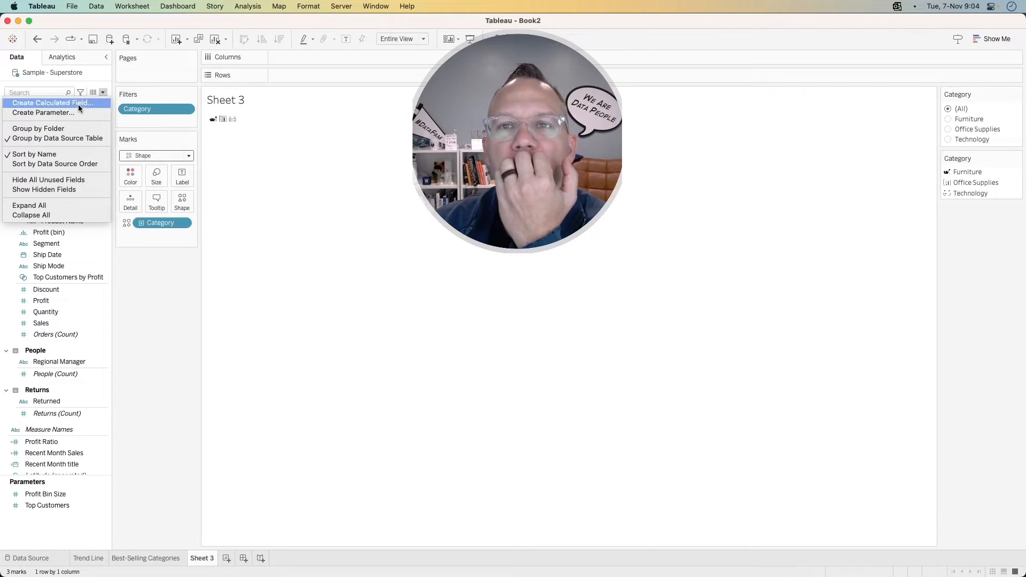
pyautogui.click(78, 105)
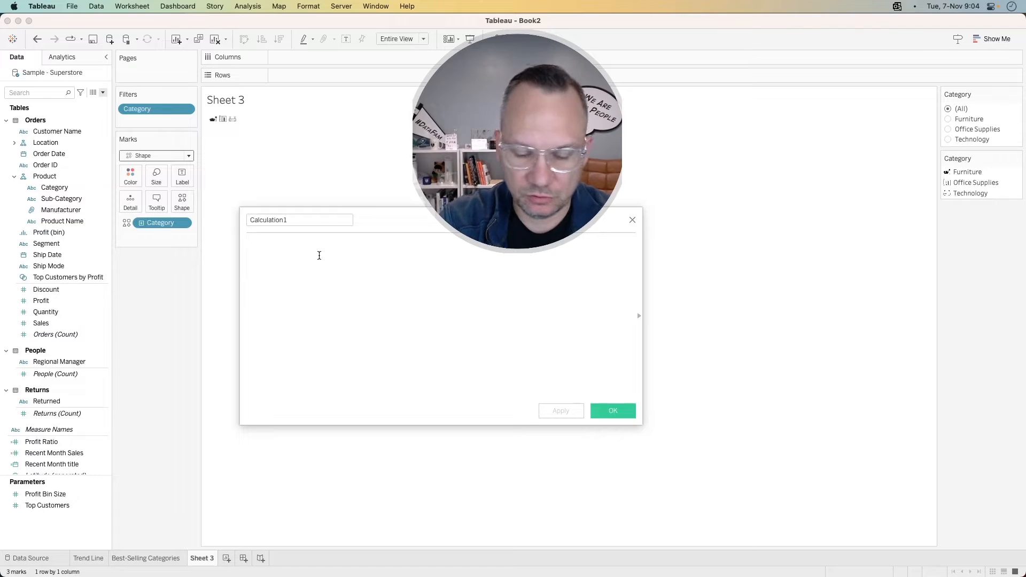
pyautogui.write('{countd')
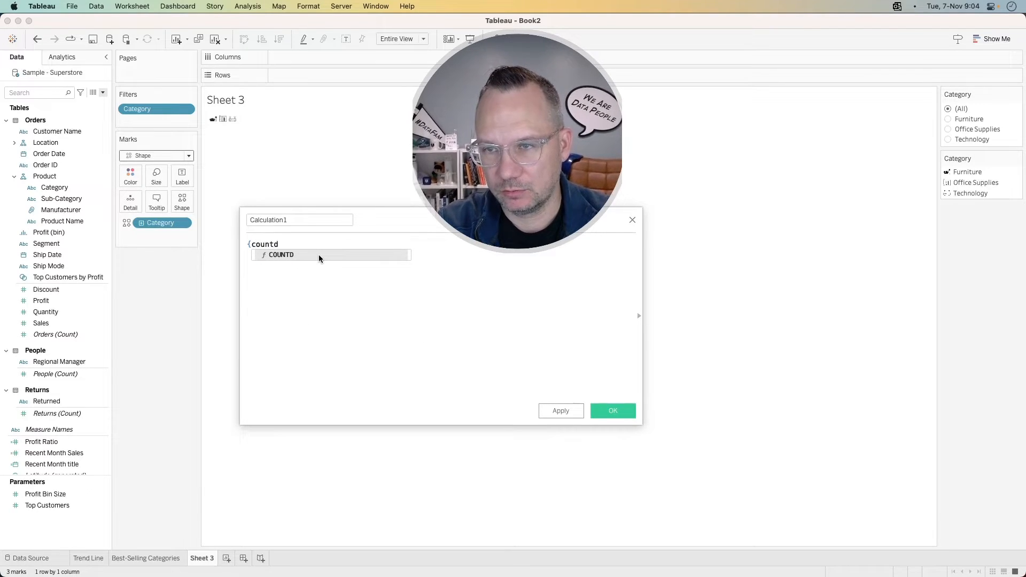
pyautogui.press('Return')
pyautogui.write('cate')
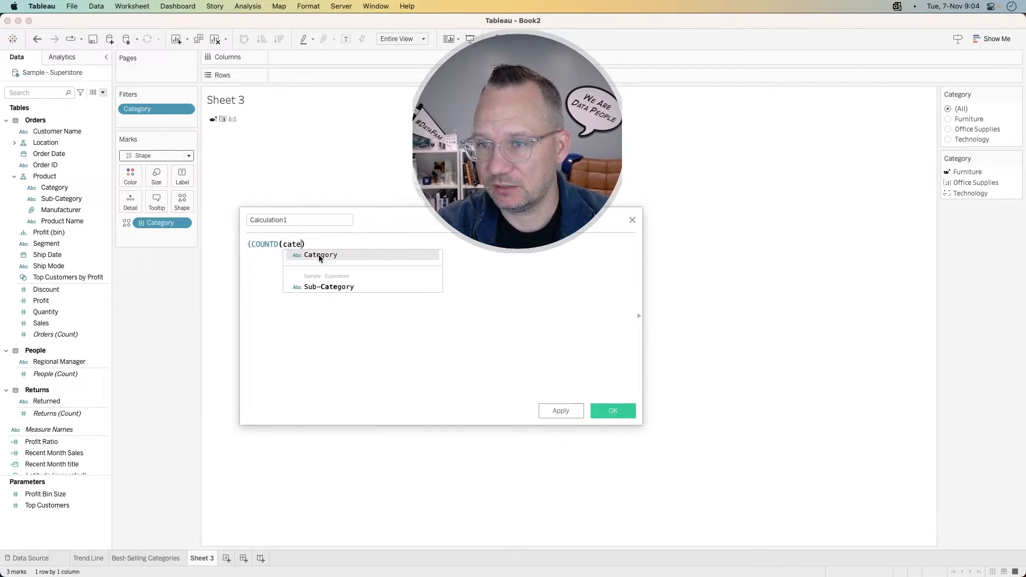
pyautogui.click(320, 255)
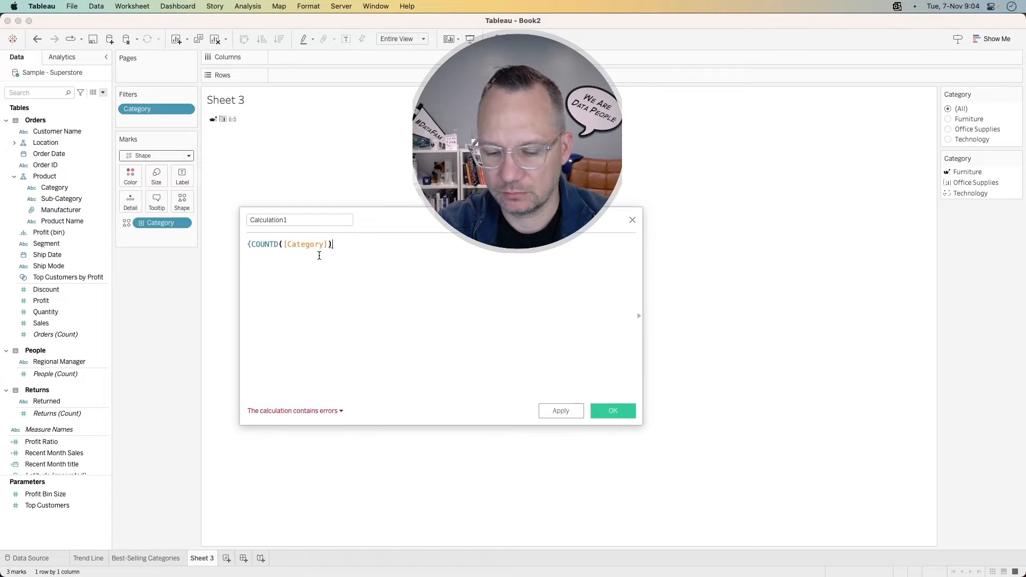
pyautogui.write('}=1')
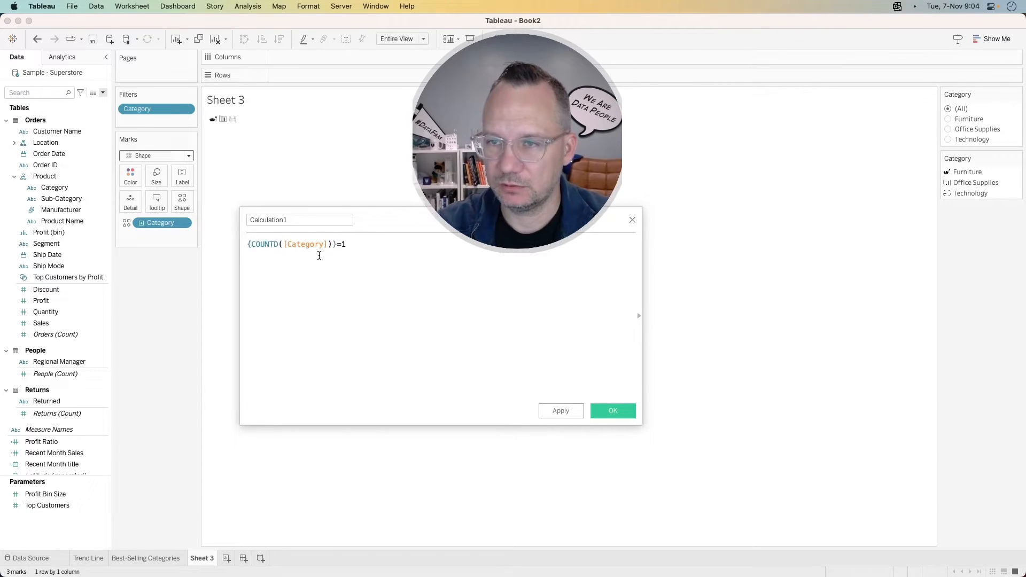
pyautogui.click(562, 412)
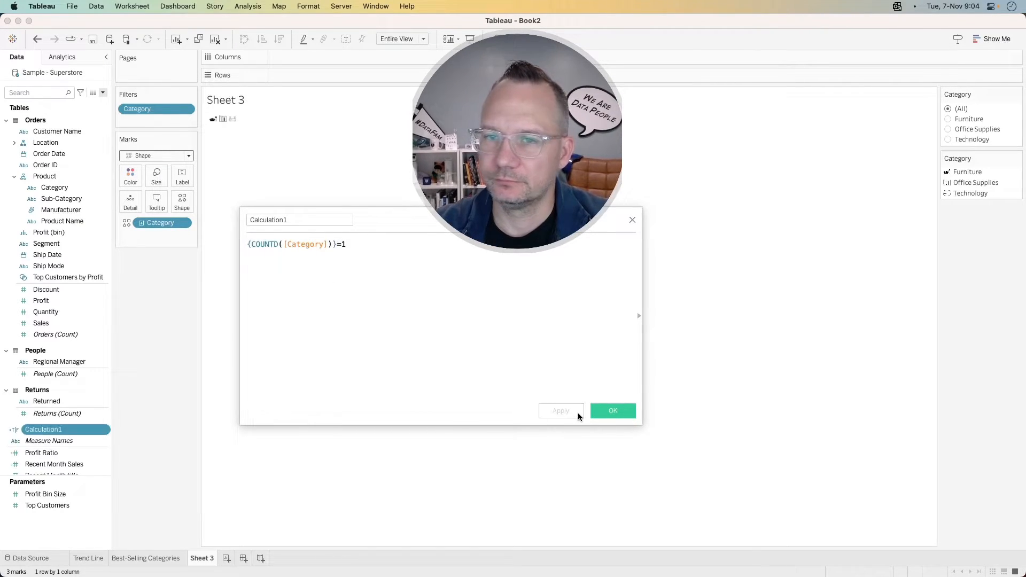
# Filter Sheet 3 by Calculation1, adding True as a custom list value
pyautogui.moveTo(57, 435); pyautogui.dragTo(155, 122)
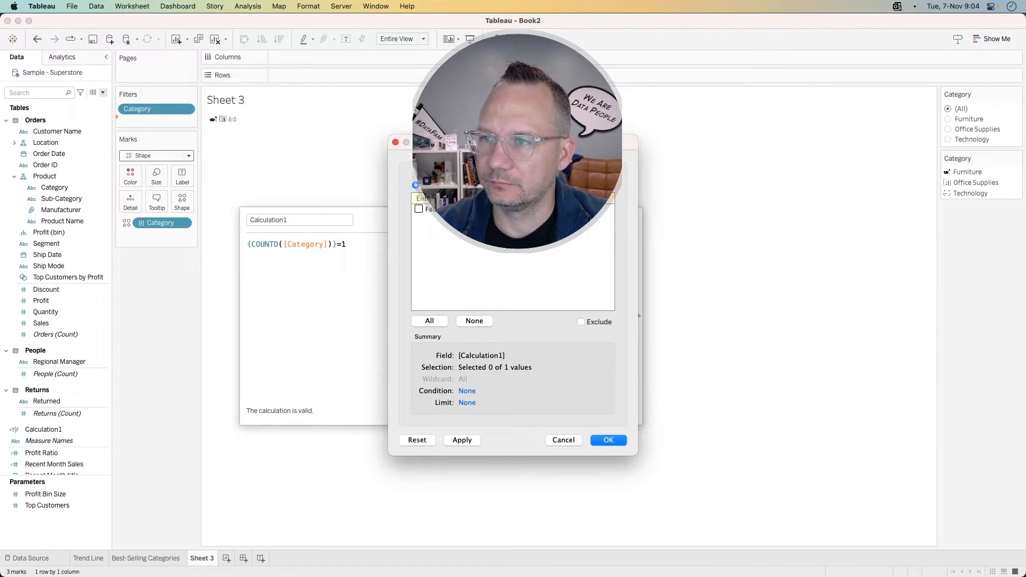
pyautogui.click(485, 185)
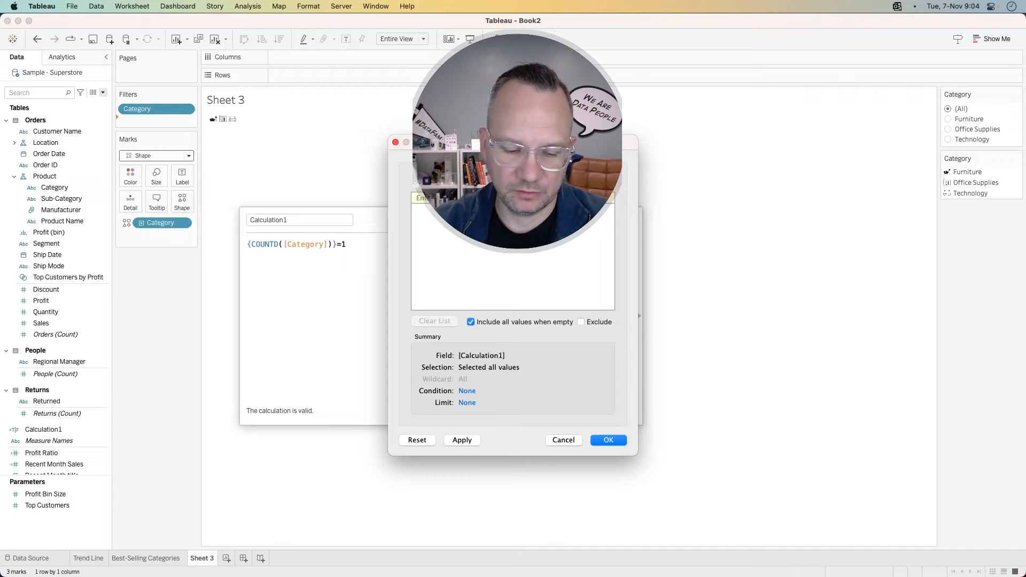
pyautogui.write('True')
pyautogui.press('Return')
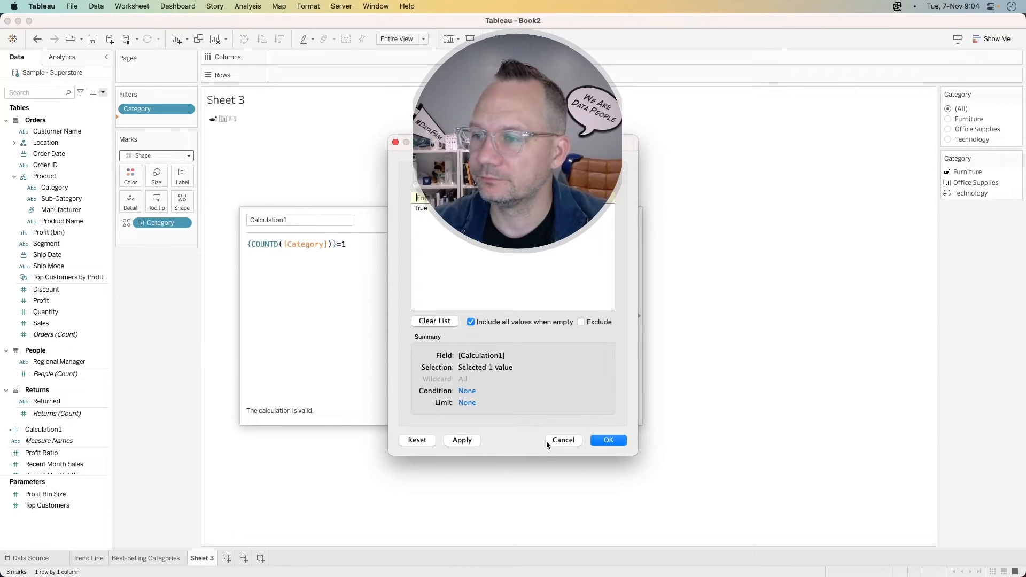
pyautogui.click(460, 440)
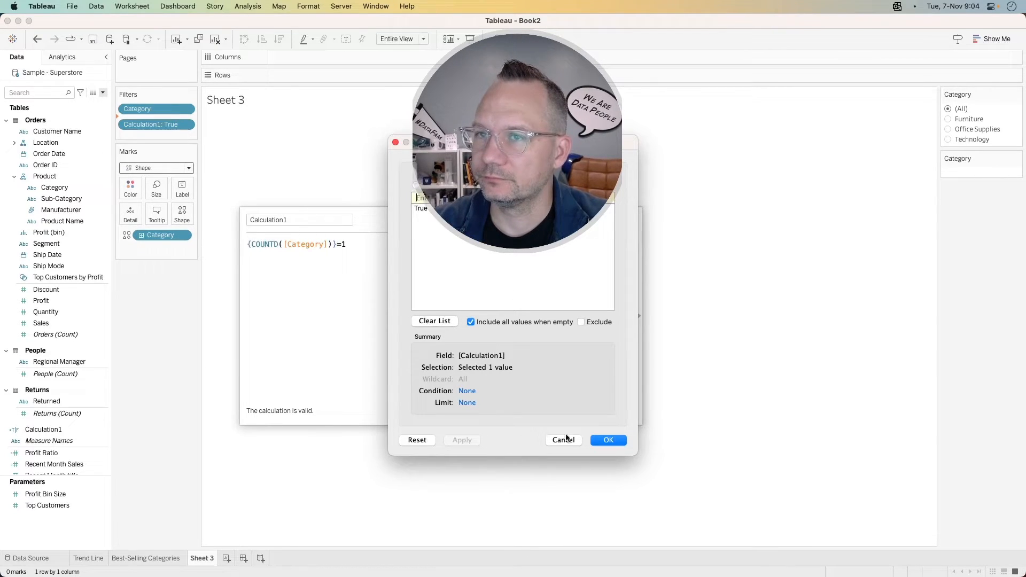
pyautogui.click(604, 440)
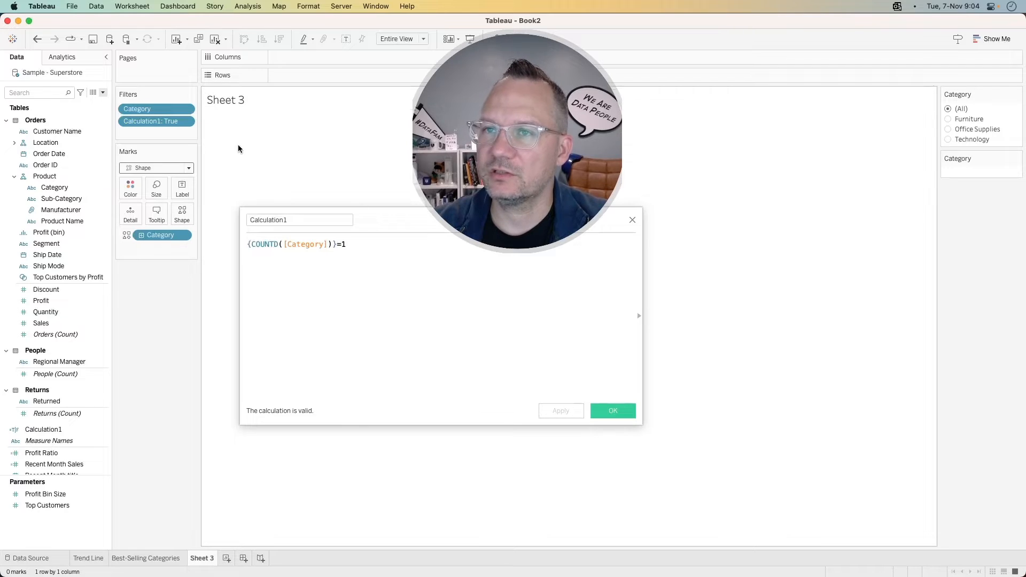
# Set the Category filter to Furniture, add it to context, and move the calculation editor off the icon
pyautogui.click(949, 120)
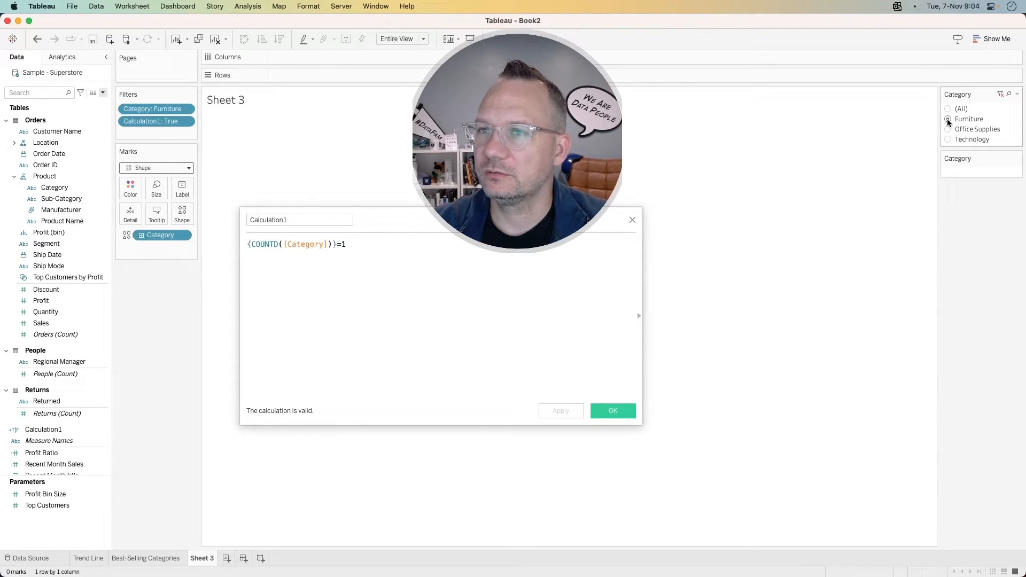
pyautogui.click(187, 109)
pyautogui.click(169, 166)
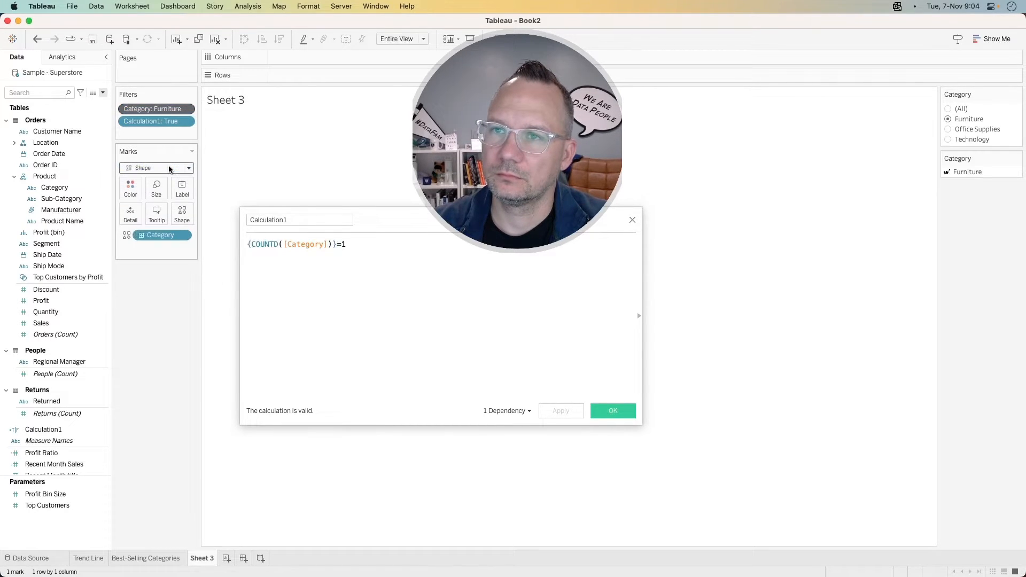
pyautogui.moveTo(440, 225); pyautogui.dragTo(361, 297)
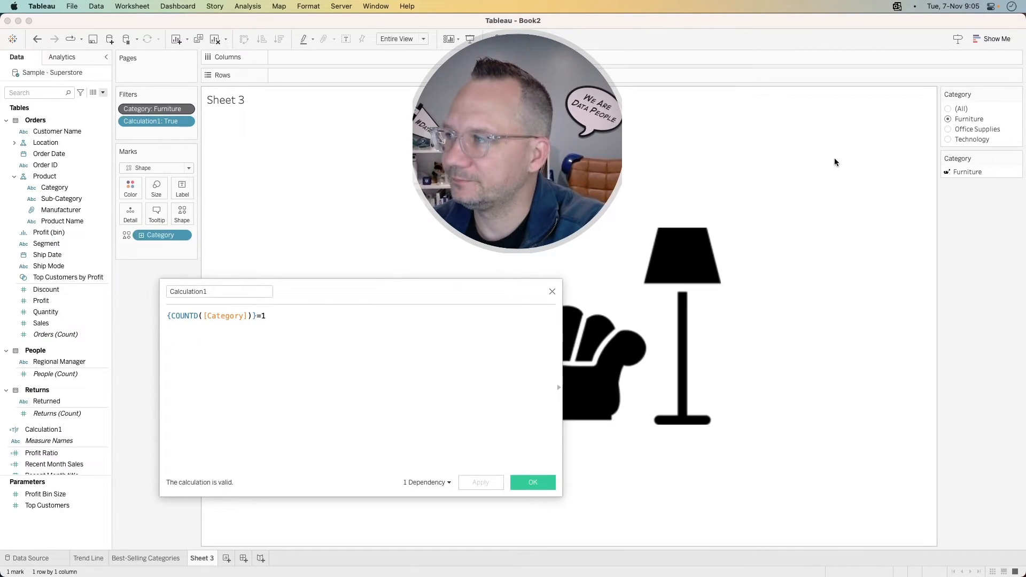
# Check the icon sheet with the Category filter at All, Office Supplies and Technology, and return it to All
pyautogui.click(947, 108)
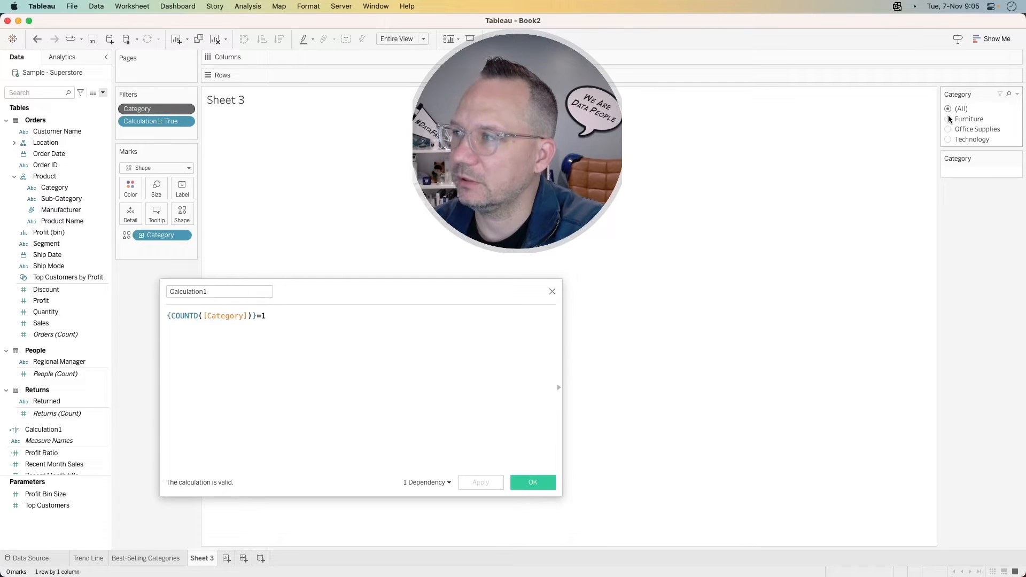
pyautogui.click(947, 130)
pyautogui.click(949, 139)
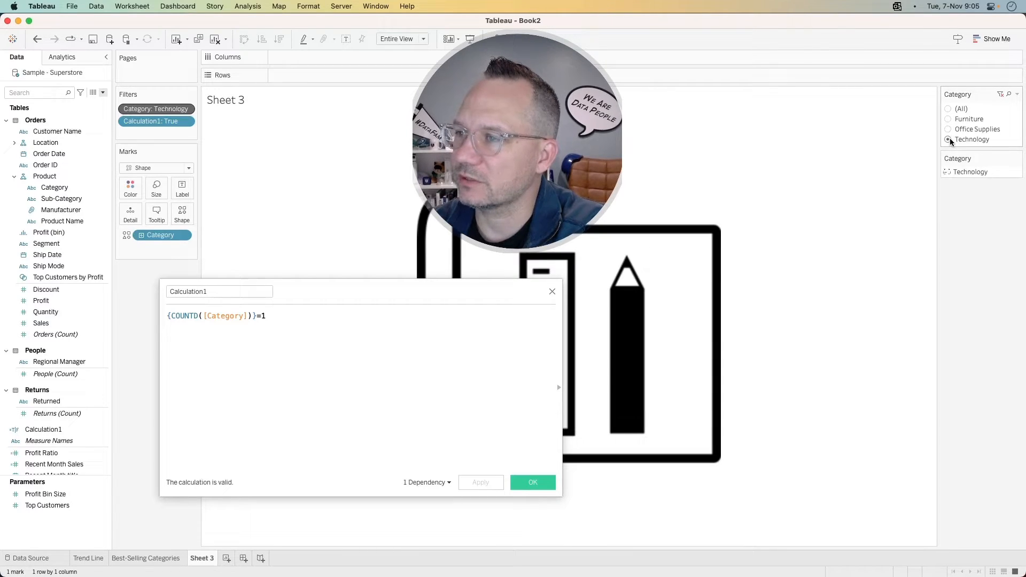
pyautogui.click(949, 109)
# Move the calculation editor aside and rename Calculation1 as "Cat Couunt"
pyautogui.moveTo(320, 292); pyautogui.dragTo(561, 224)
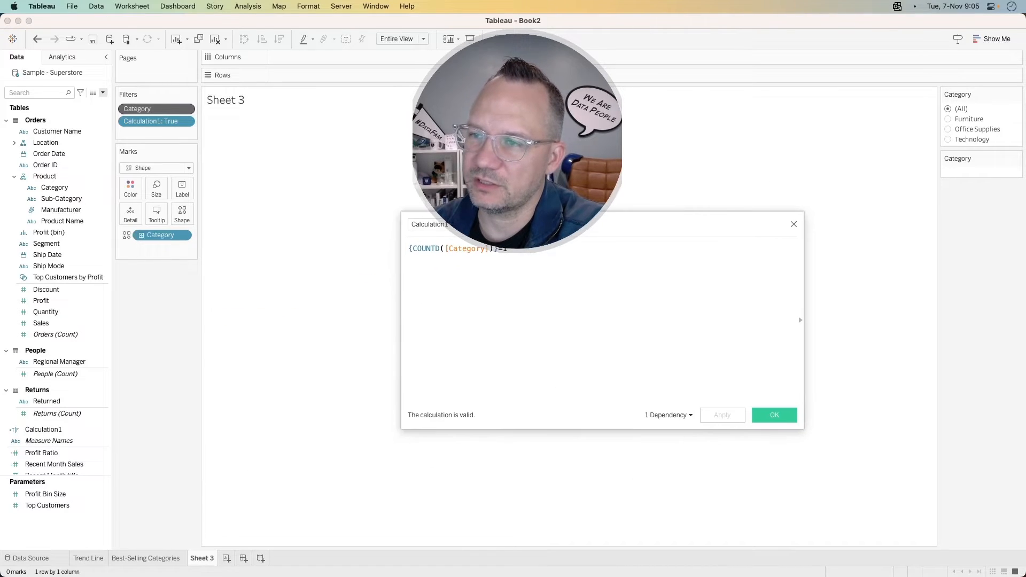
pyautogui.doubleClick(449, 227)
pyautogui.write('Caeg')
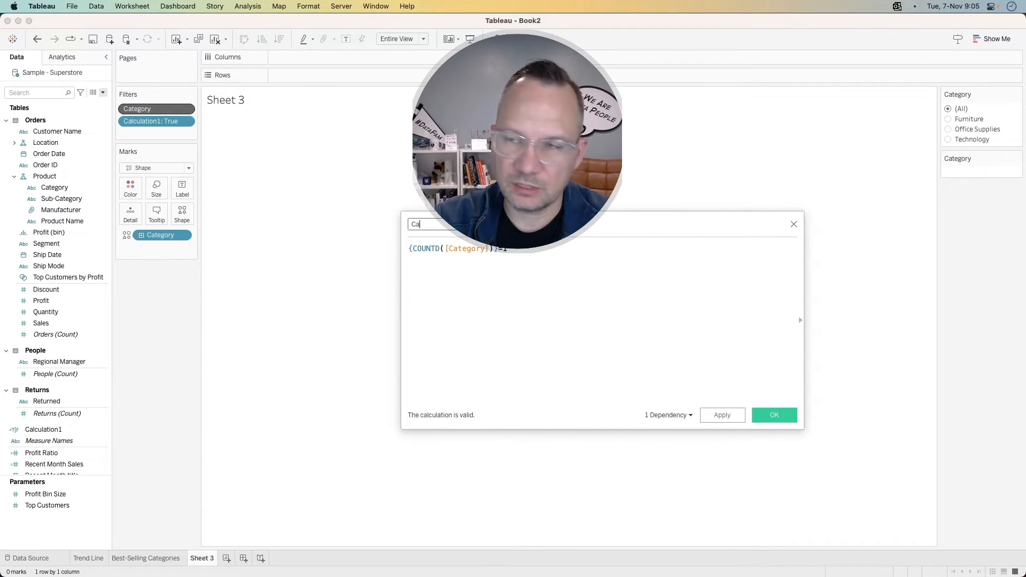
pyautogui.press('BackSpace')
pyautogui.press('BackSpace')
pyautogui.write('t Couin')
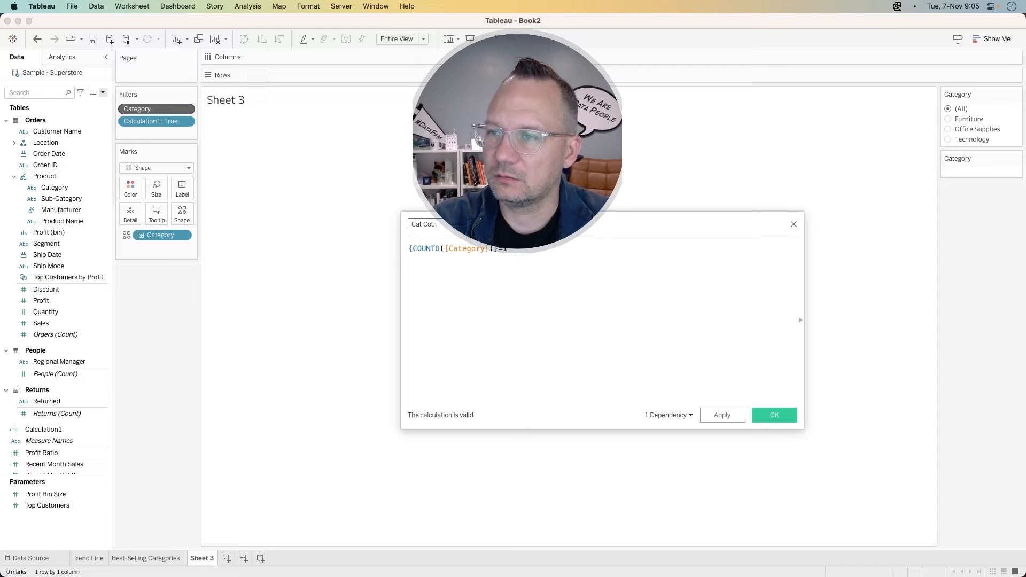
pyautogui.press('BackSpace')
pyautogui.press('BackSpace')
pyautogui.write('unt')
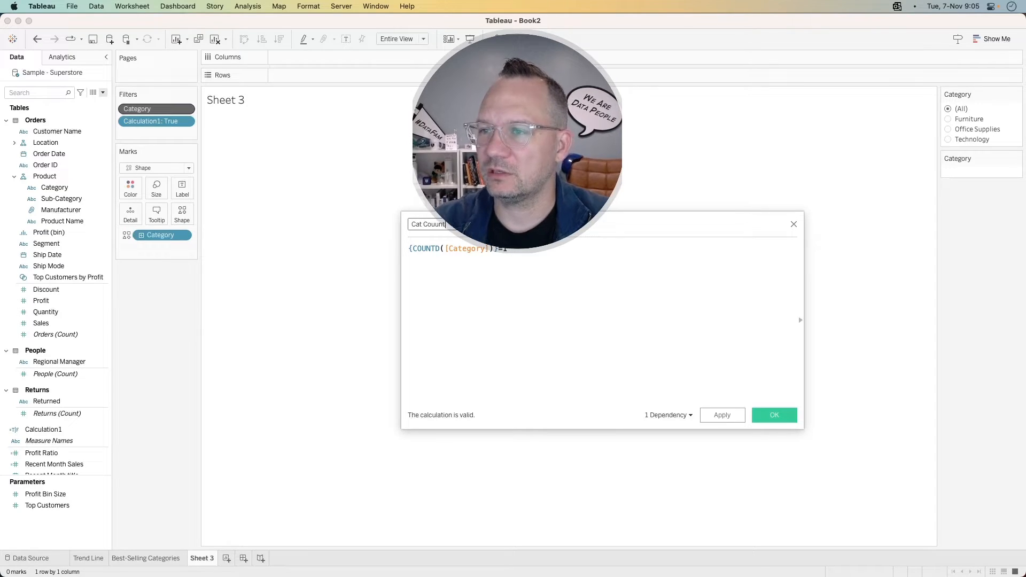
# Enlarge the formula text in the calculation editor and examine the {COUNTD([Category])} expression and its comparison with 1
pyautogui.moveTo(536, 256); pyautogui.dragTo(376, 255)
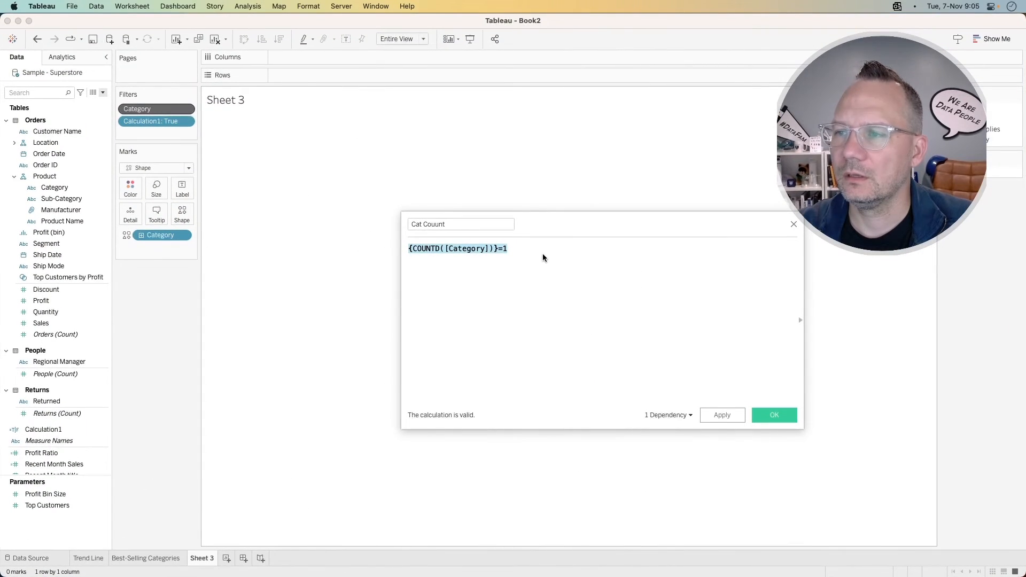
pyautogui.moveTo(572, 232); pyautogui.dragTo(449, 233)
pyautogui.press('super+plus')
pyautogui.press('super+plus')
pyautogui.press('super+plus')
pyautogui.press('super+plus')
pyautogui.press('super+plus')
pyautogui.press('super+plus')
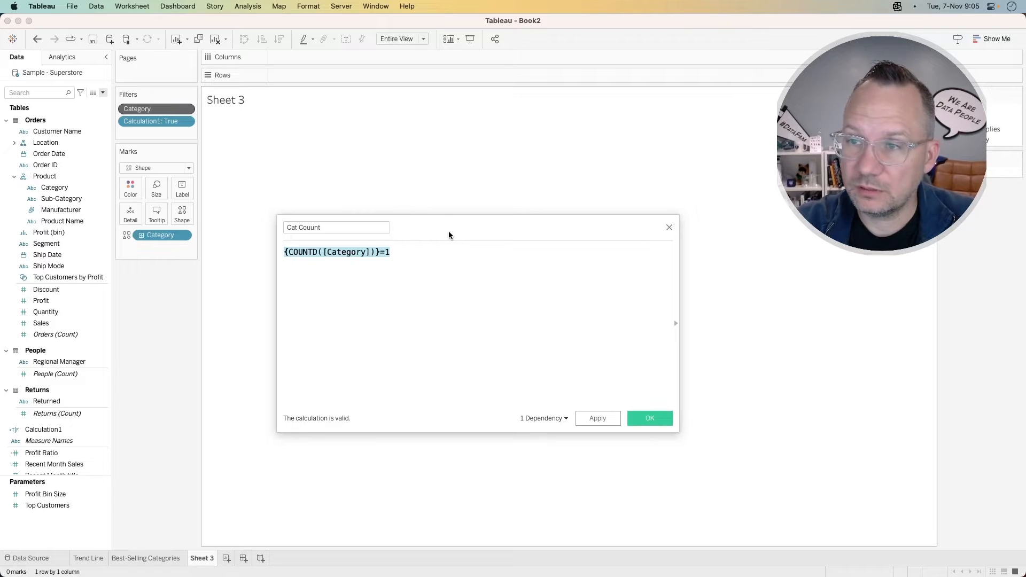
pyautogui.click(431, 266)
pyautogui.moveTo(413, 254); pyautogui.dragTo(278, 253)
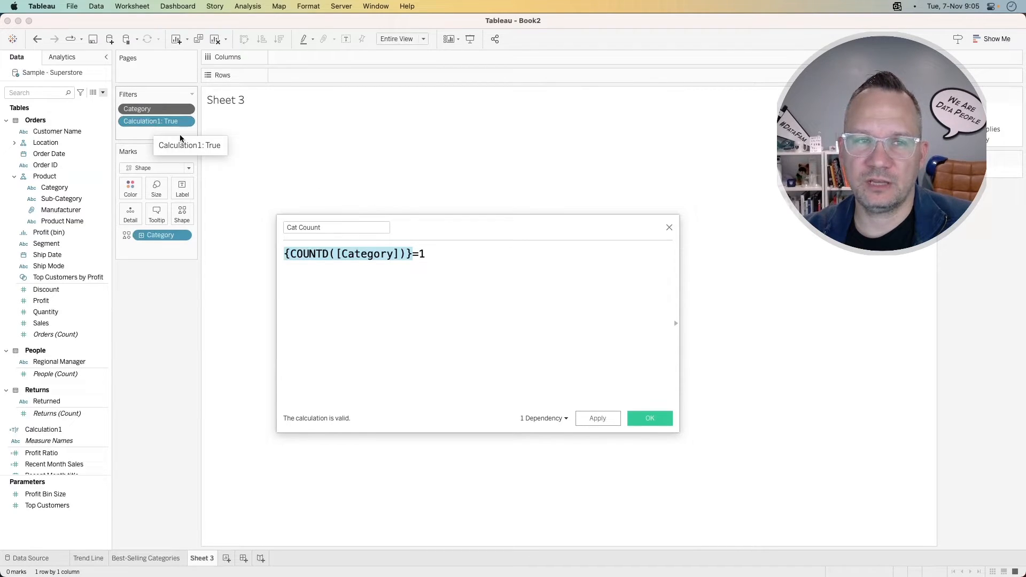
pyautogui.moveTo(428, 255); pyautogui.dragTo(260, 260)
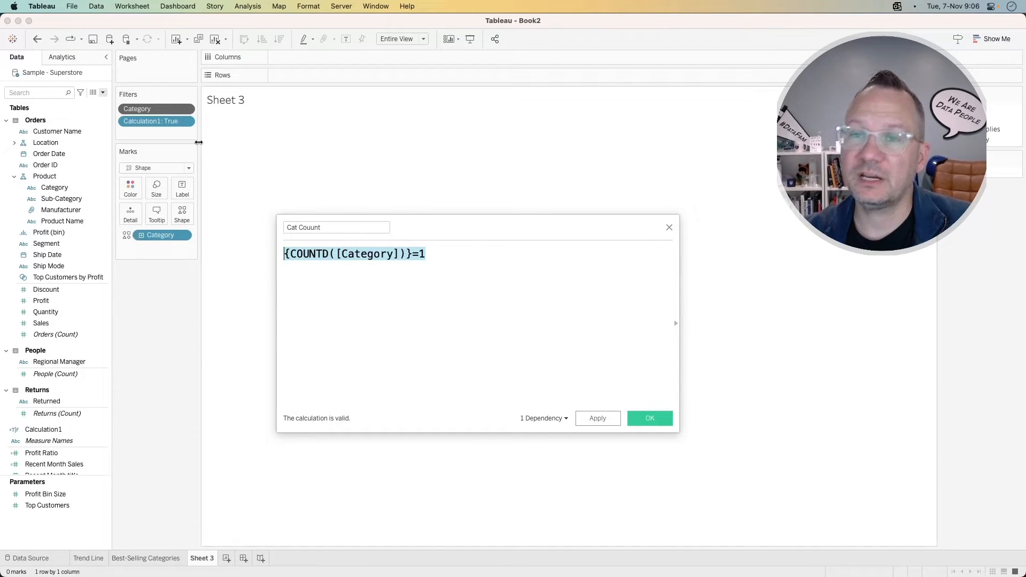
# Examine the Category filter's context option alongside the {COUNTD([Category])} part of the formula
pyautogui.click(155, 111)
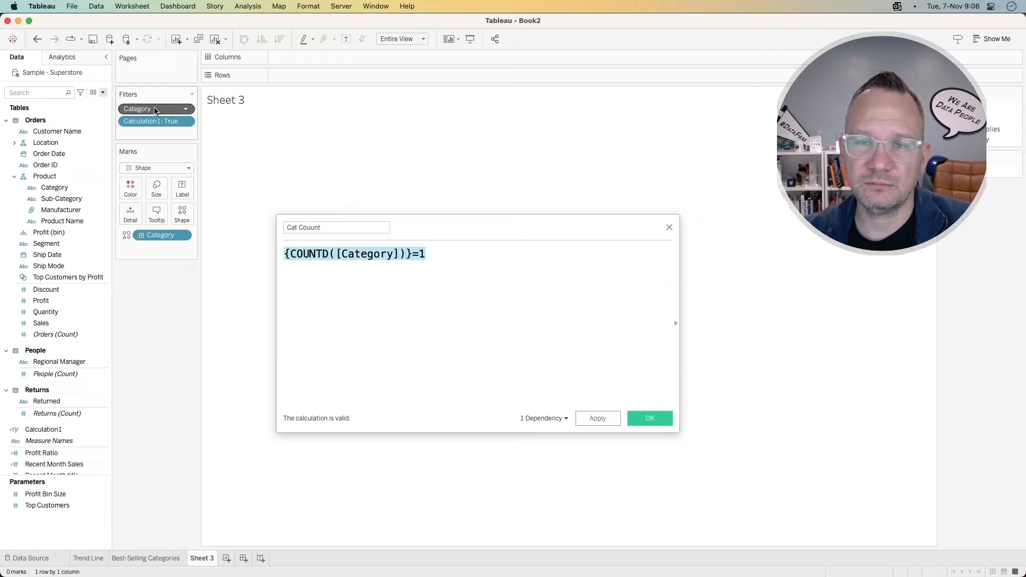
pyautogui.click(186, 111)
pyautogui.moveTo(179, 177)
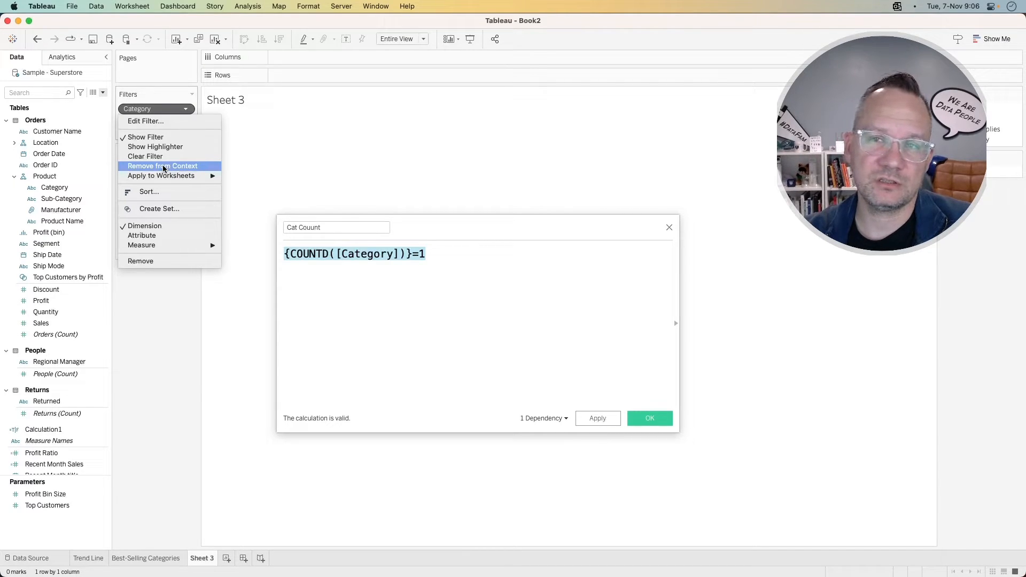
pyautogui.click(417, 256)
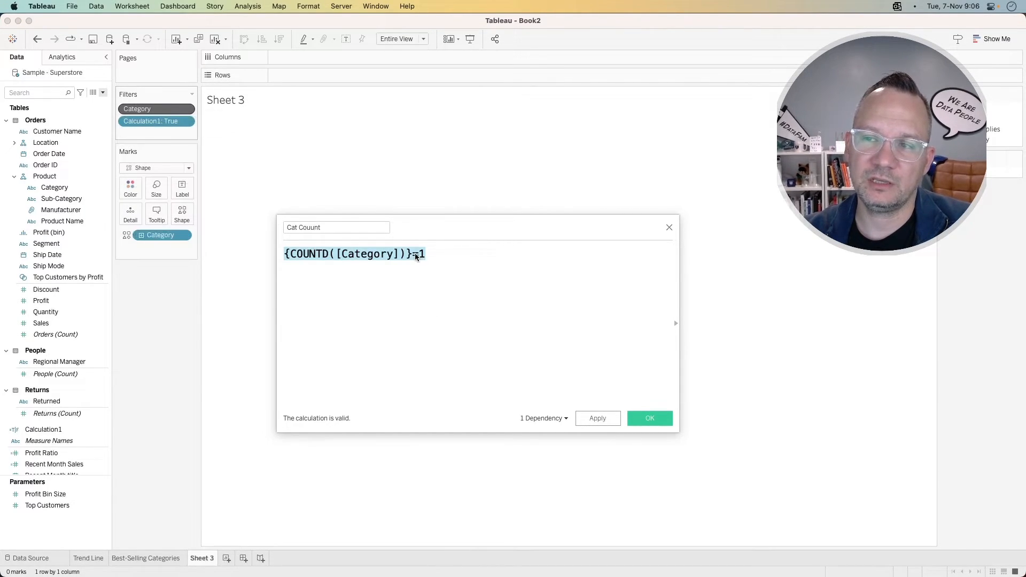
pyautogui.click(416, 255)
pyautogui.moveTo(416, 254); pyautogui.dragTo(283, 245)
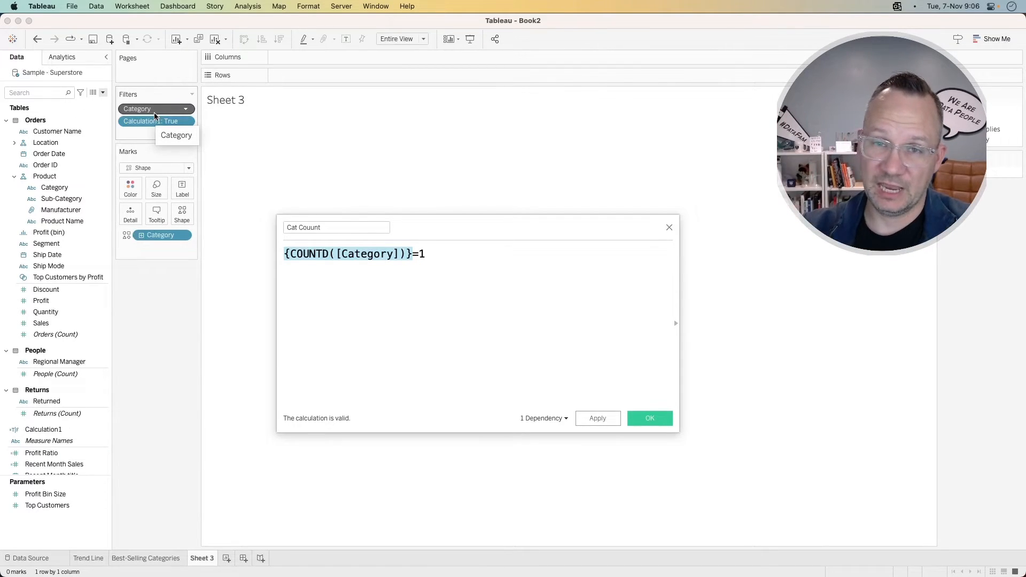
# Save the renamed calculation and hide the title of Sheet 3
pyautogui.click(357, 283)
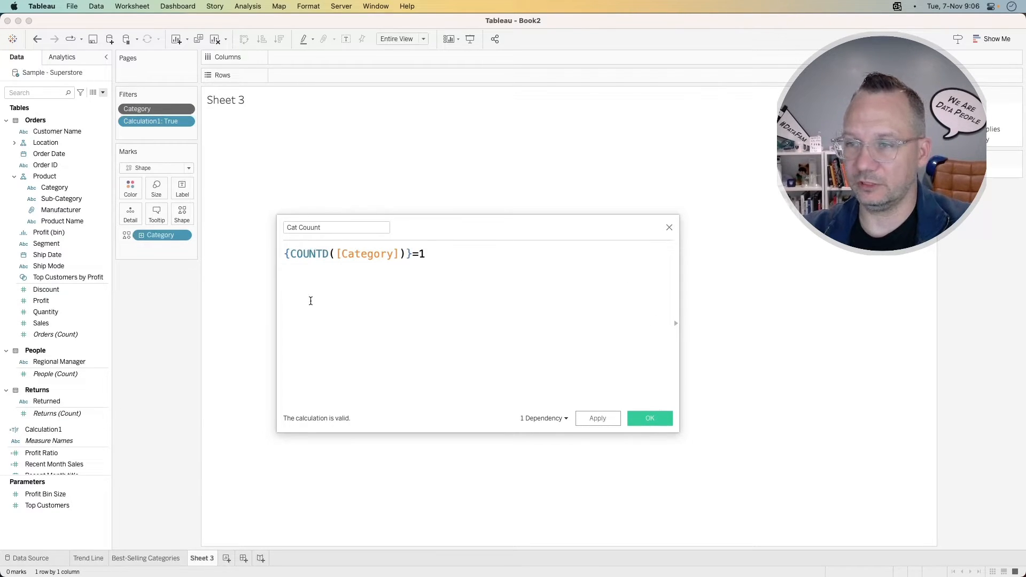
pyautogui.click(653, 418)
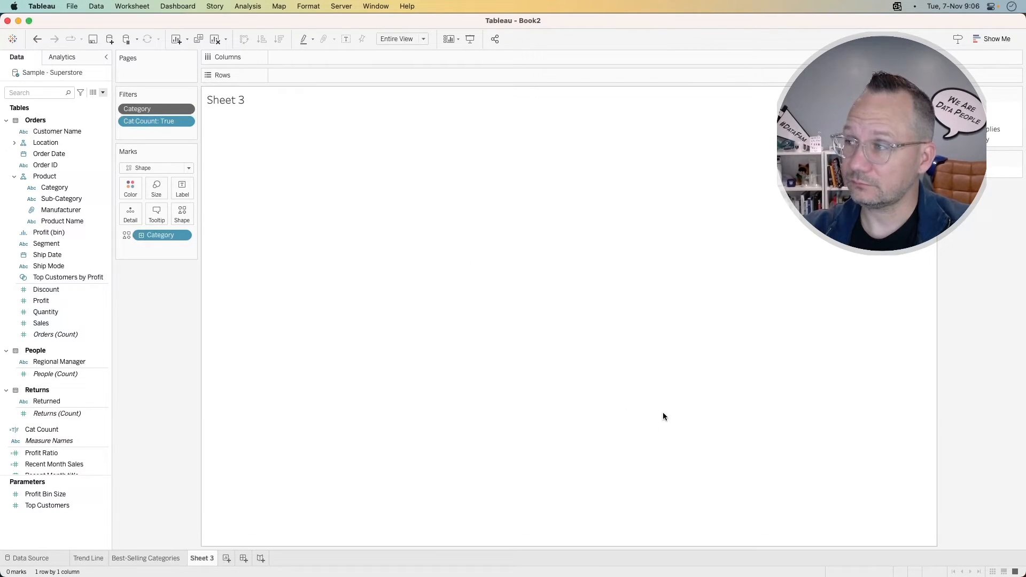
pyautogui.rightClick(248, 111)
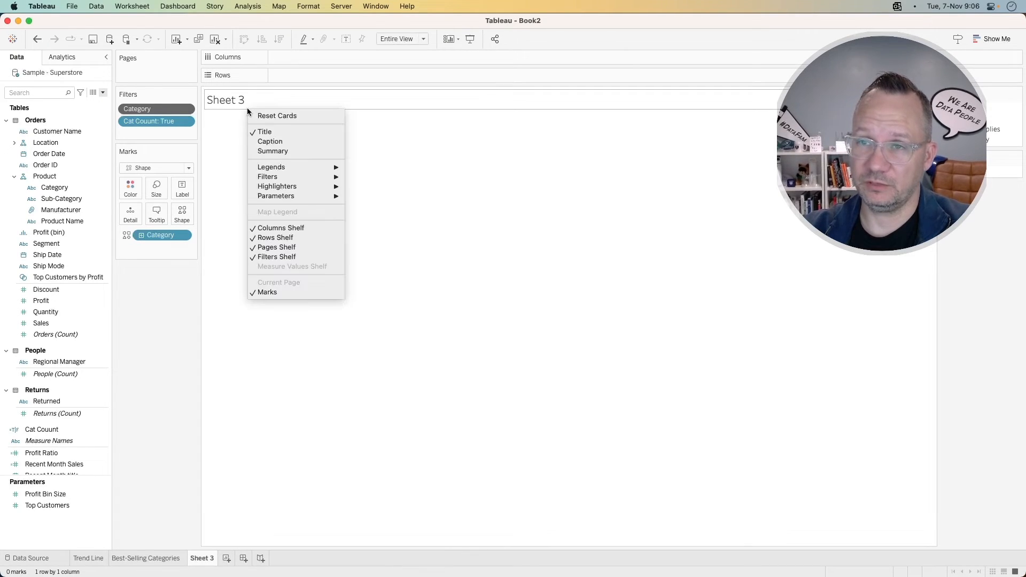
pyautogui.click(271, 138)
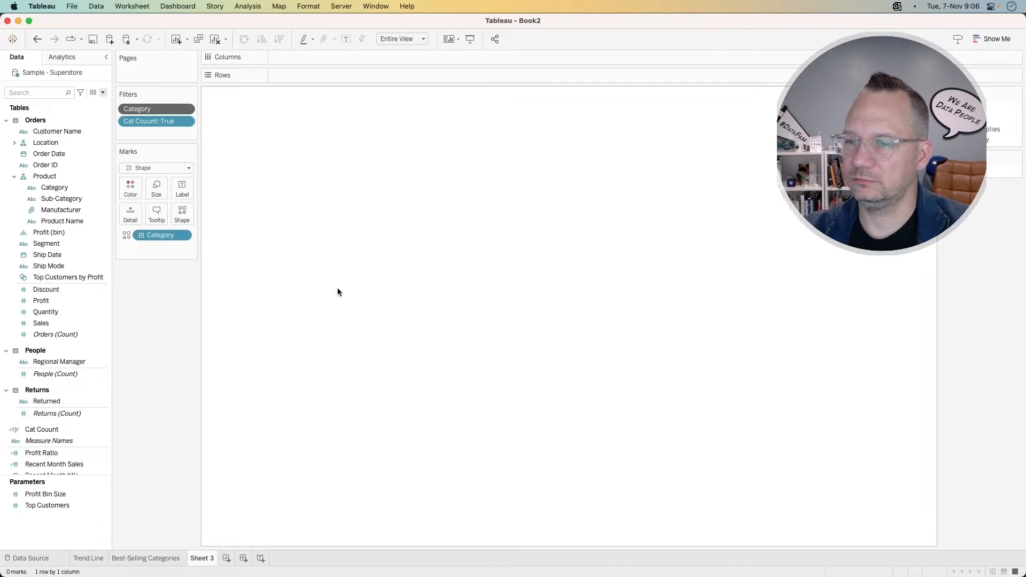
# Test the icons by filtering to Furniture, Office Supplies and Technology in turn, and reset the Category filter to All
pyautogui.click(963, 119)
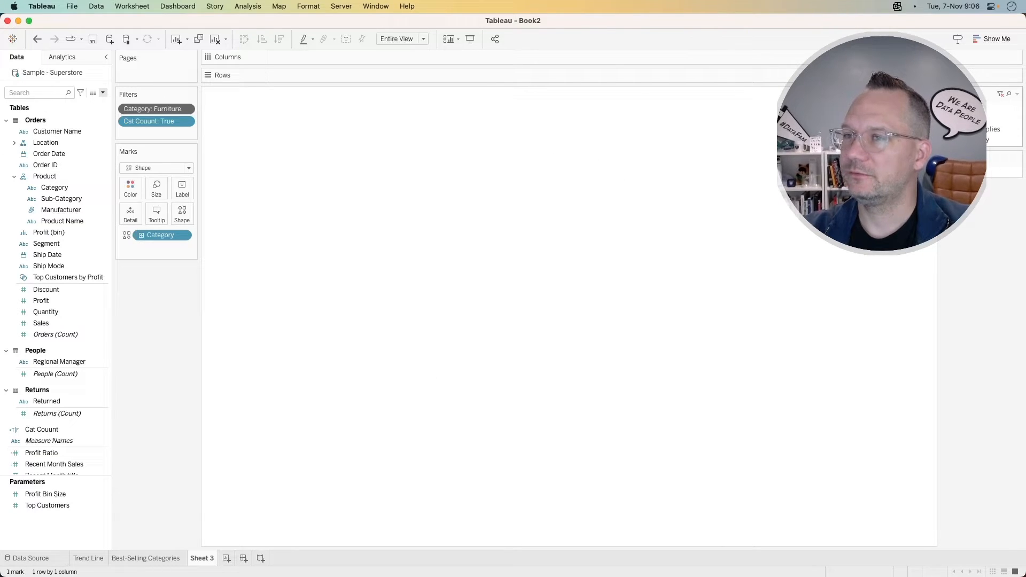
pyautogui.click(962, 129)
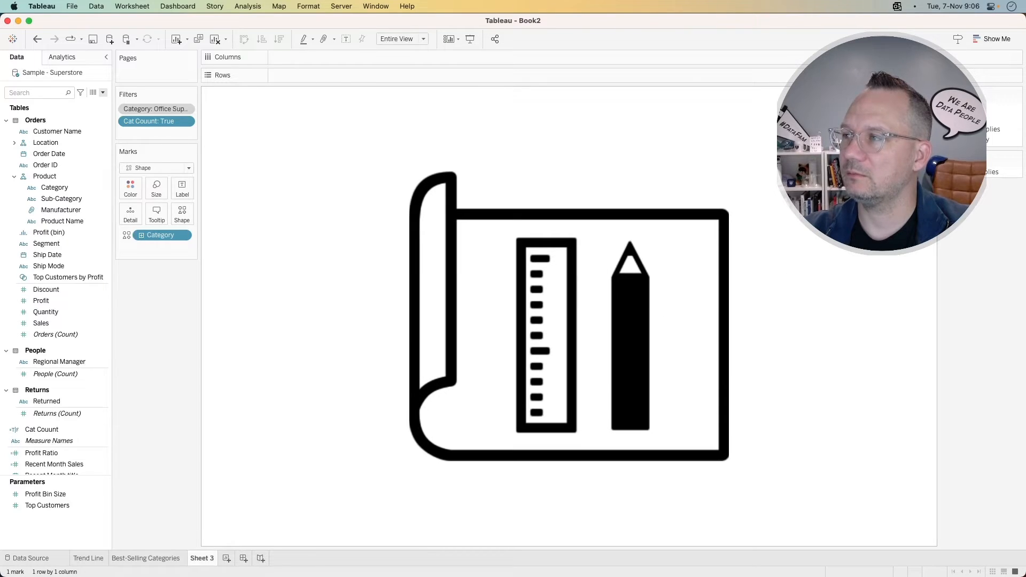
pyautogui.click(962, 139)
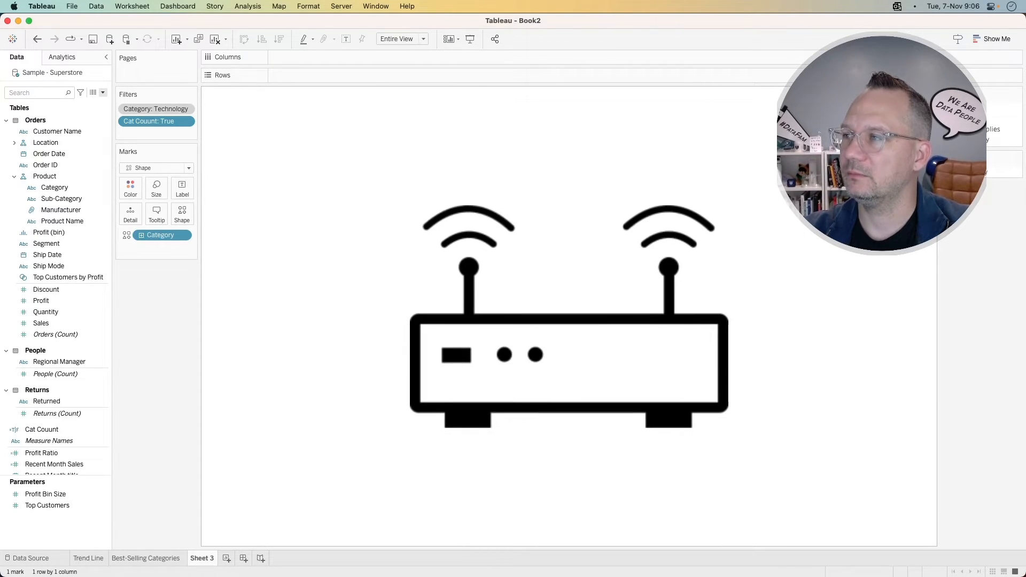
pyautogui.click(960, 108)
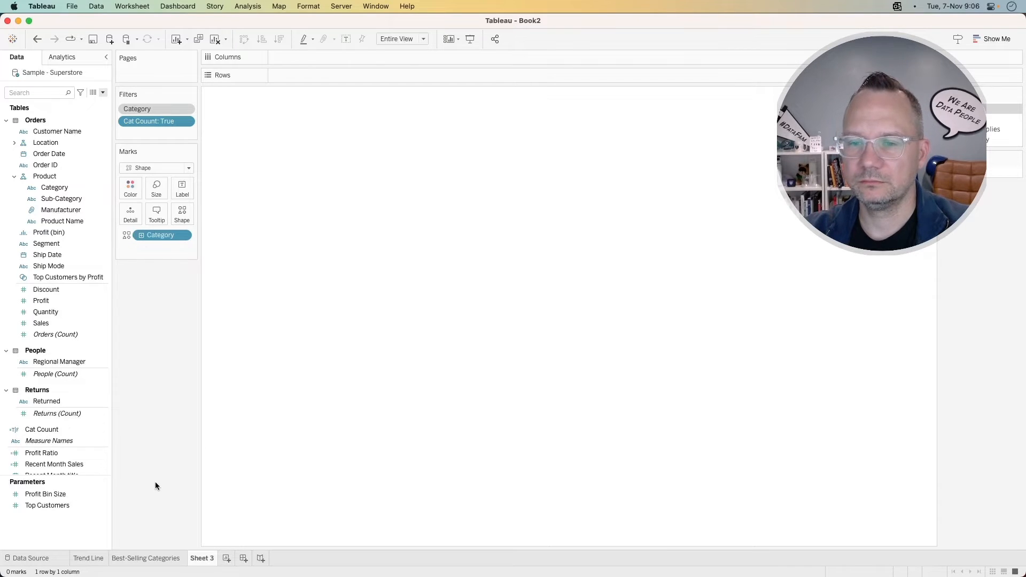
# Rename Sheet 3 as Logo
pyautogui.doubleClick(202, 557)
pyautogui.write('Logo')
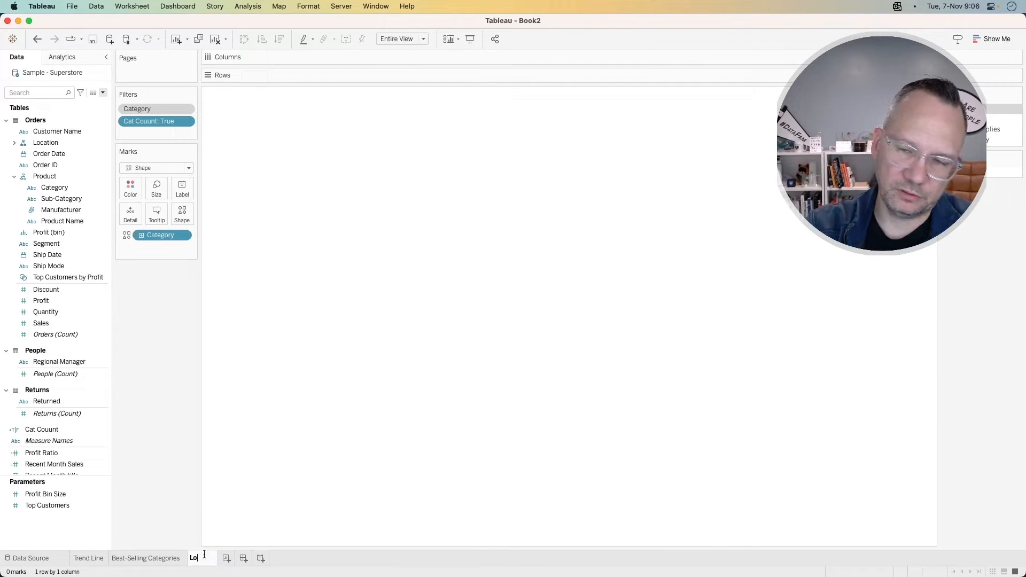
pyautogui.press('Return')
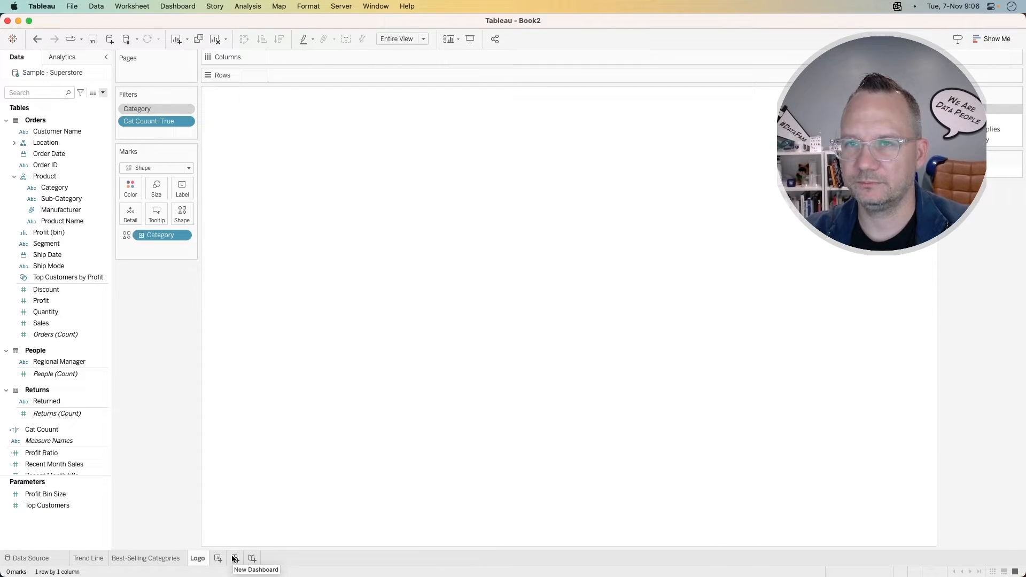
# Apply the Category filter to all worksheets using this data source
pyautogui.click(185, 109)
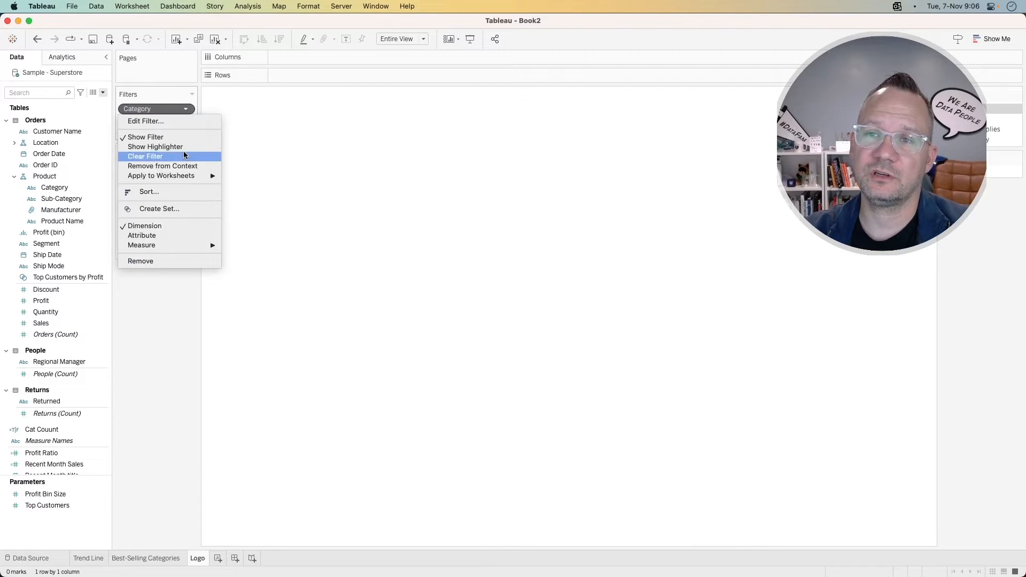
pyautogui.moveTo(182, 176)
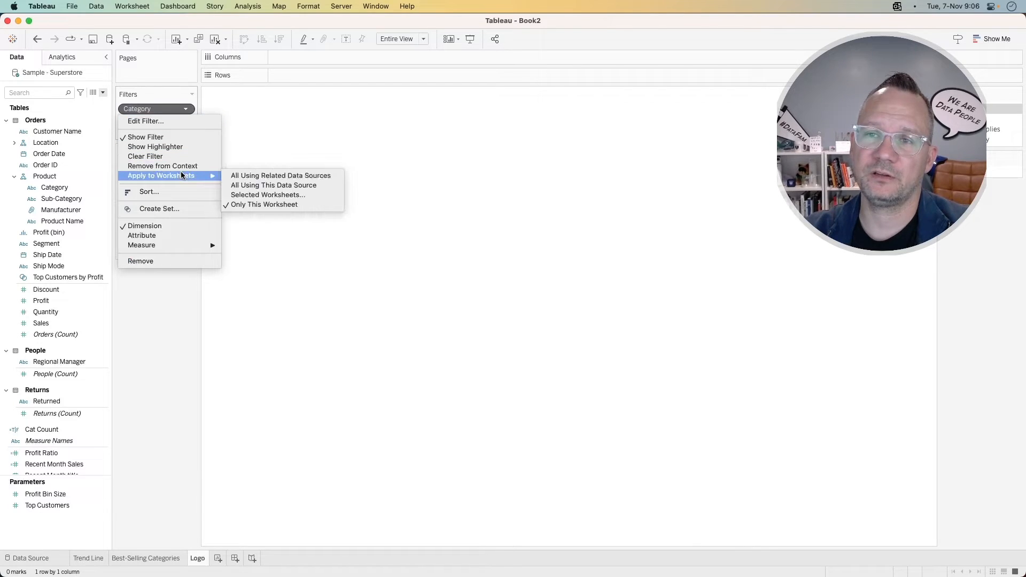
pyautogui.click(310, 185)
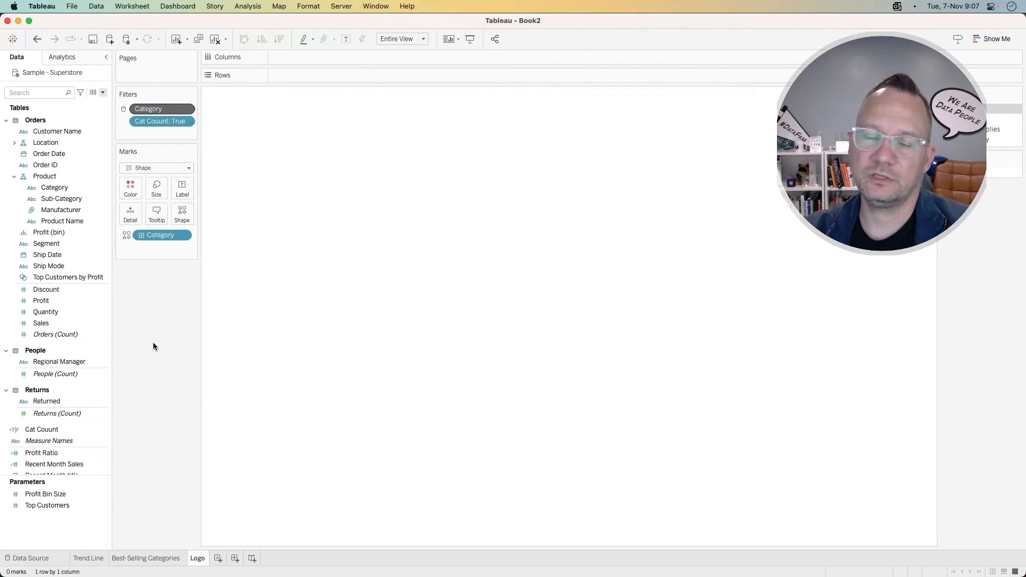
# Create a new dashboard with a vertical container and place the Best-Selling Categories sheet in it
pyautogui.click(235, 558)
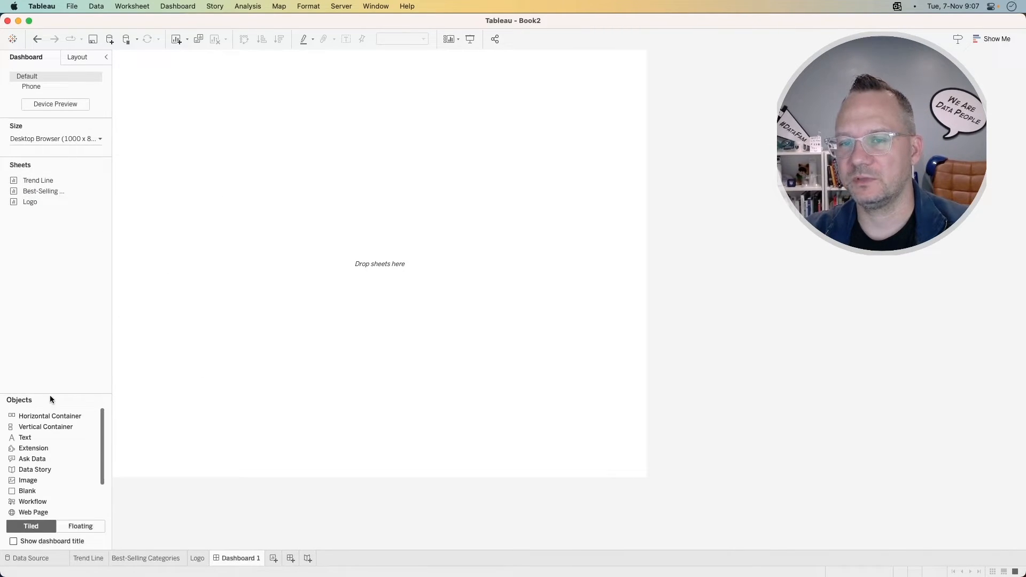
pyautogui.moveTo(43, 428); pyautogui.dragTo(342, 268)
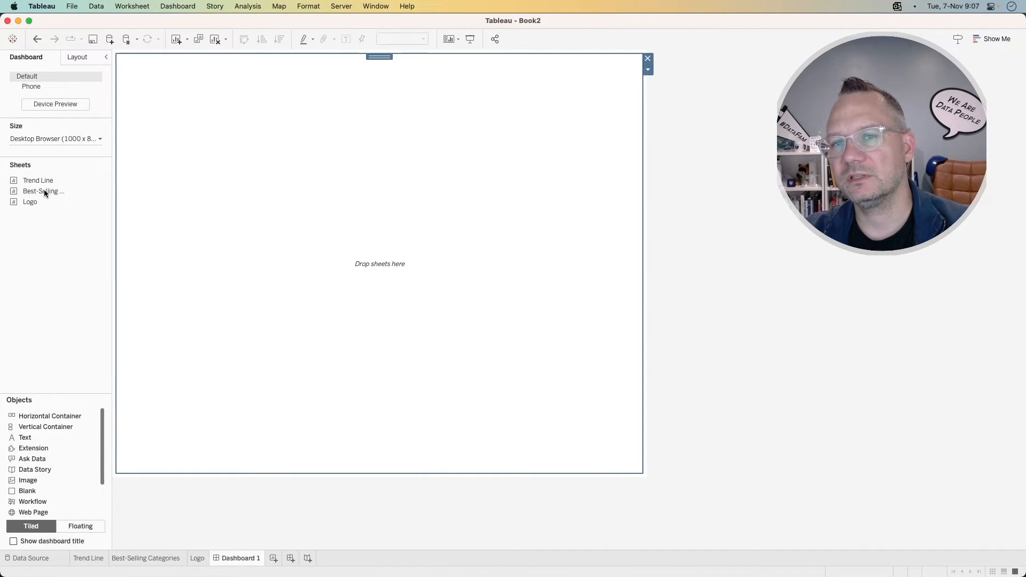
pyautogui.moveTo(40, 191); pyautogui.dragTo(287, 294)
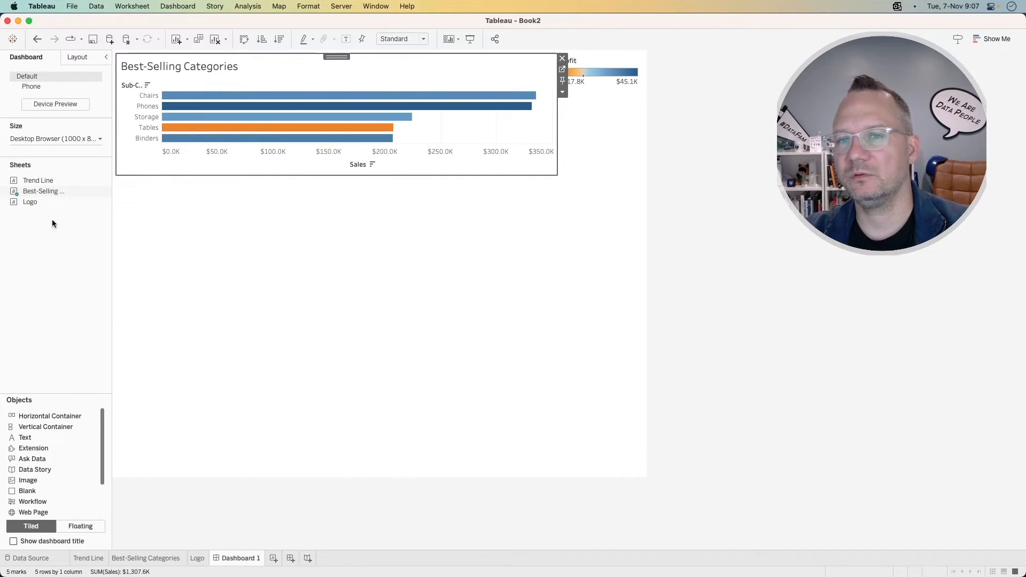
# Add a vertical container above the Best-Selling Categories chart and place the Trend Line sheet in it
pyautogui.moveTo(52, 182)
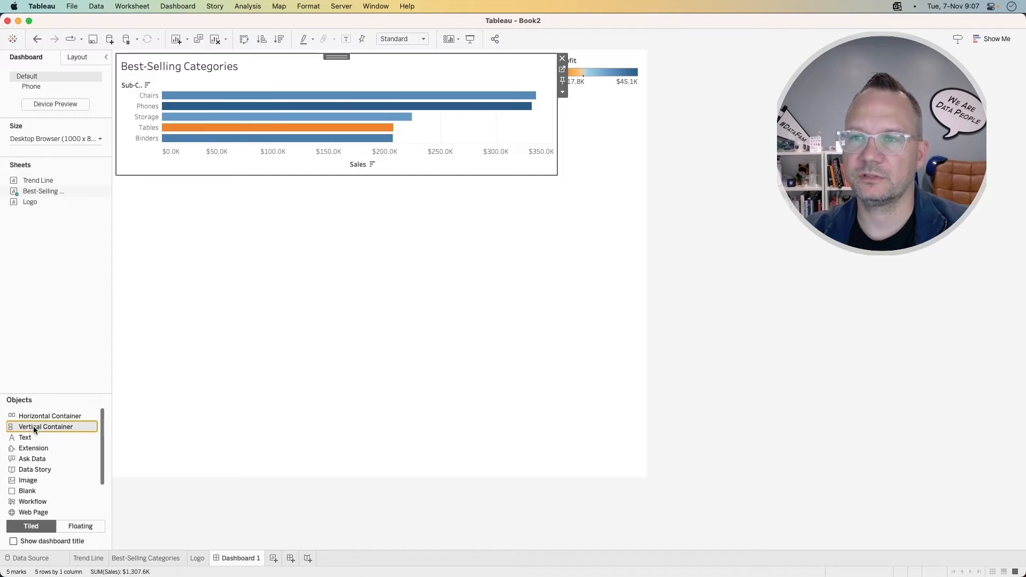
pyautogui.moveTo(34, 426)
pyautogui.mouseDown()
pyautogui.moveTo(412, 151)
pyautogui.moveTo(394, 86)
pyautogui.mouseUp()
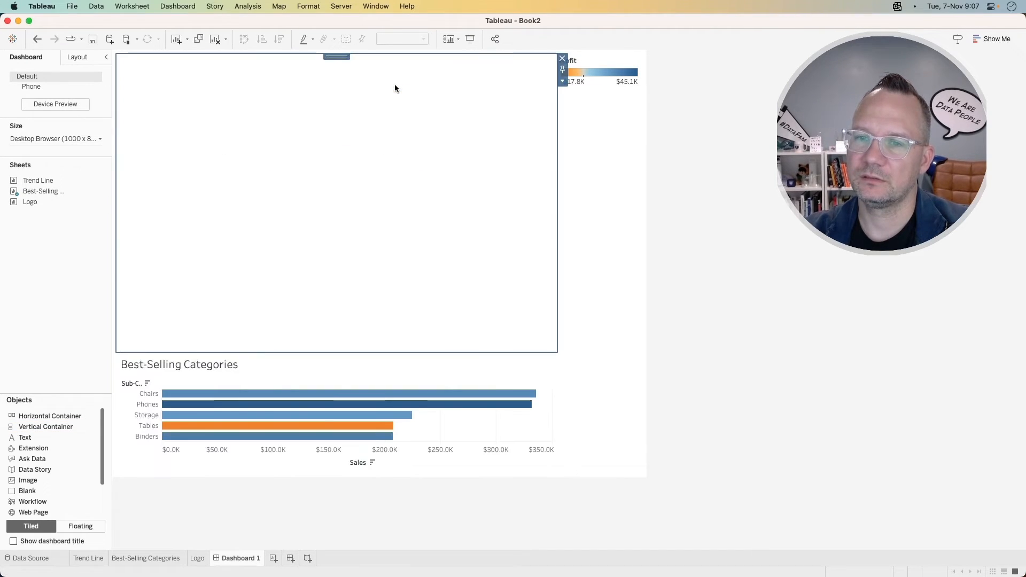
pyautogui.moveTo(77, 185)
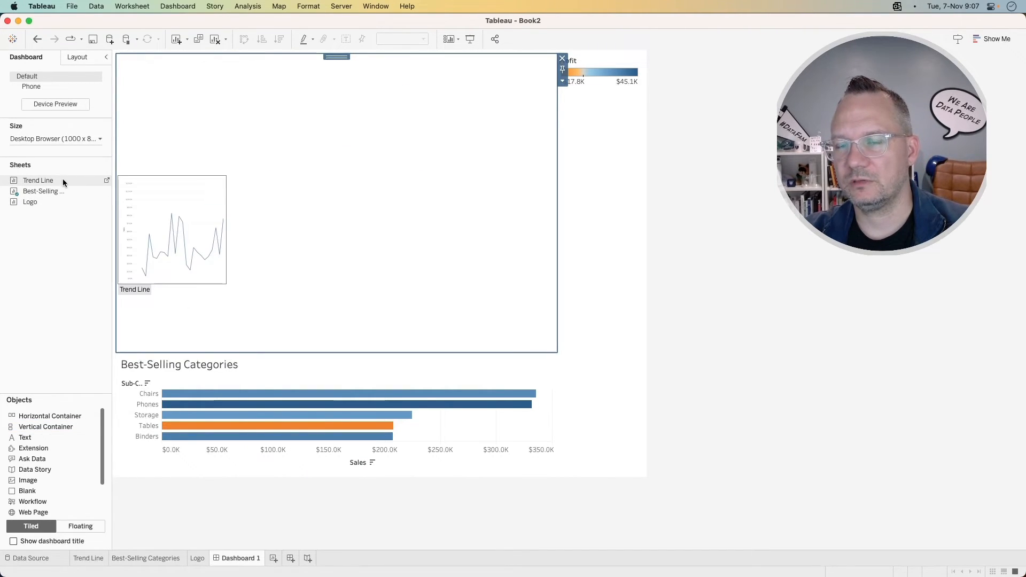
pyautogui.moveTo(62, 179); pyautogui.dragTo(284, 220)
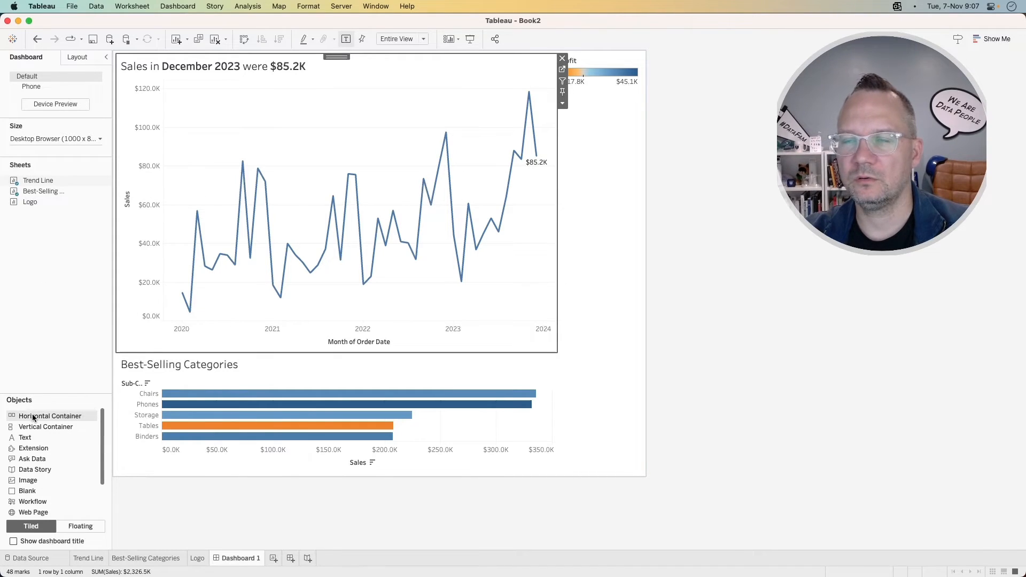
# Add a horizontal container above the trend line and place a text object in it with font size 15 and a darker font colour
pyautogui.moveTo(33, 418); pyautogui.dragTo(410, 125)
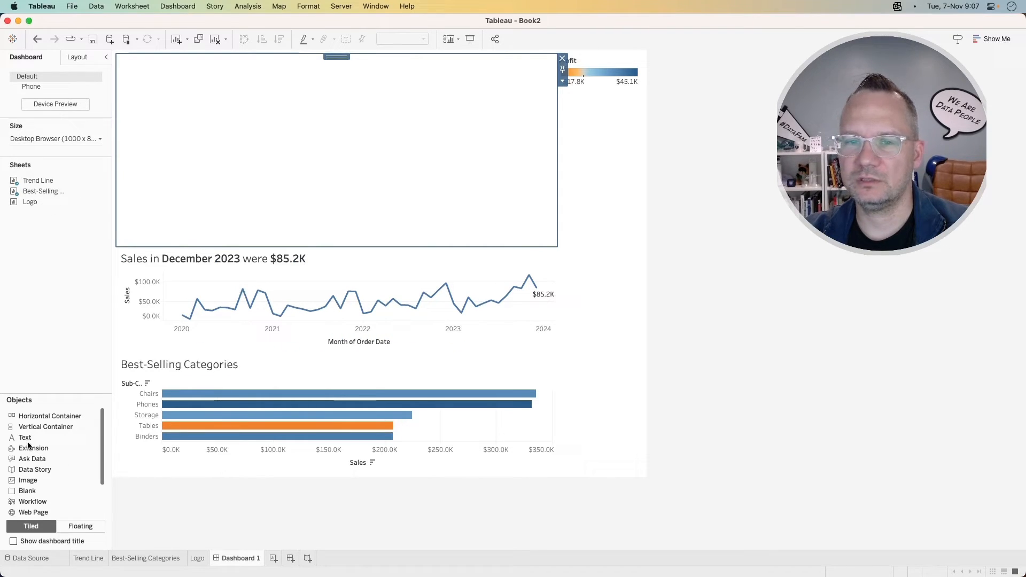
pyautogui.moveTo(24, 436); pyautogui.dragTo(274, 160)
pyautogui.click(482, 231)
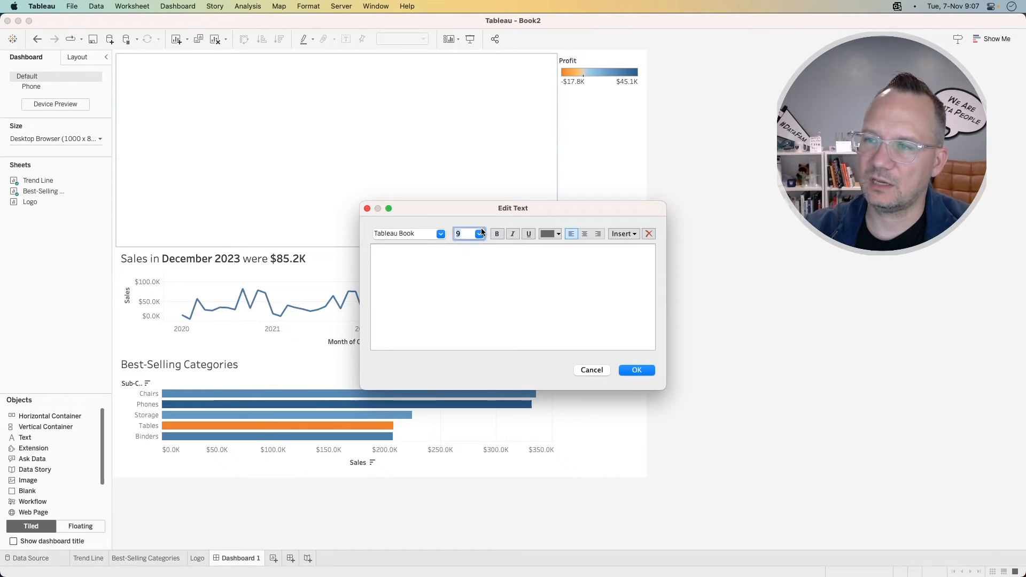
pyautogui.click(479, 234)
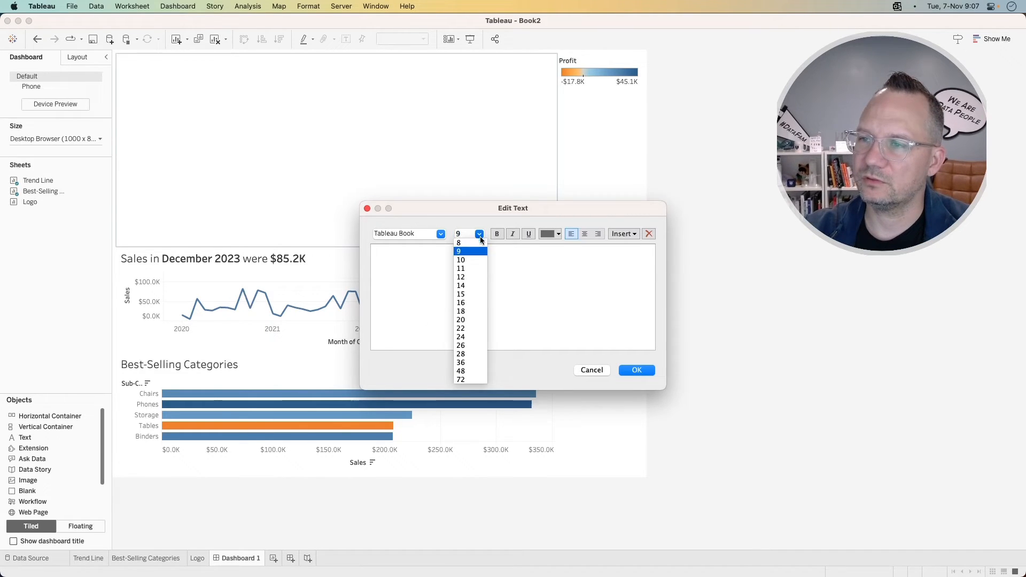
pyautogui.click(469, 293)
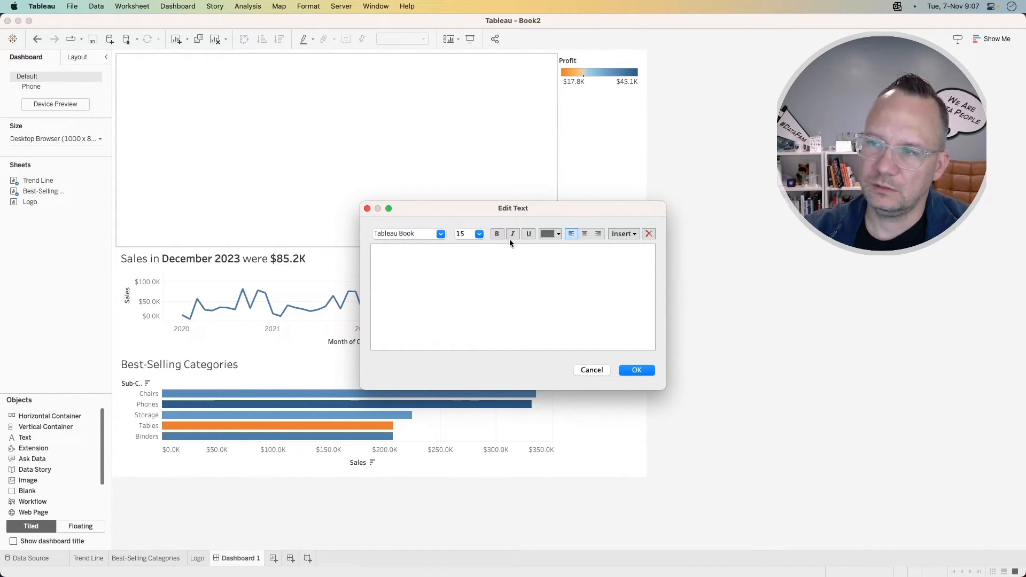
pyautogui.click(546, 234)
pyautogui.click(546, 260)
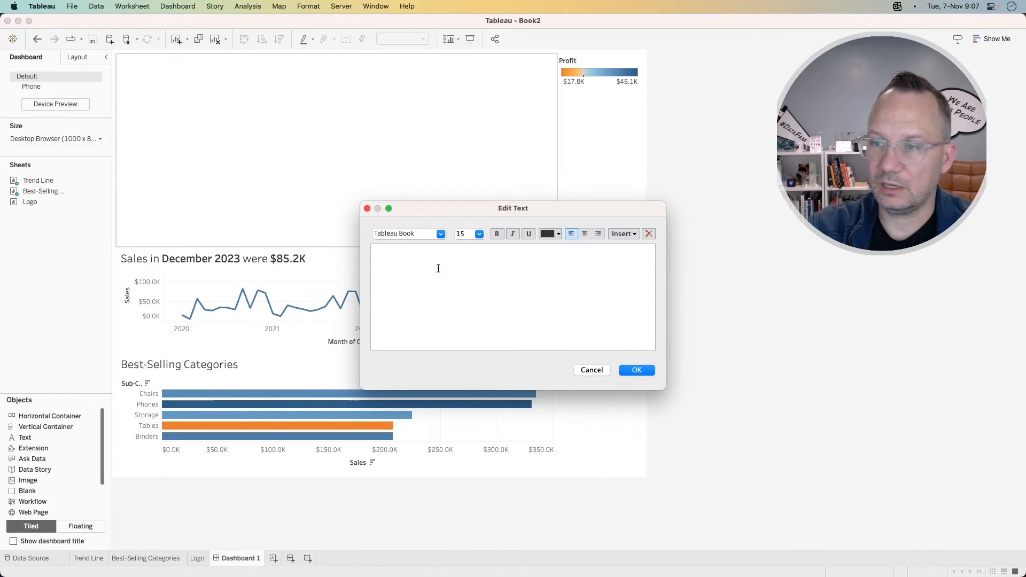
# Enter the dashboard title "#WOW2017 | 02 | How to show nothing when "All" is selected" in the text object
pyautogui.write('#WOW')
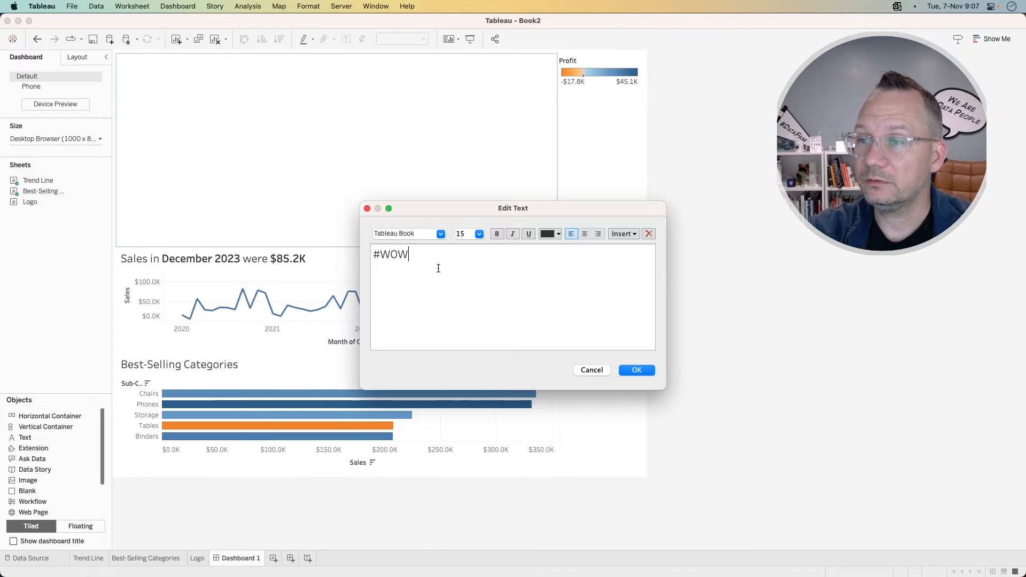
pyautogui.write('20237')
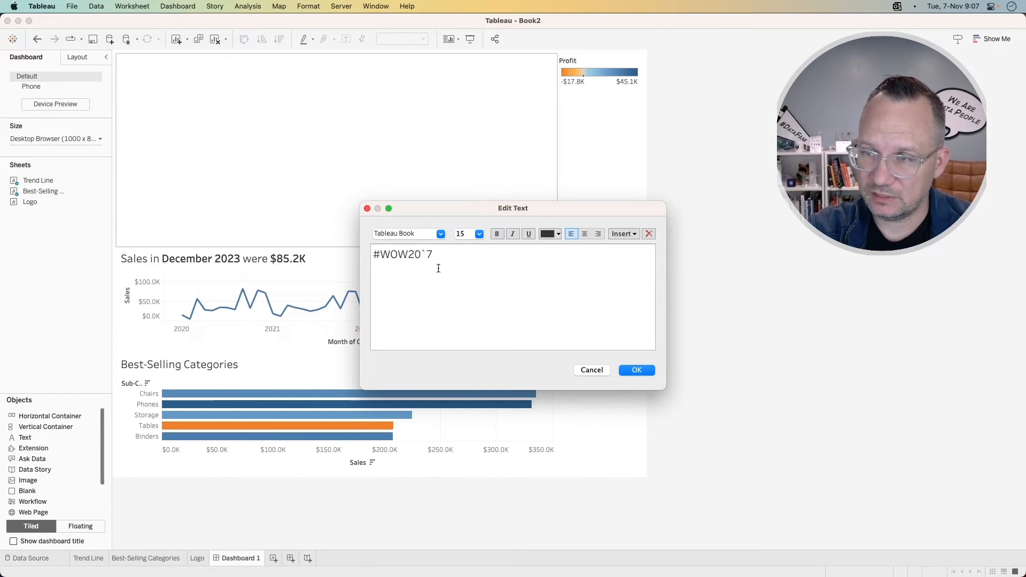
pyautogui.press('BackSpace')
pyautogui.press('BackSpace')
pyautogui.write('17')
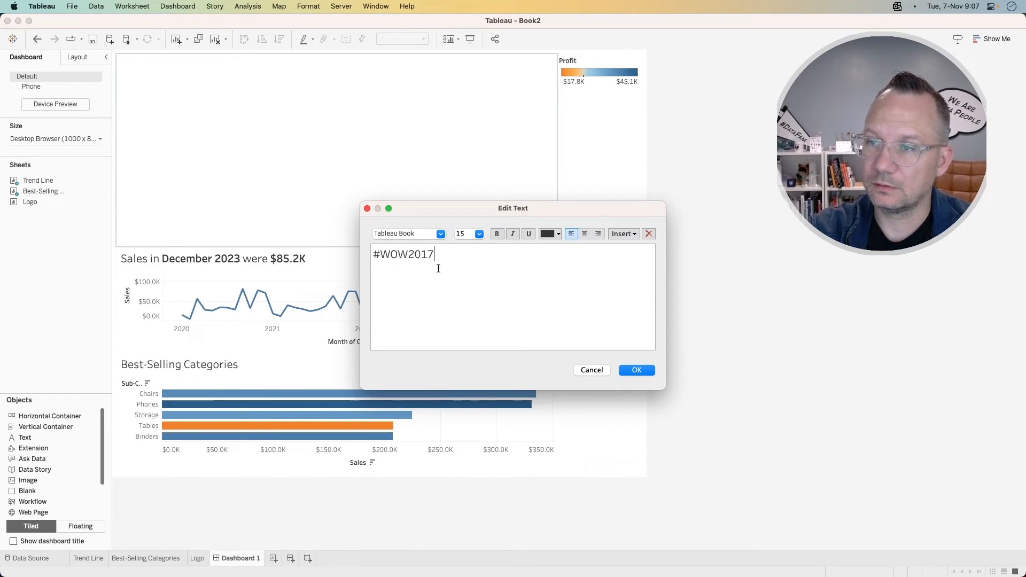
pyautogui.write(' | 2')
pyautogui.press('BackSpace')
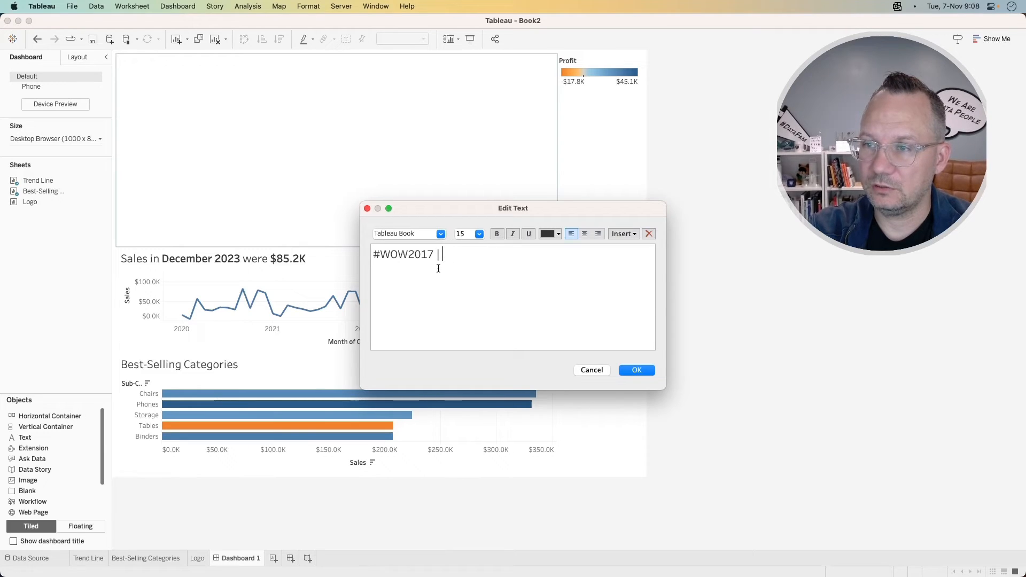
pyautogui.write('0')
pyautogui.press('BackSpace')
pyautogui.write('02')
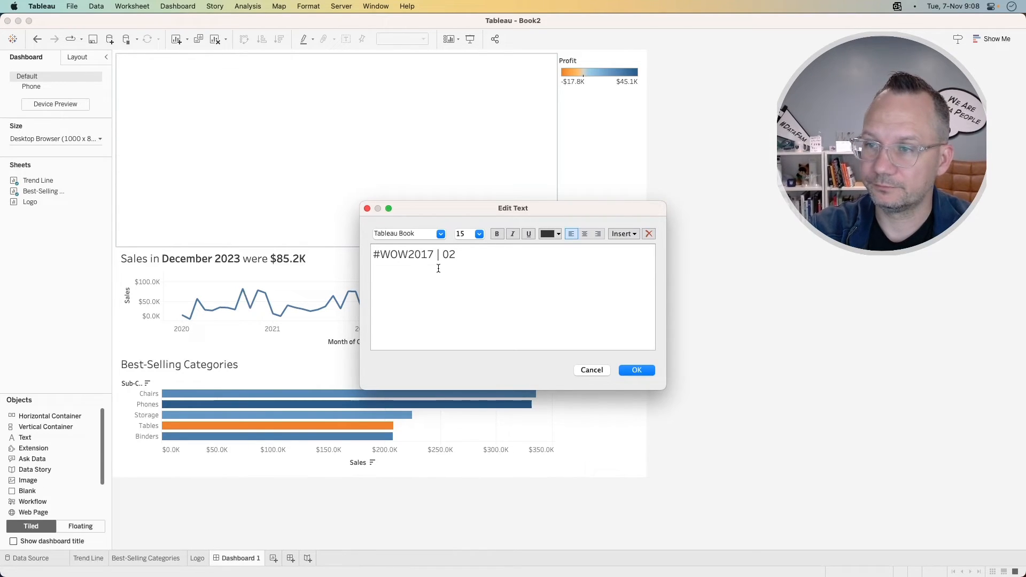
pyautogui.write(' | We')
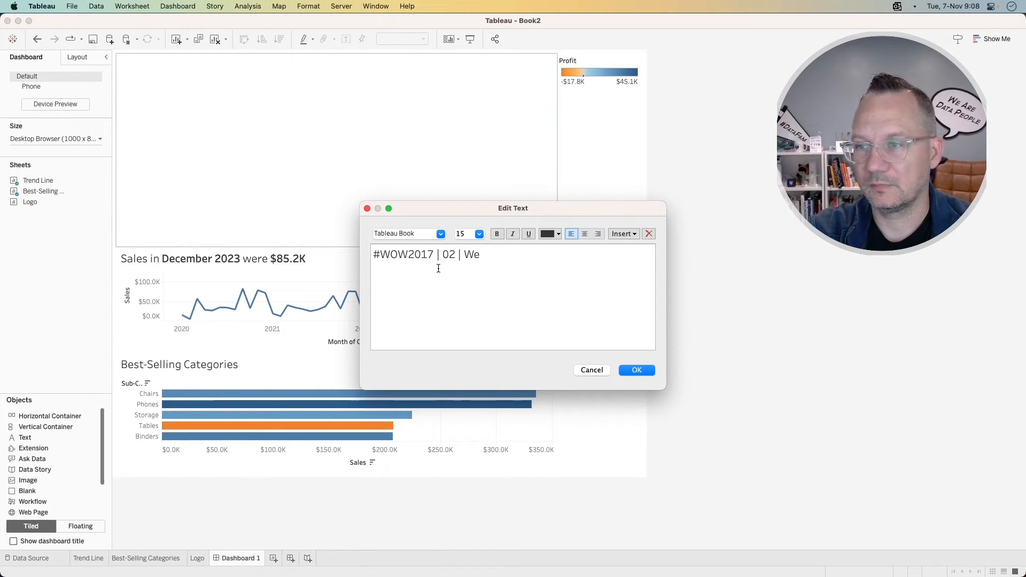
pyautogui.press('BackSpace')
pyautogui.press('BackSpace')
pyautogui.press('BackSpace')
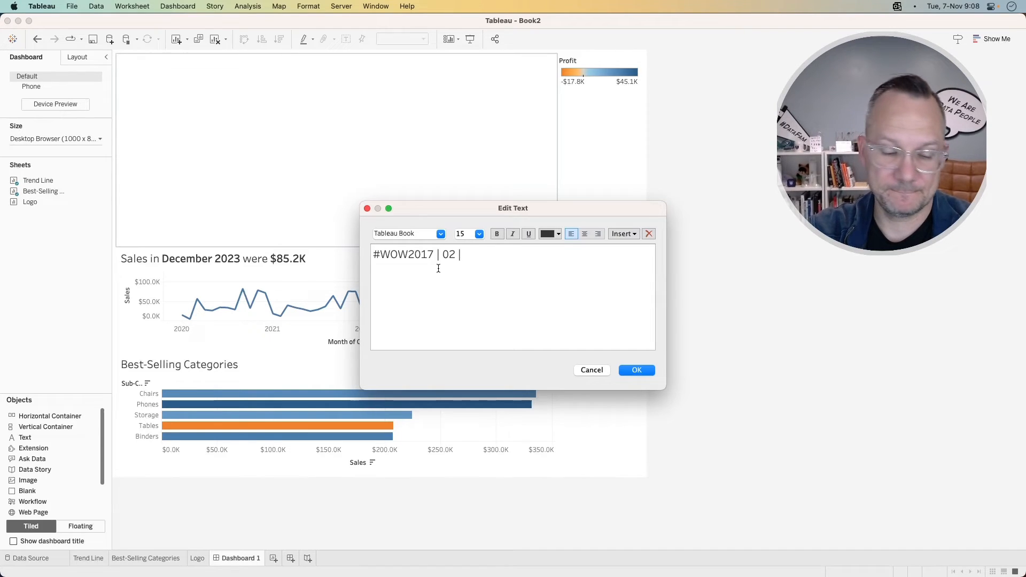
pyautogui.write('How to ')
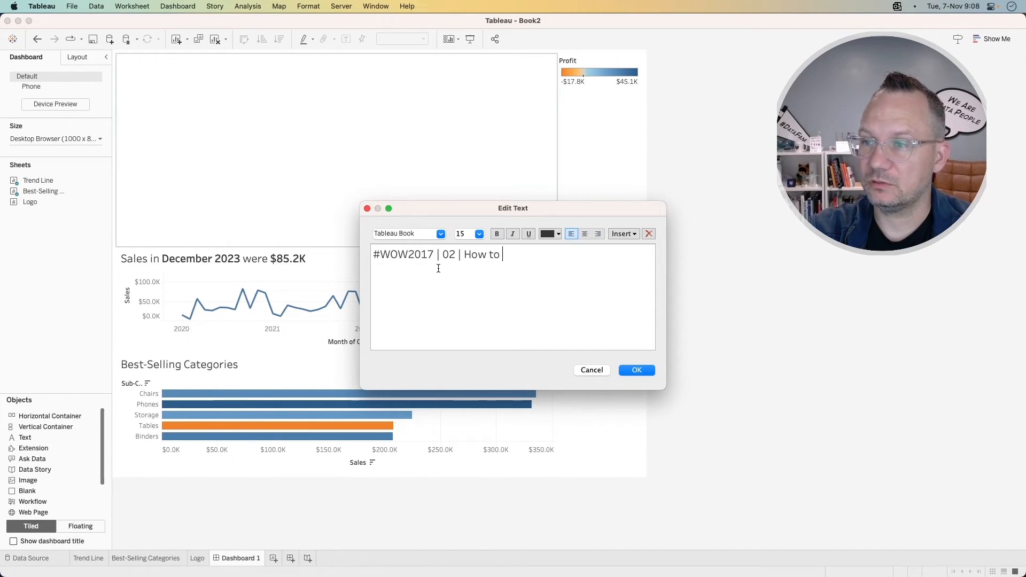
pyautogui.write('ch')
pyautogui.write('ow N')
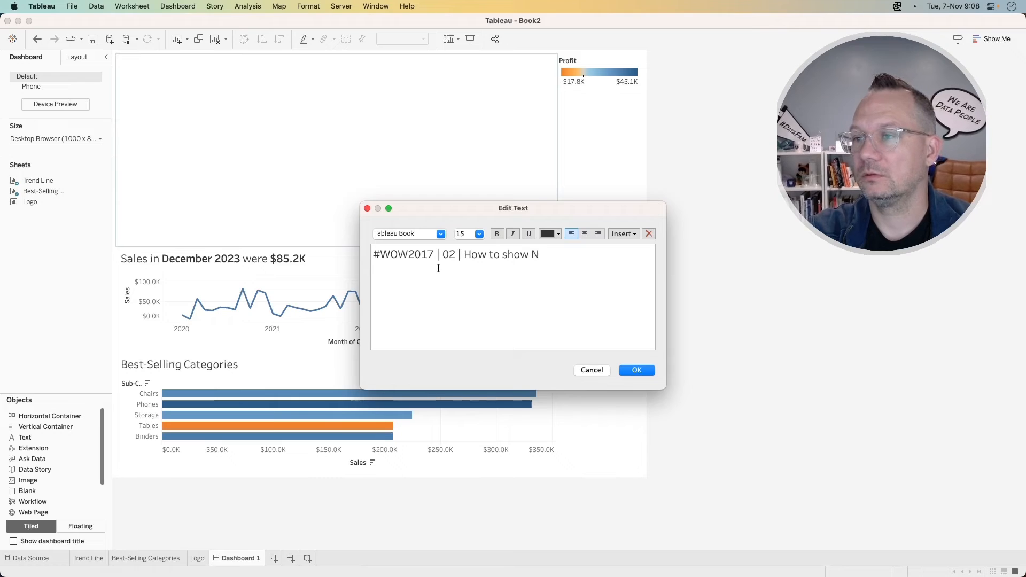
pyautogui.press('BackSpace')
pyautogui.write('"')
pyautogui.press('BackSpace')
pyautogui.write('No')
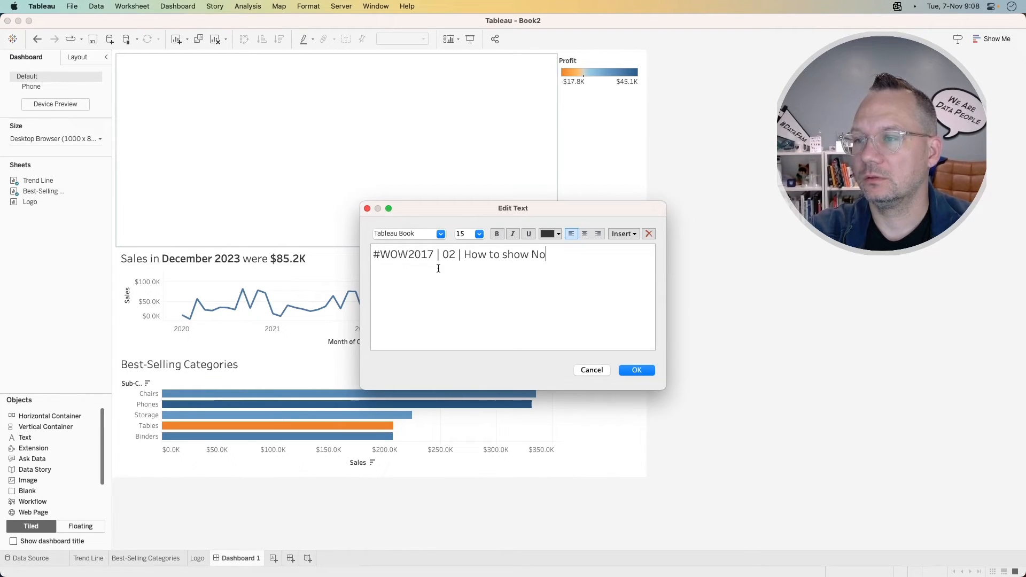
pyautogui.write('th')
pyautogui.press('BackSpace')
pyautogui.press('BackSpace')
pyautogui.press('BackSpace')
pyautogui.press('BackSpace')
pyautogui.write('nothing "')
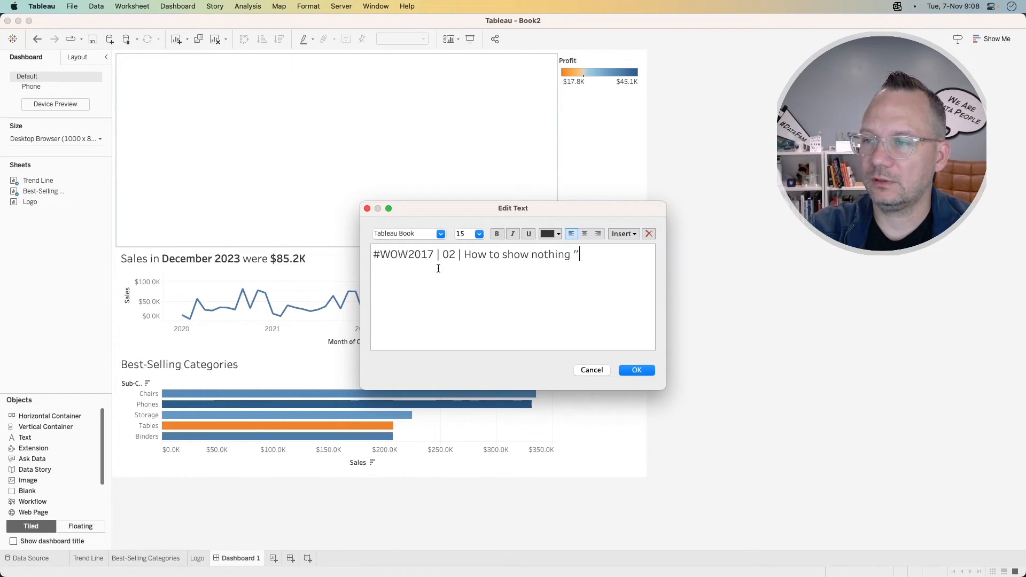
pyautogui.press('BackSpace')
pyautogui.write('when "')
pyautogui.write('All')
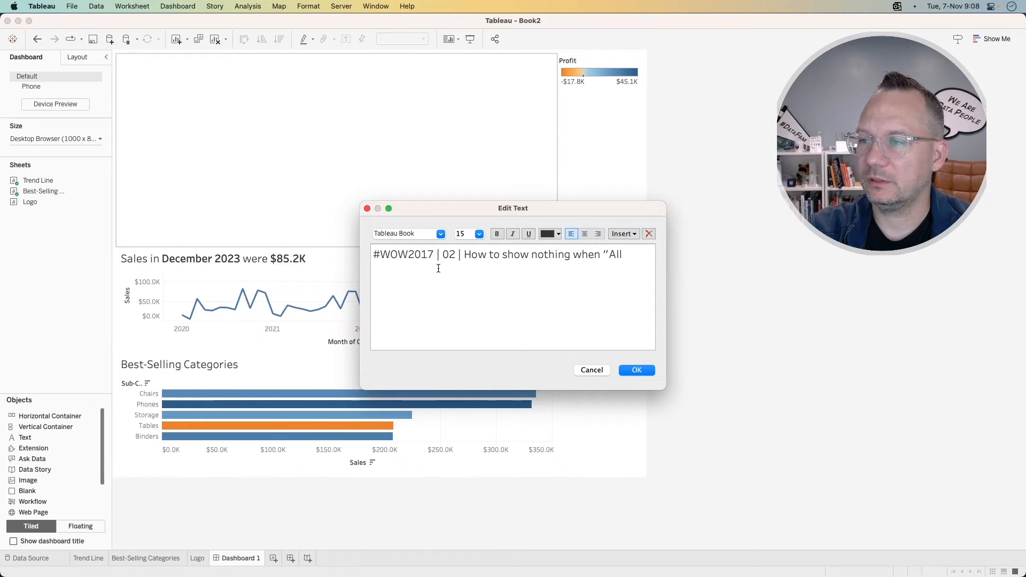
pyautogui.write('" is selected"')
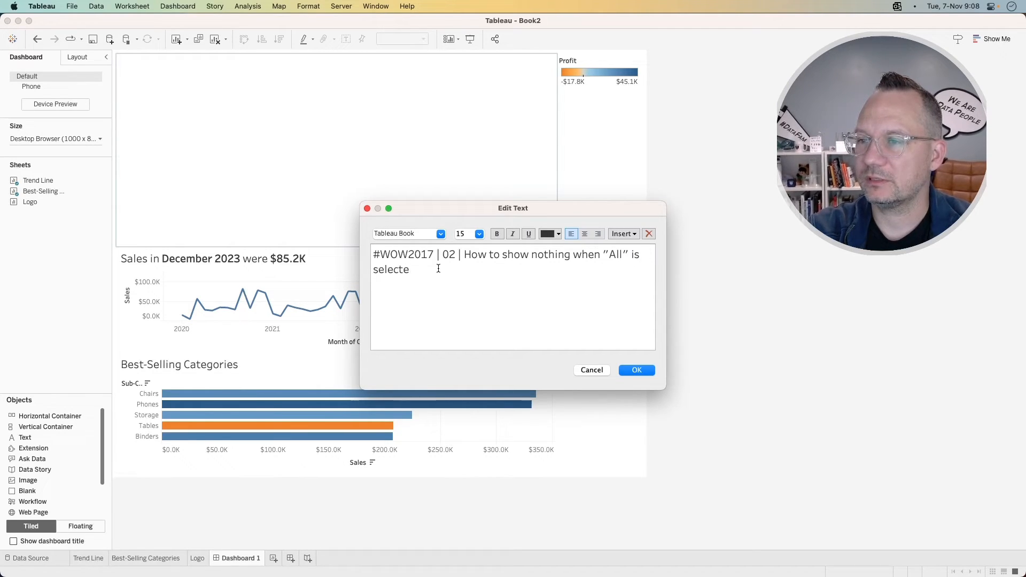
pyautogui.press('BackSpace')
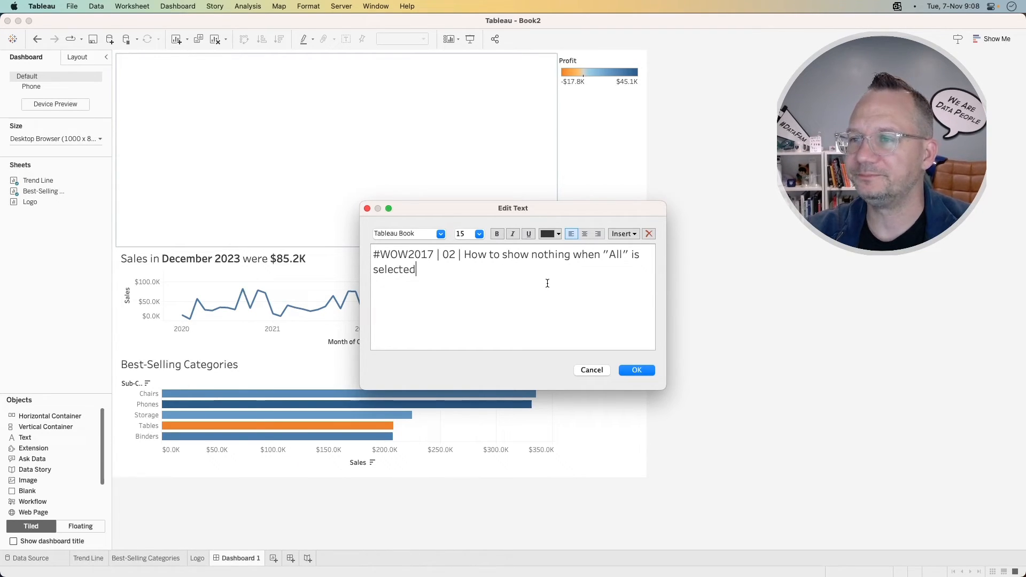
pyautogui.click(639, 370)
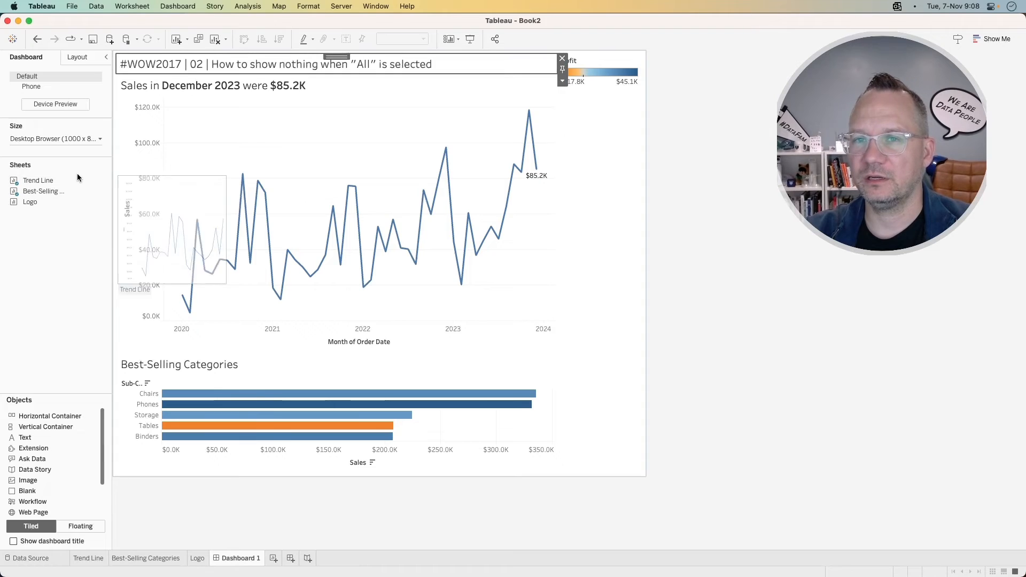
# Add a horizontal container between the title and the trend line, and place the Logo sheet in it with its title hidden
pyautogui.moveTo(41, 197); pyautogui.dragTo(65, 214)
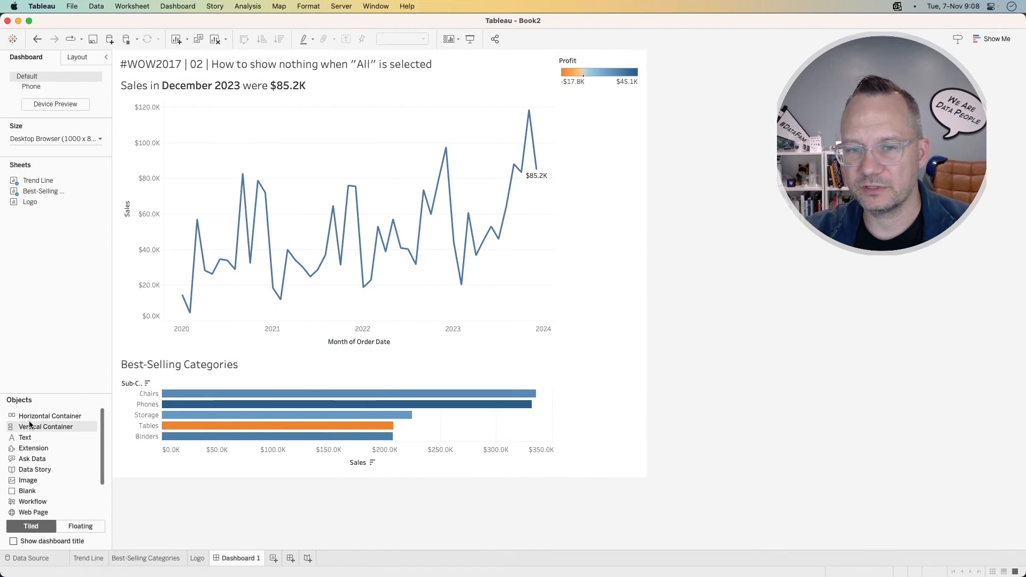
pyautogui.moveTo(30, 417); pyautogui.dragTo(421, 104)
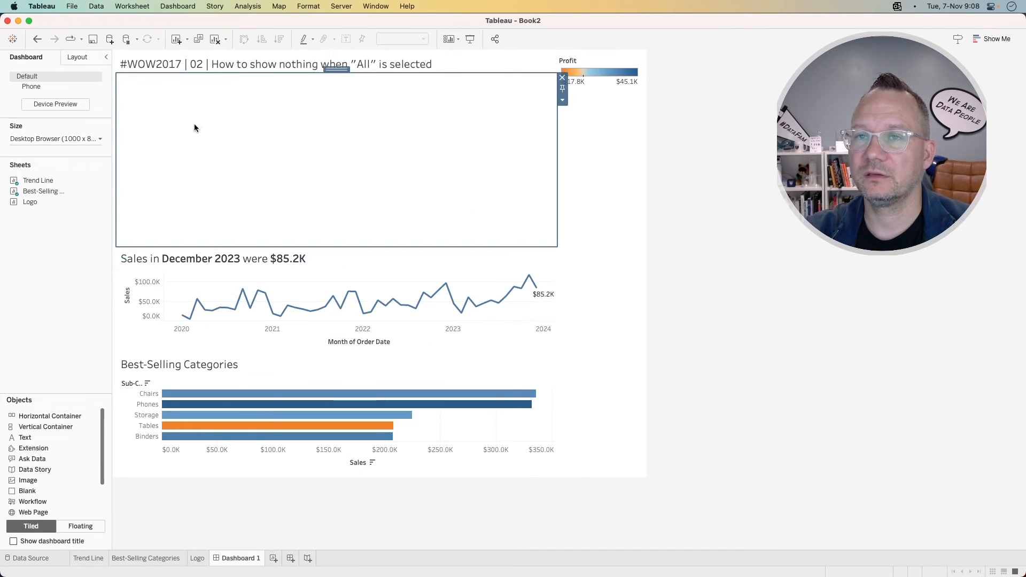
pyautogui.moveTo(30, 201); pyautogui.dragTo(351, 176)
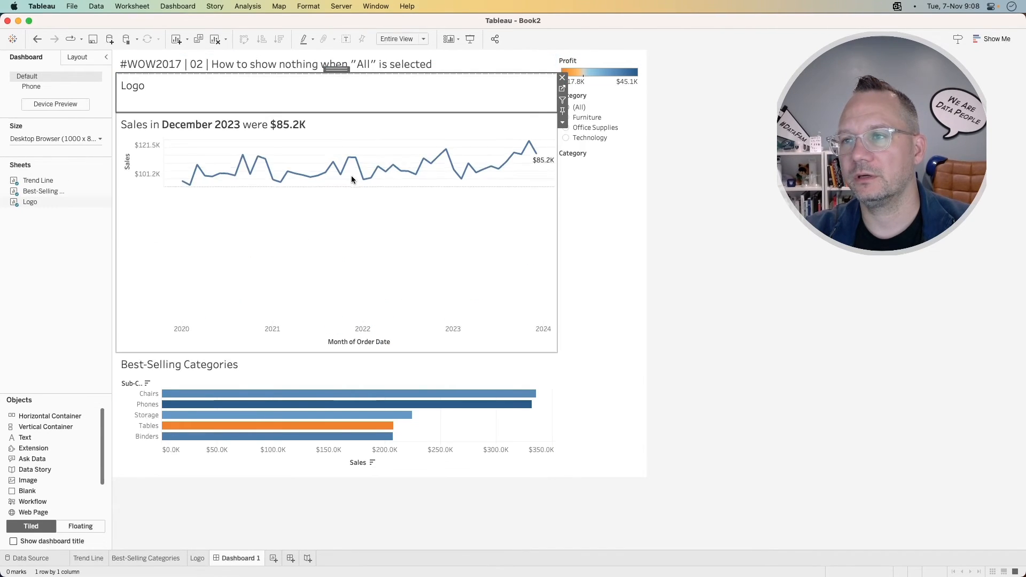
pyautogui.rightClick(127, 87)
pyautogui.click(155, 110)
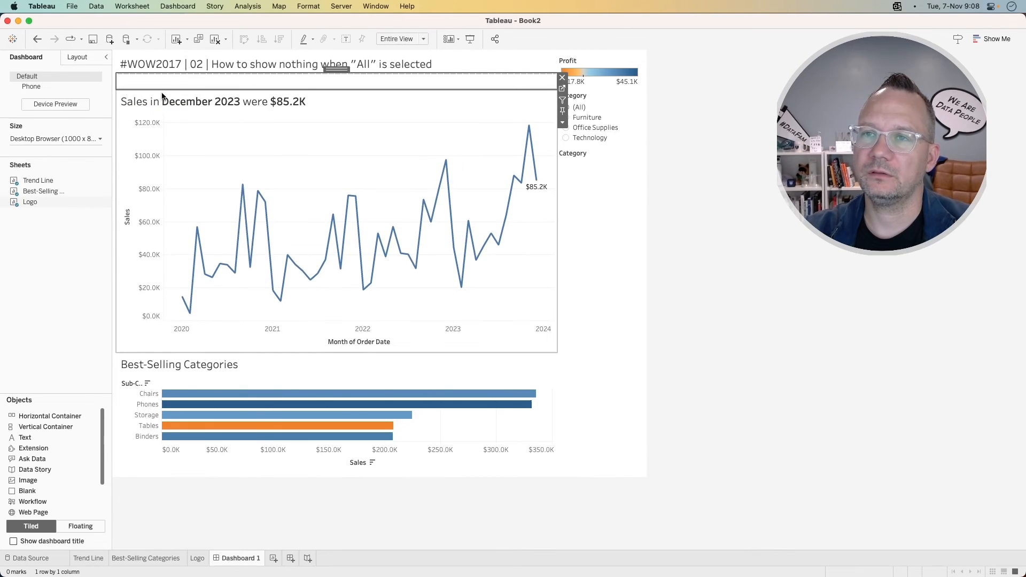
# Move the title text into the horizontal container, before the Logo sheet, and set the container's height to 100 pixels
pyautogui.click(475, 64)
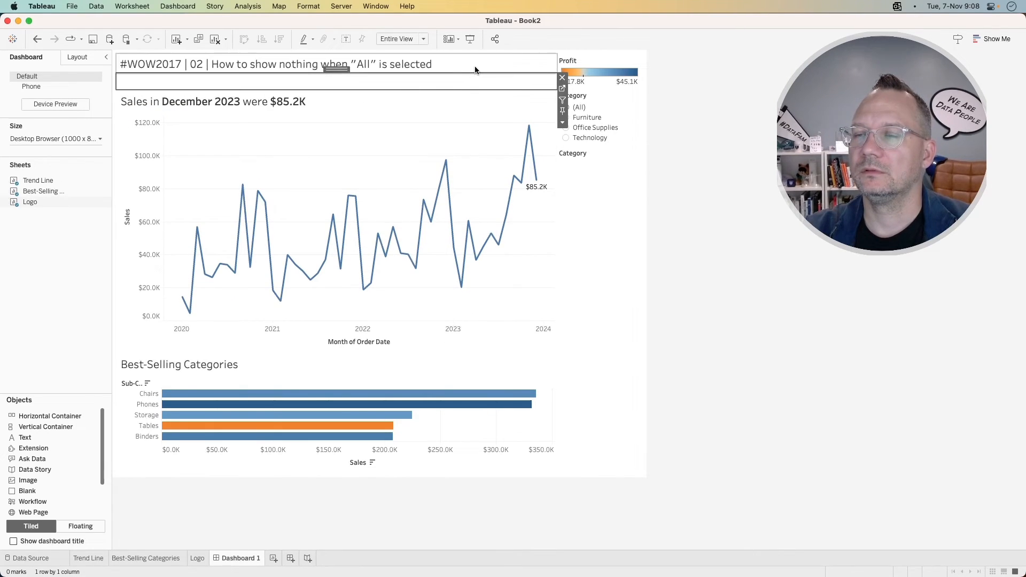
pyautogui.moveTo(331, 55); pyautogui.dragTo(214, 82)
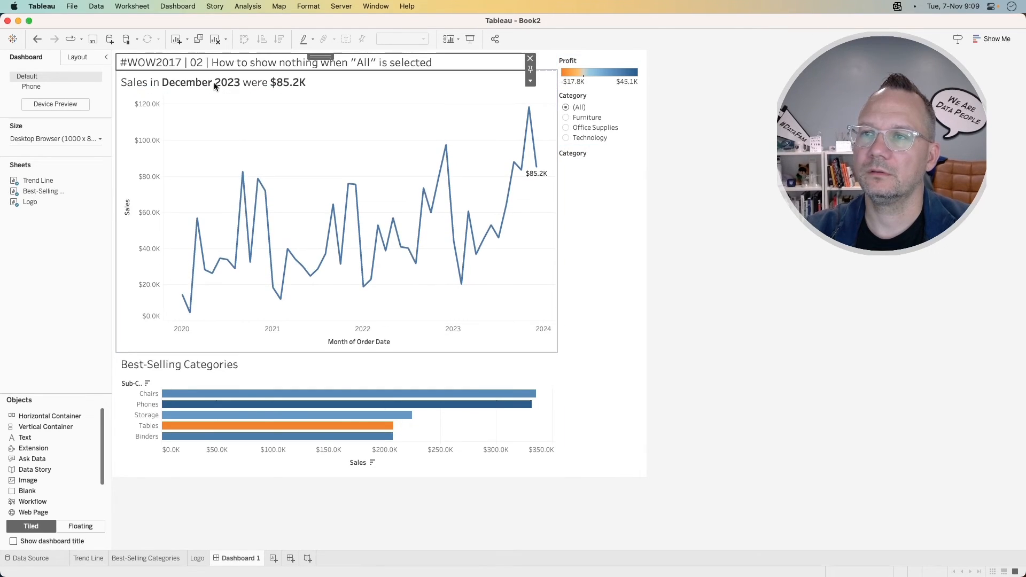
pyautogui.doubleClick(325, 57)
pyautogui.click(562, 81)
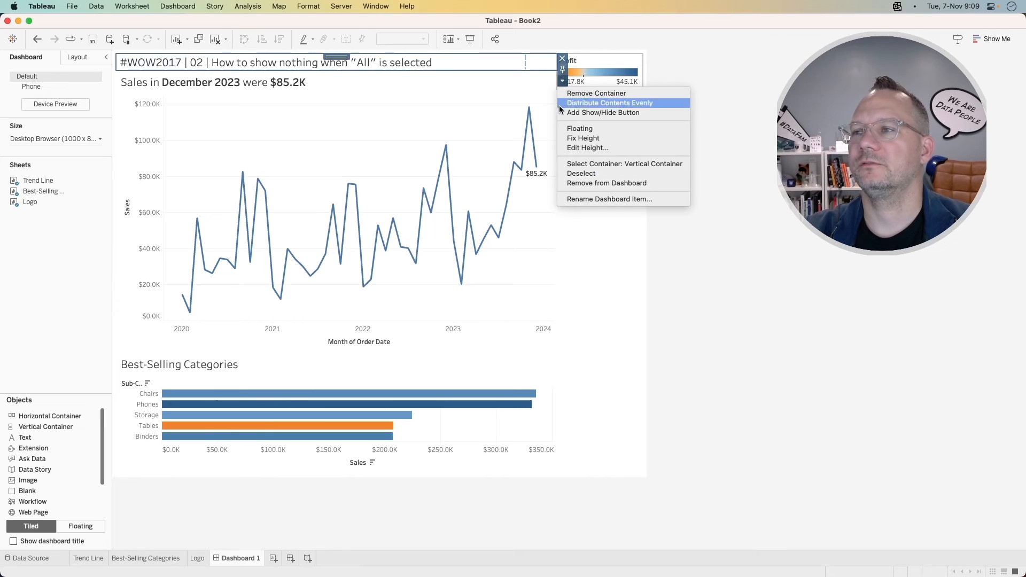
pyautogui.click(605, 146)
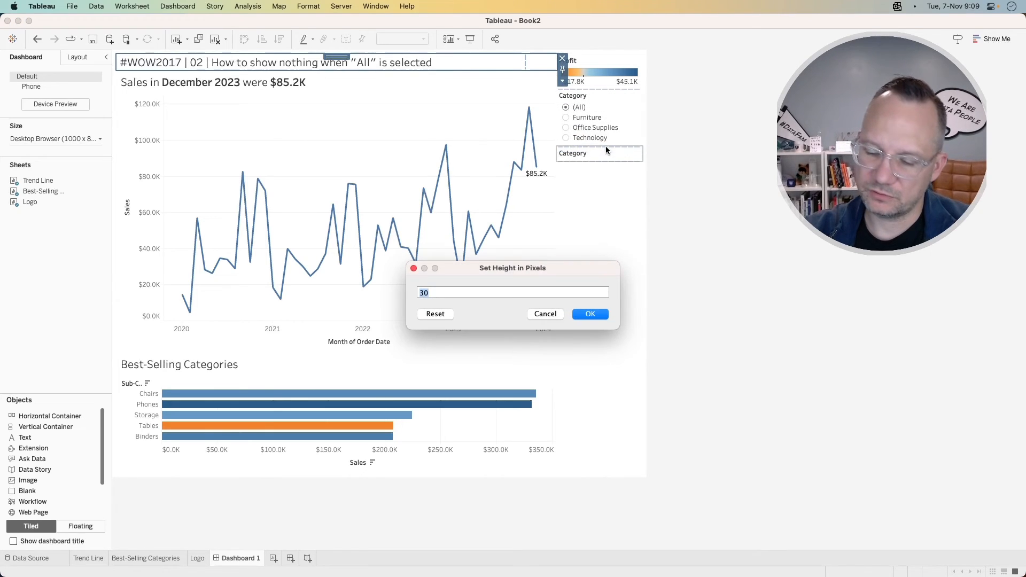
pyautogui.write('100')
pyautogui.press('Return')
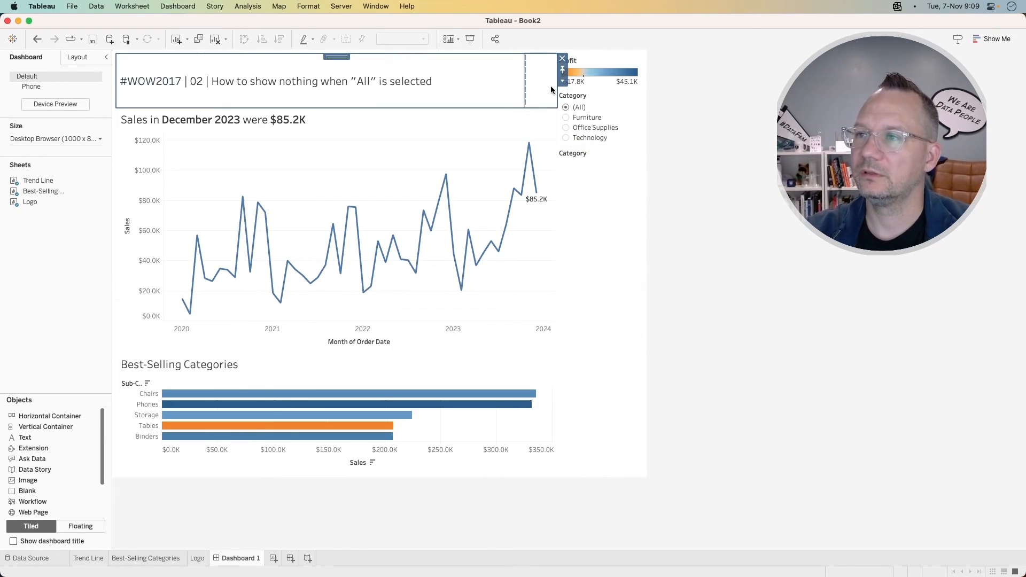
# Set the width of the Logo sheet in the header container to 100 pixels
pyautogui.click(541, 87)
pyautogui.click(562, 103)
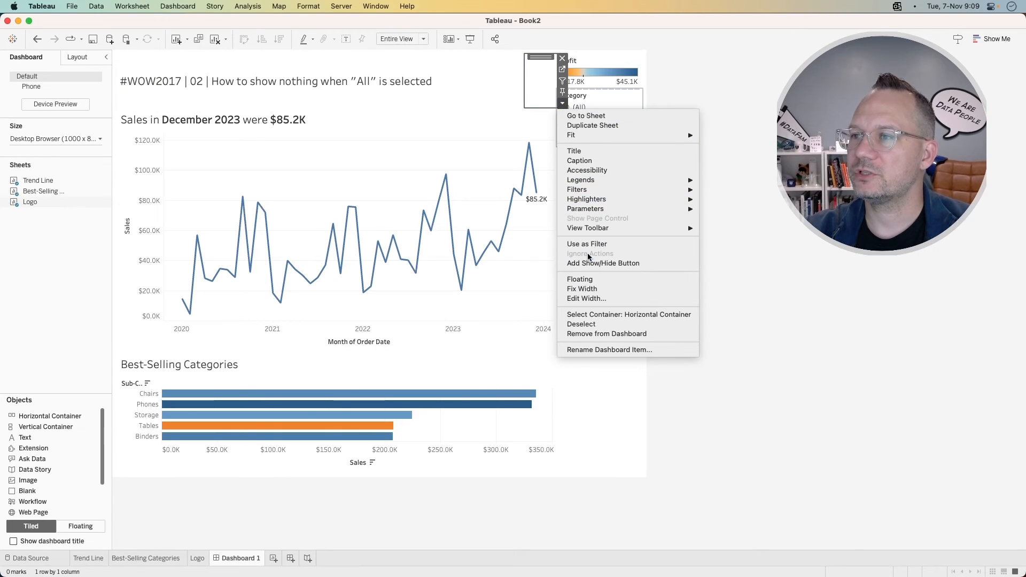
pyautogui.click(586, 298)
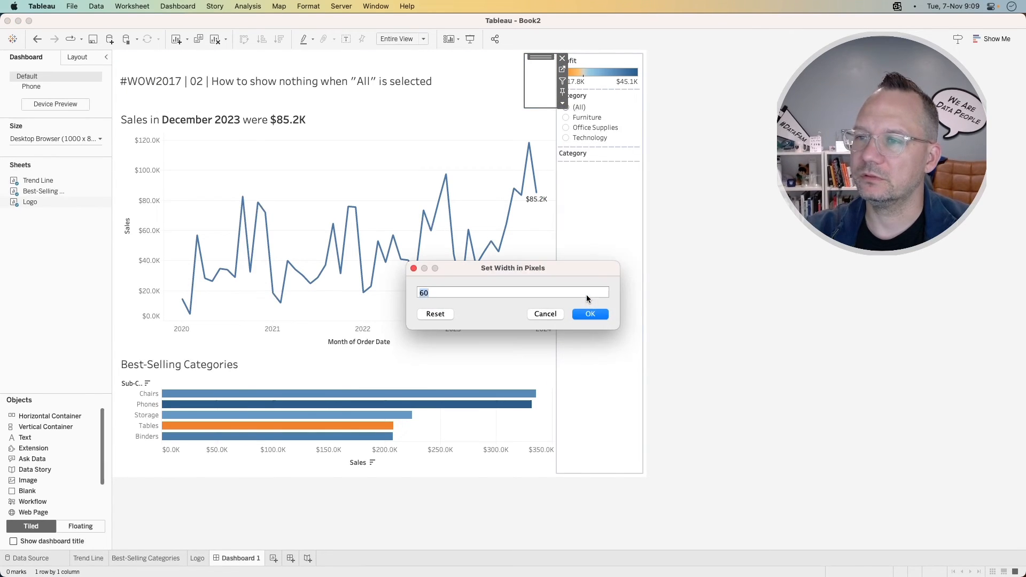
pyautogui.write('100')
pyautogui.press('Return')
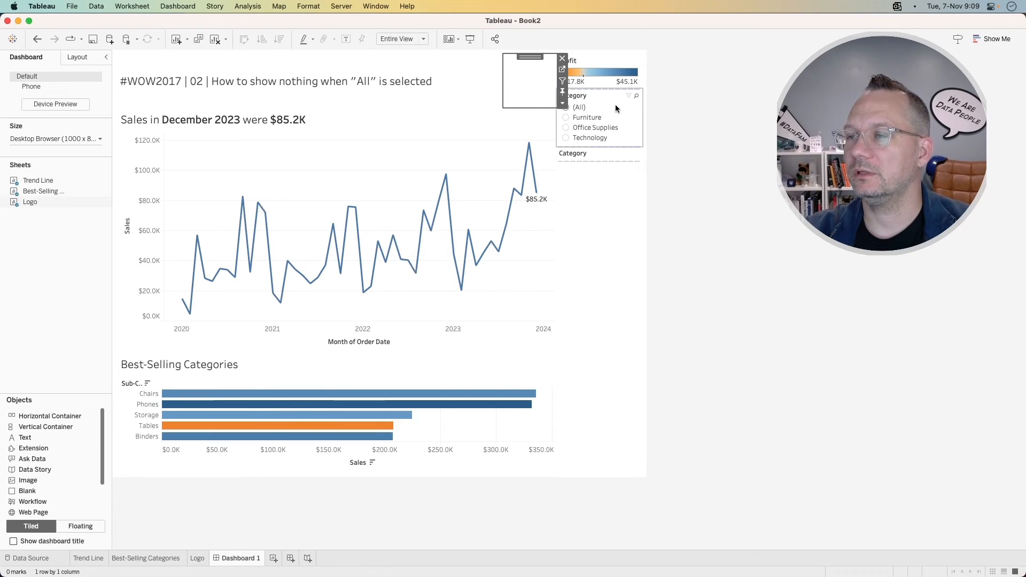
# Move the Profit colour legend between the trend line and the Best-Selling Categories chart
pyautogui.click(606, 65)
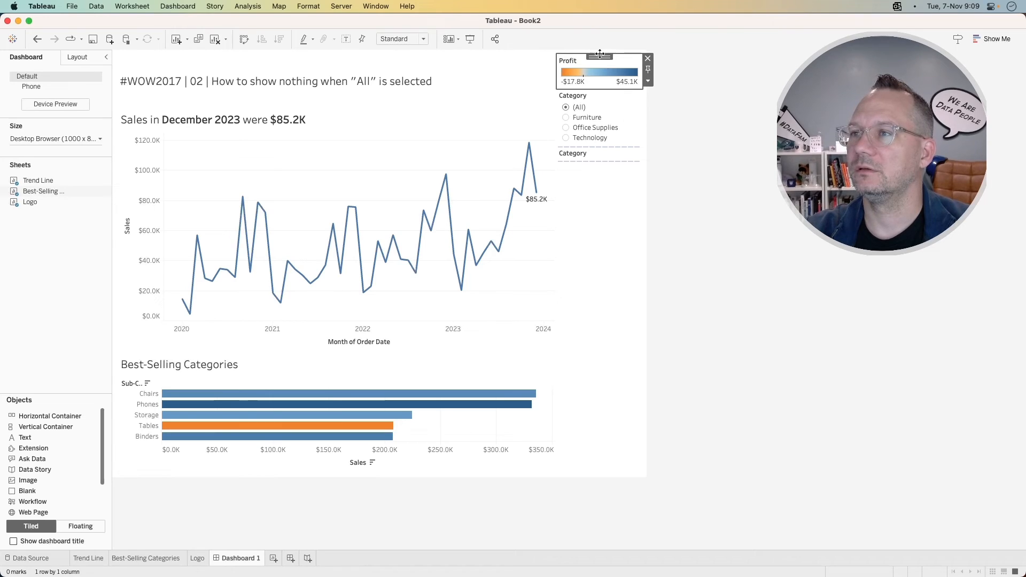
pyautogui.press('Delete')
pyautogui.moveTo(318, 318); pyautogui.dragTo(255, 365)
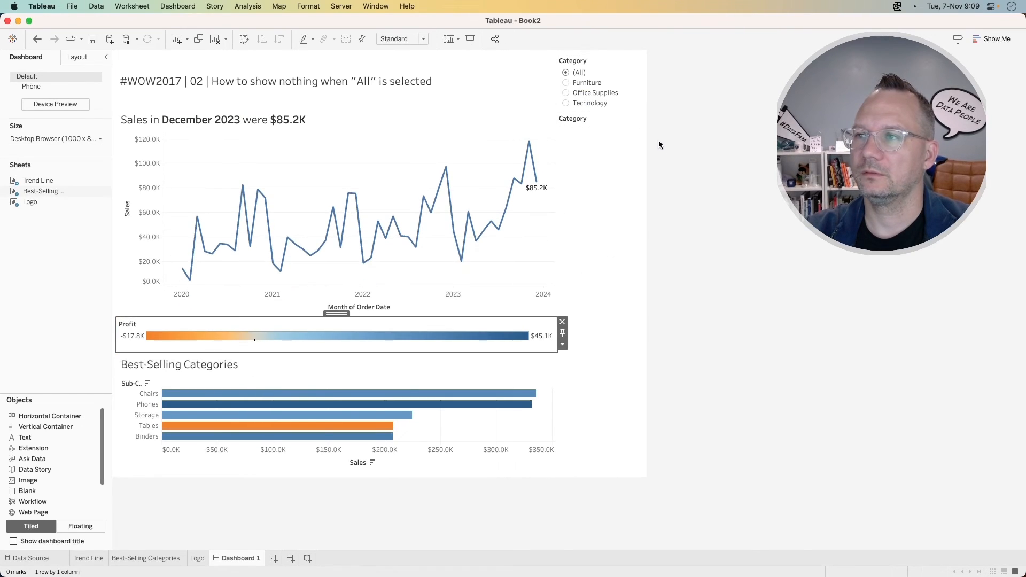
# Move the Category filter between the header and the trend line, and delete the leftover side container with its Category legend
pyautogui.click(622, 84)
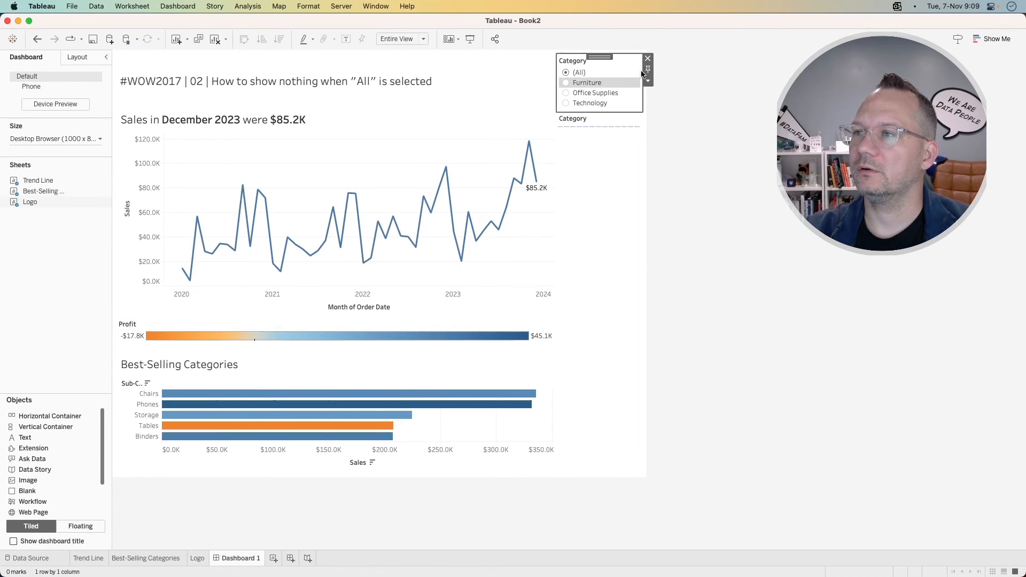
pyautogui.moveTo(598, 57); pyautogui.dragTo(306, 107)
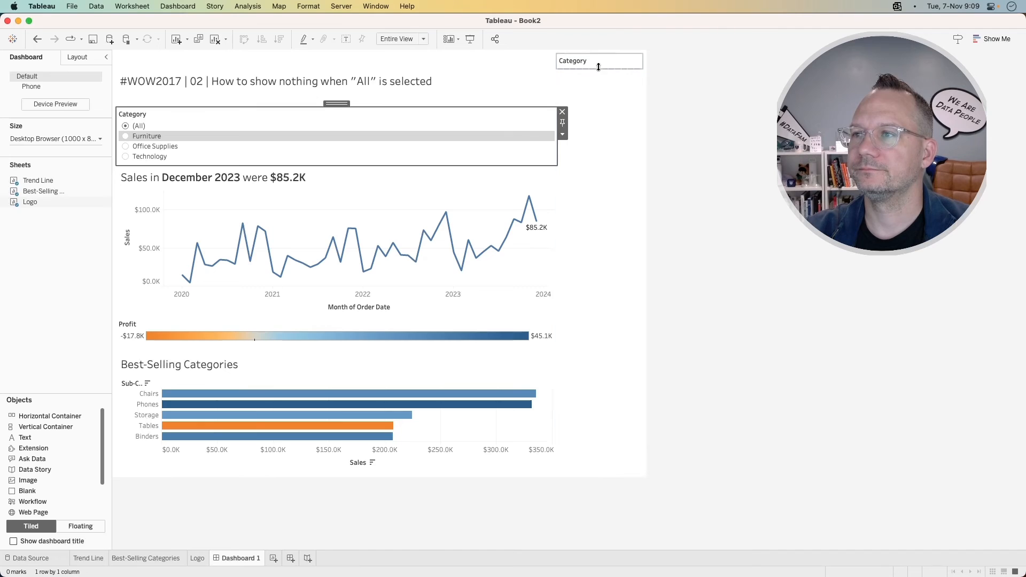
pyautogui.click(596, 125)
pyautogui.click(648, 58)
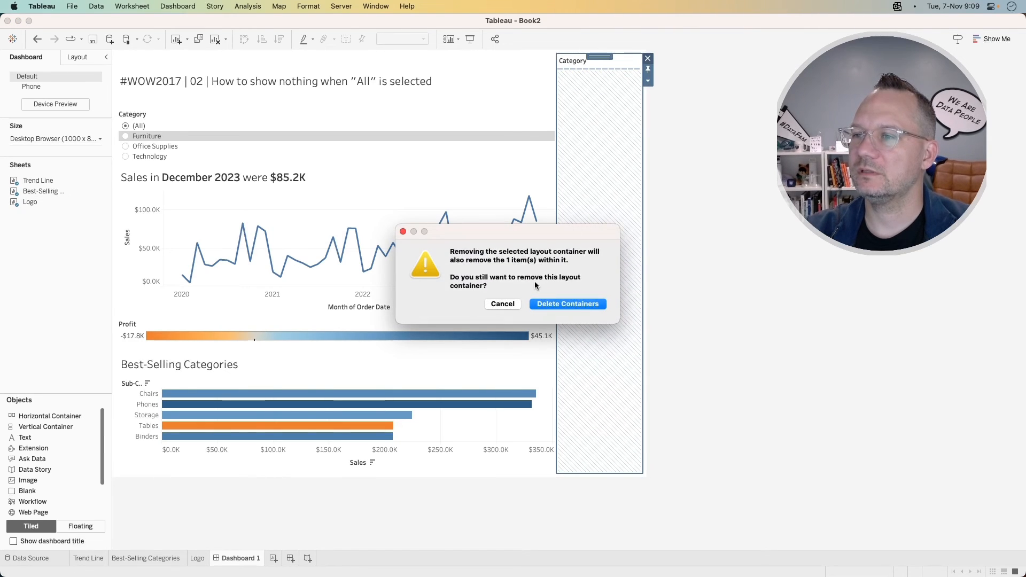
pyautogui.click(548, 305)
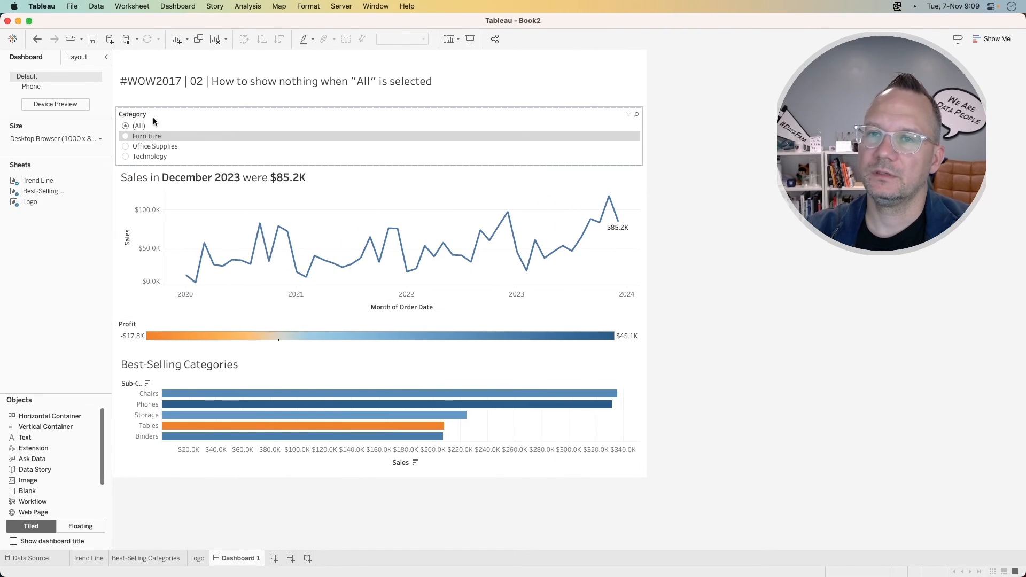
# Test the Category filter by selecting Furniture, Office Supplies and Technology in turn, and set it back to (All)
pyautogui.click(126, 137)
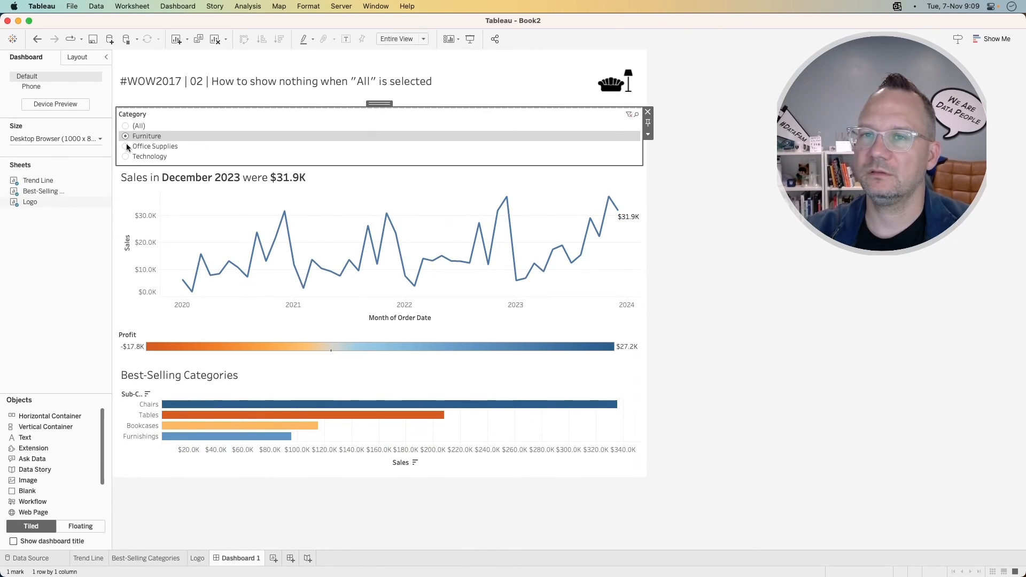
pyautogui.click(125, 148)
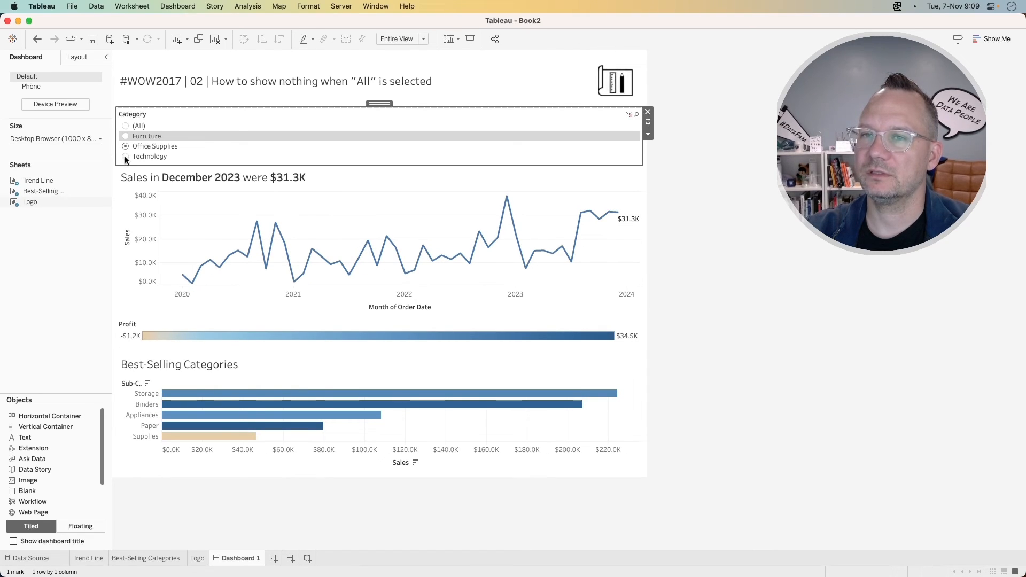
pyautogui.click(125, 157)
pyautogui.click(125, 126)
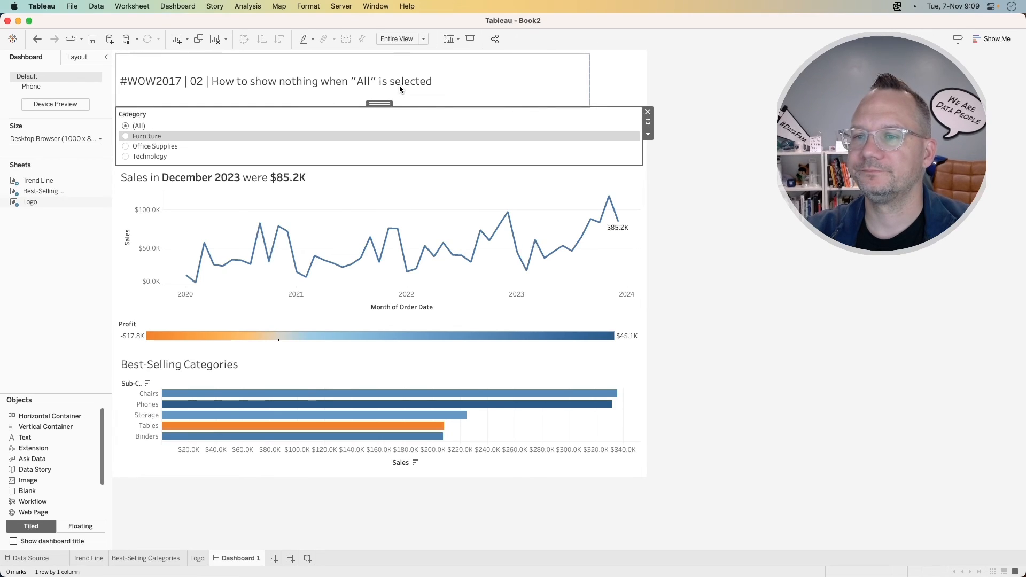
# Make the Profit colour legend floating and place it at the right end of the Best-Selling Categories title row
pyautogui.click(292, 351)
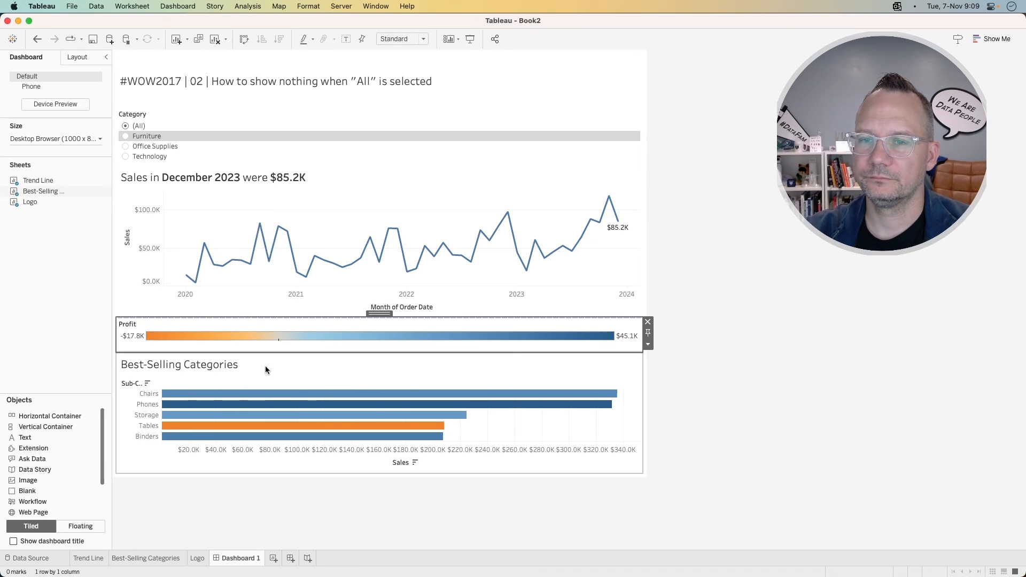
pyautogui.click(649, 344)
pyautogui.click(678, 434)
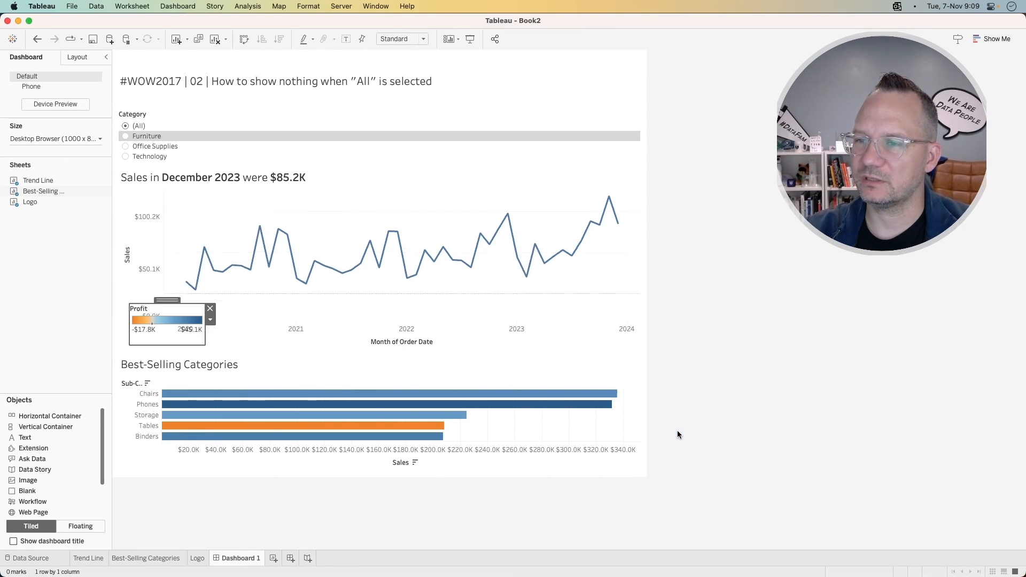
pyautogui.moveTo(167, 300); pyautogui.dragTo(603, 339)
pyautogui.click(647, 201)
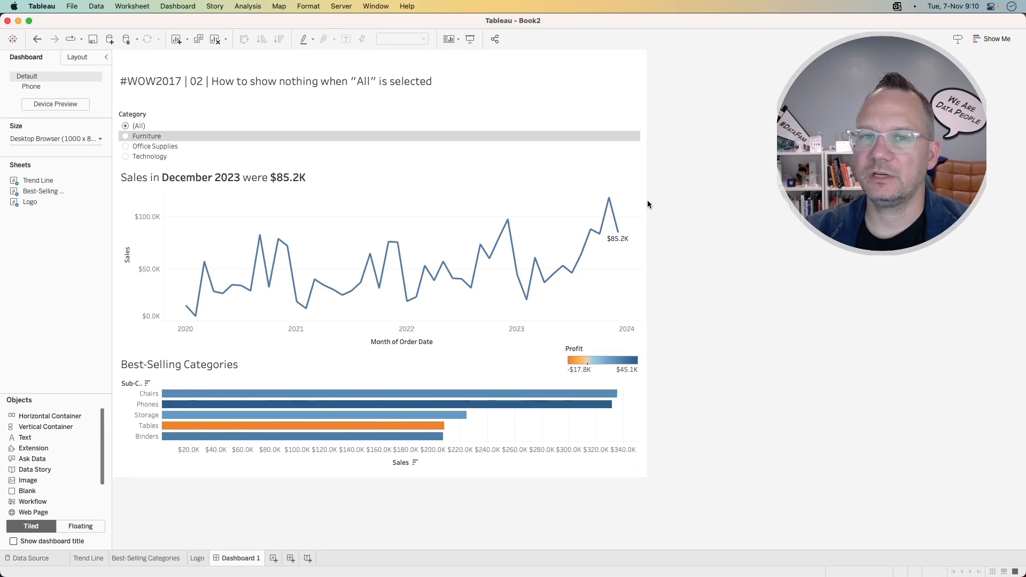